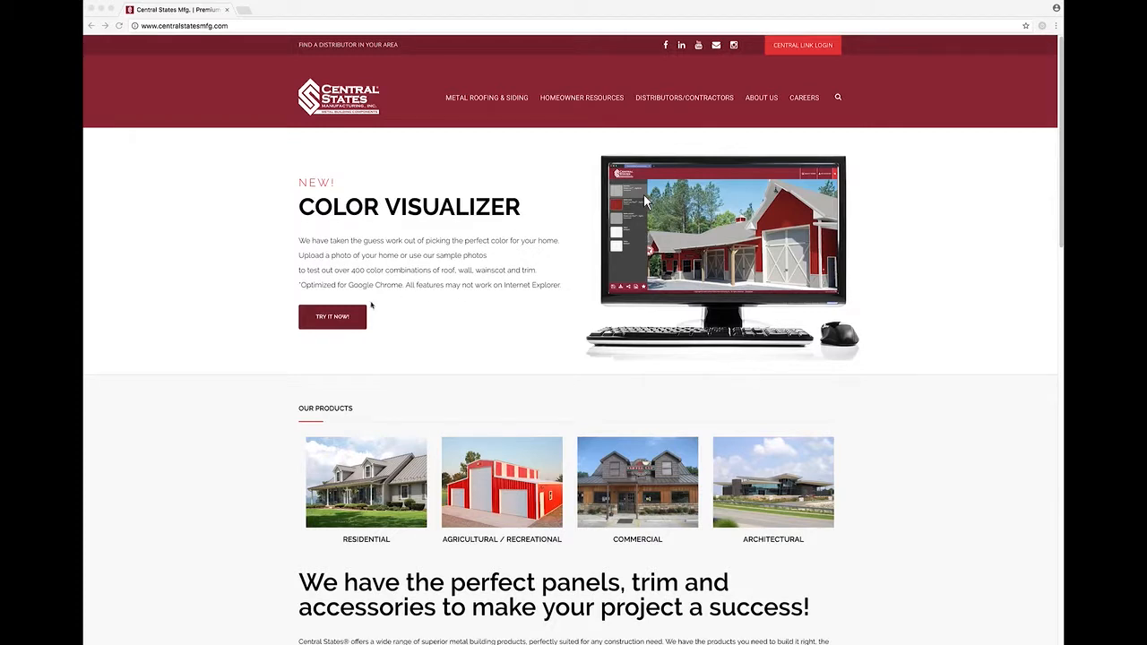
Step: Open the Color Visualizer from the homeowner resources and decline the step-by-step help notifications
click(593, 99)
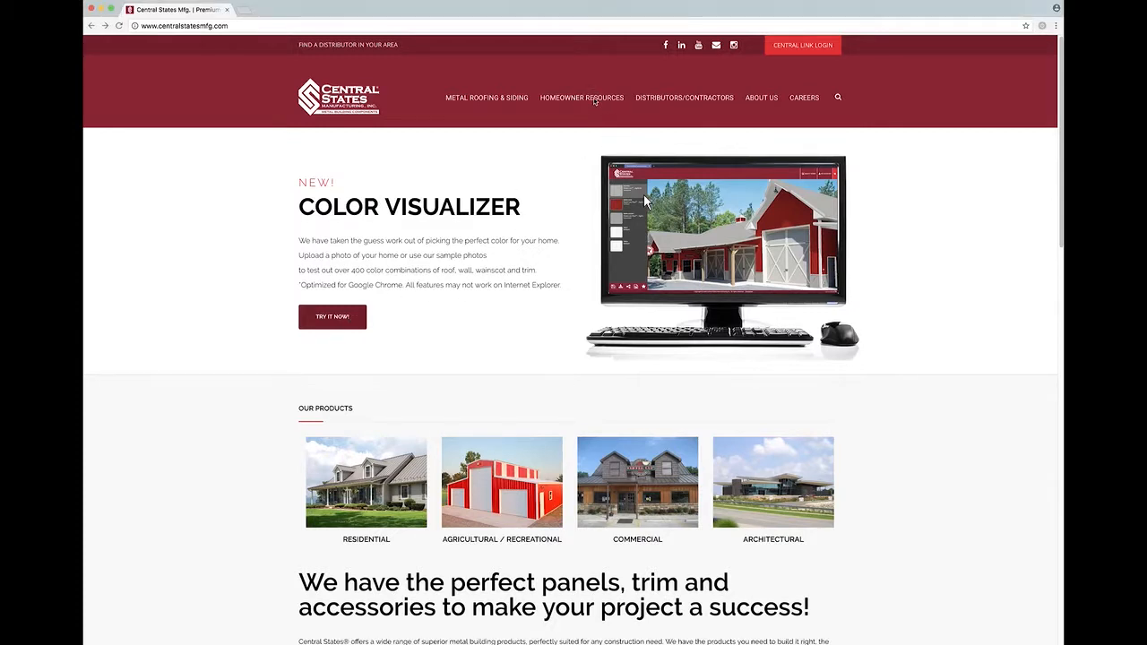
mouse_move(594, 100)
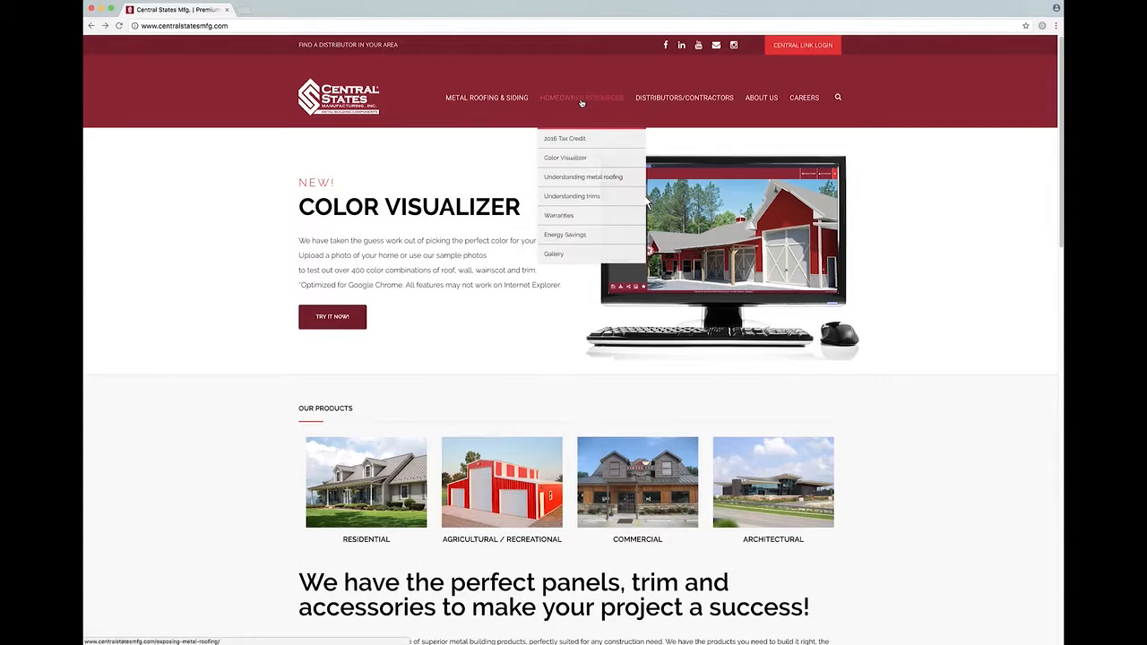
click(572, 160)
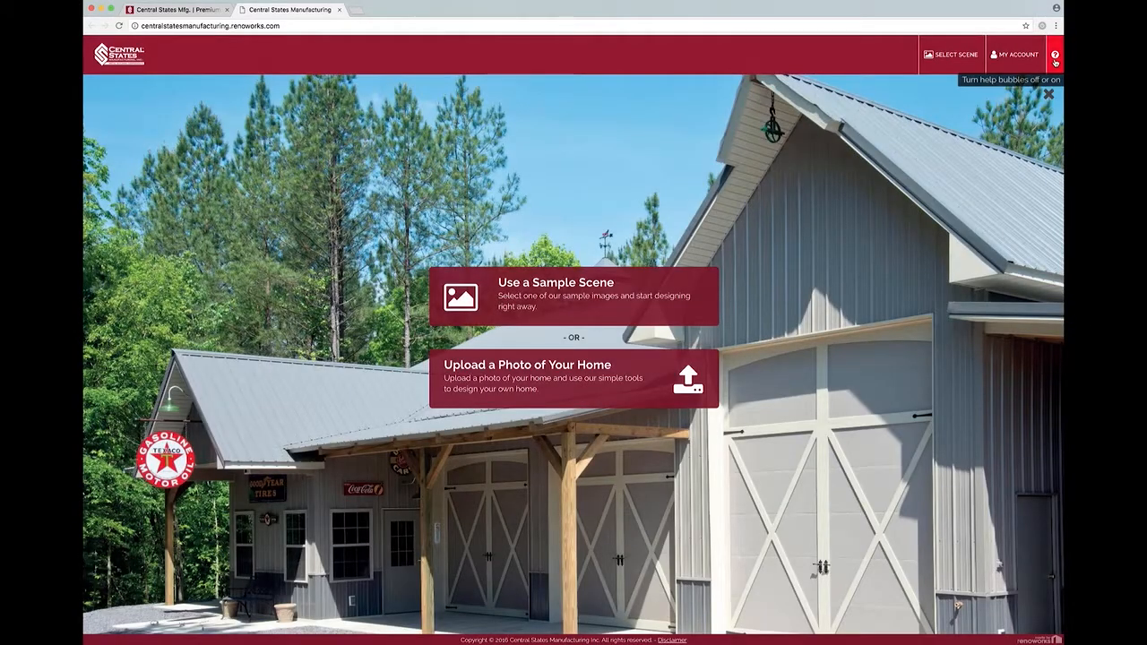
click(1056, 56)
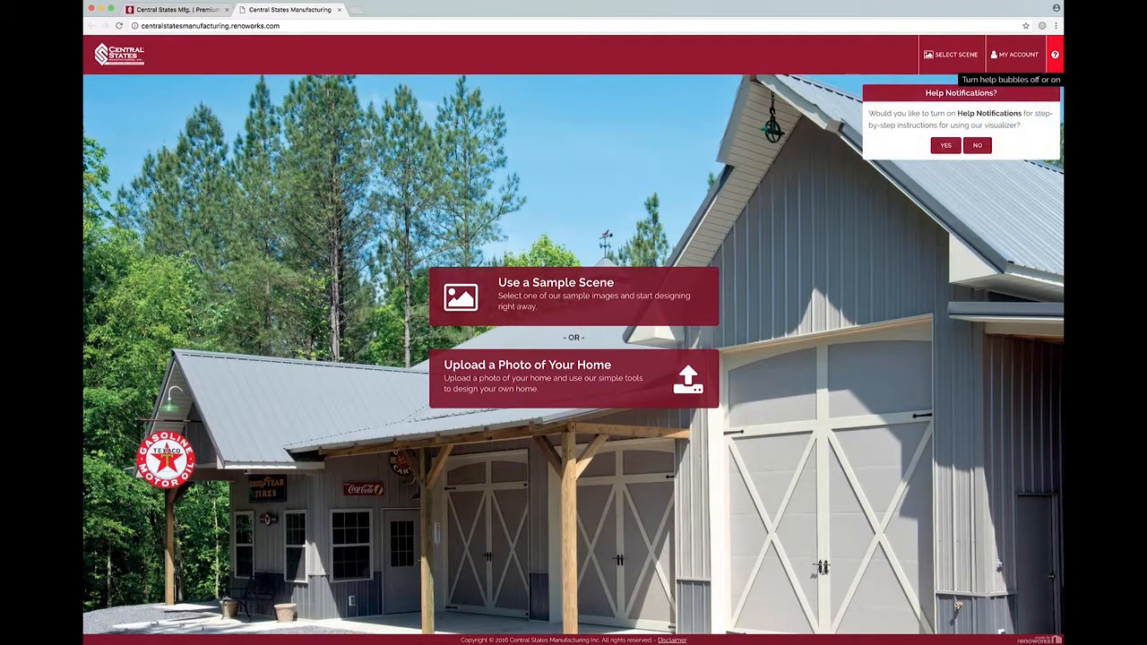
click(976, 147)
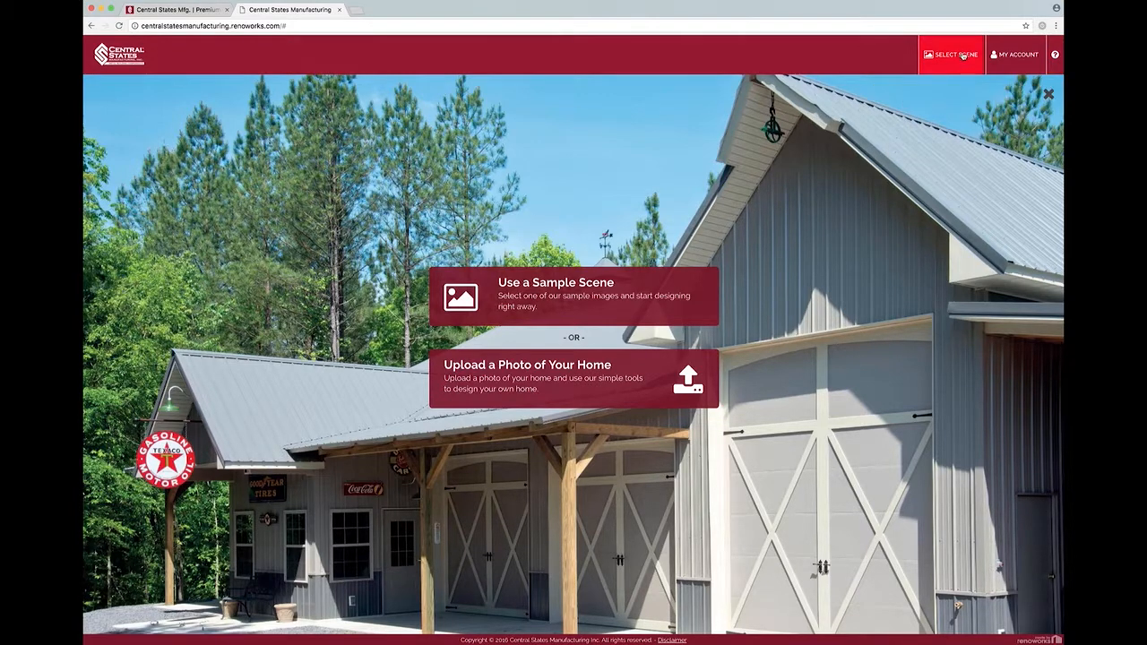
Step: Upload the house photo home1.jpg from the CENTRAL STATES folder as the design scene
click(630, 367)
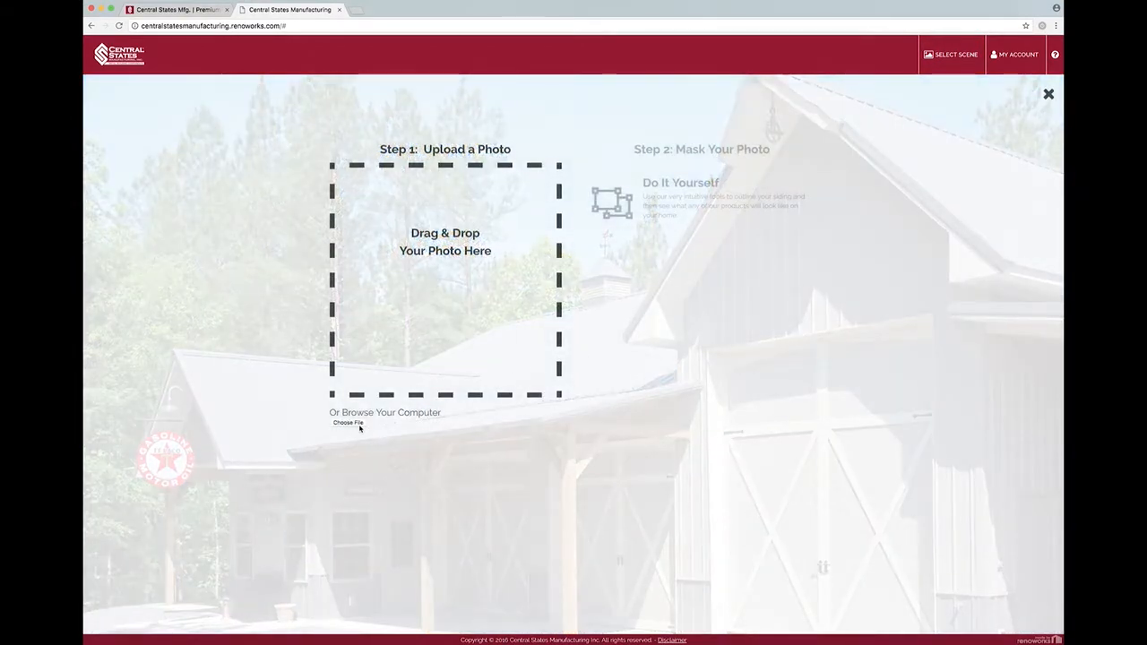
click(357, 424)
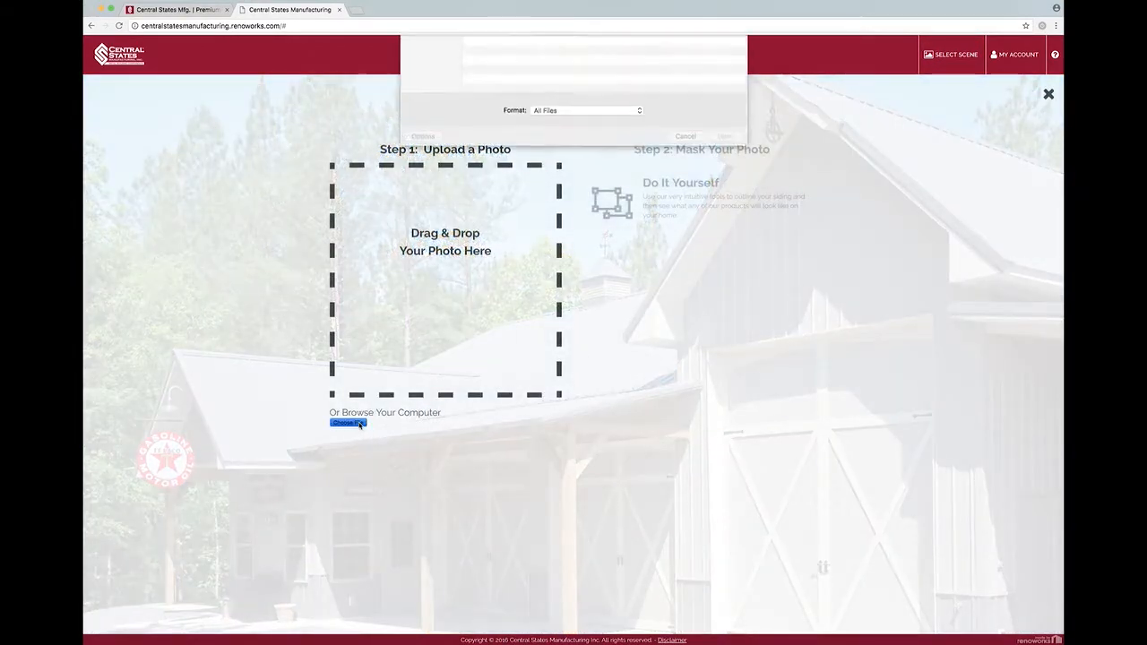
click(502, 72)
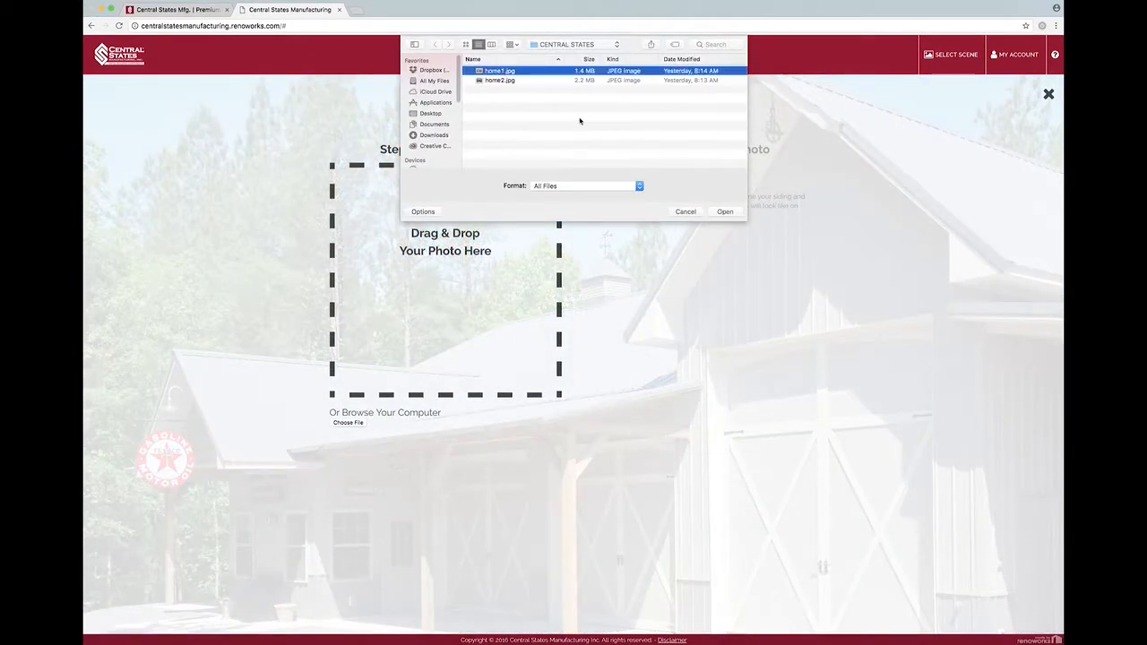
click(725, 212)
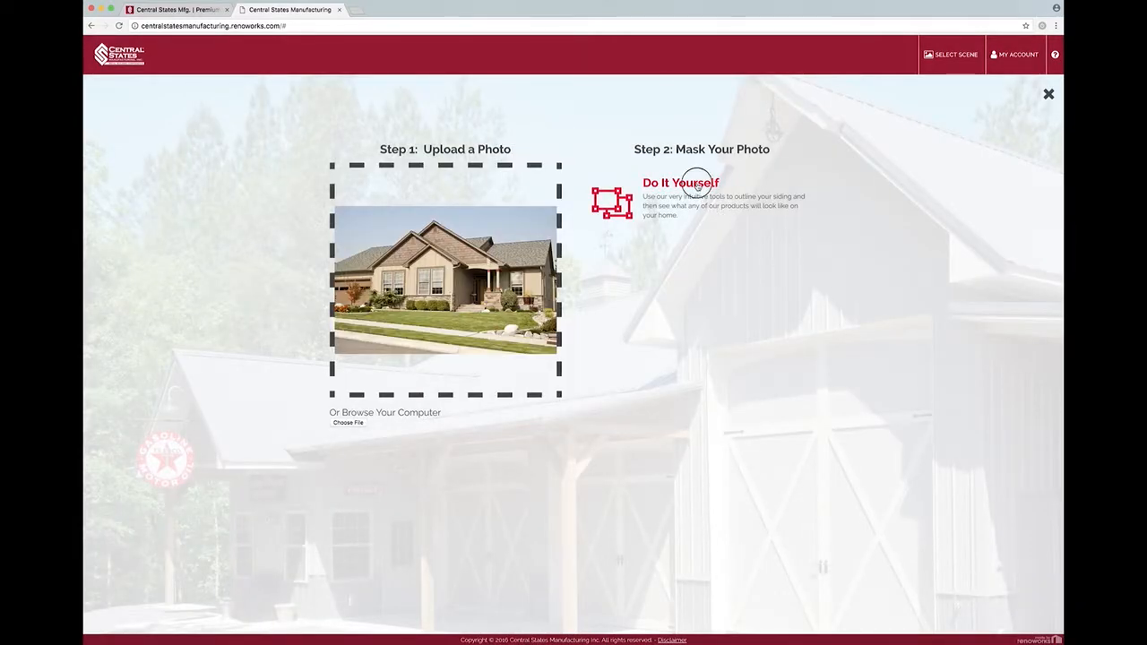
Step: Choose to mask the photo with Do It Yourself and set the project type to Residential
click(698, 185)
click(669, 295)
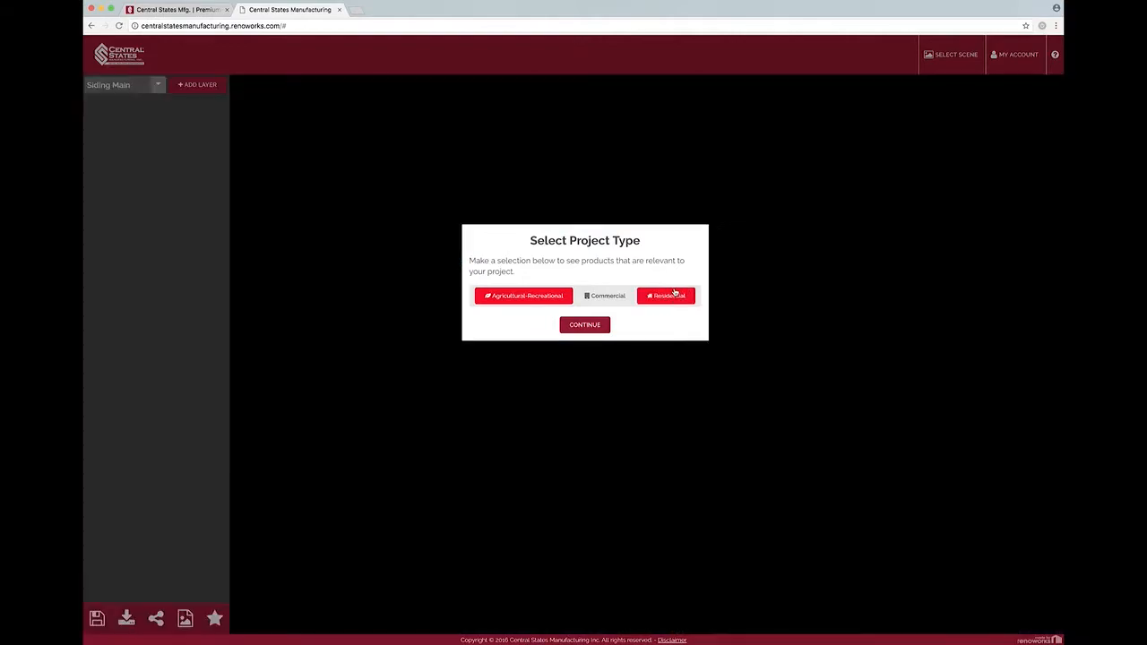
click(584, 325)
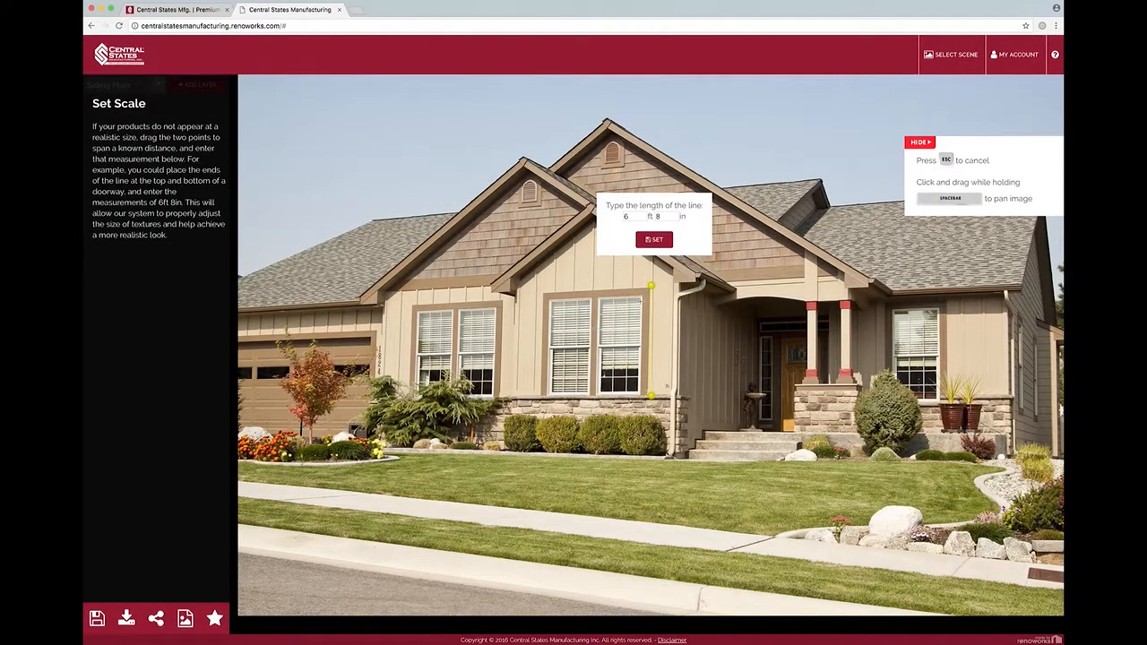
Step: Set the photo scale by spanning the height of the front door with the 6 ft 8 in reference line
drag(651, 285, 782, 340)
drag(652, 395, 782, 431)
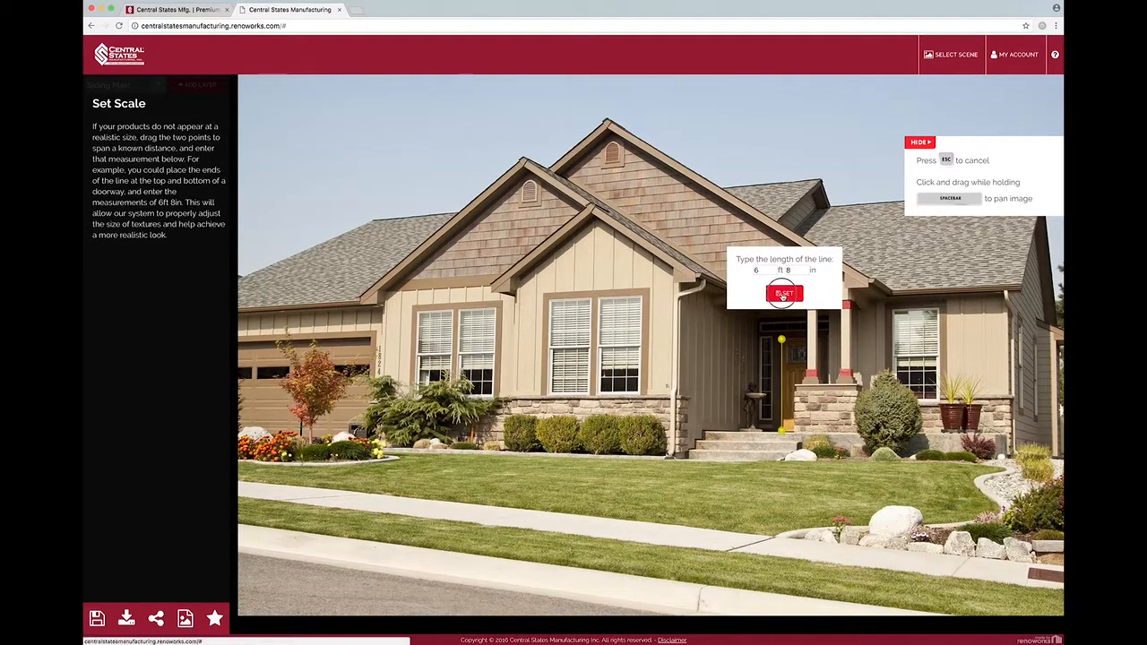
click(785, 293)
Step: Add a Roofing layer to the project
click(146, 83)
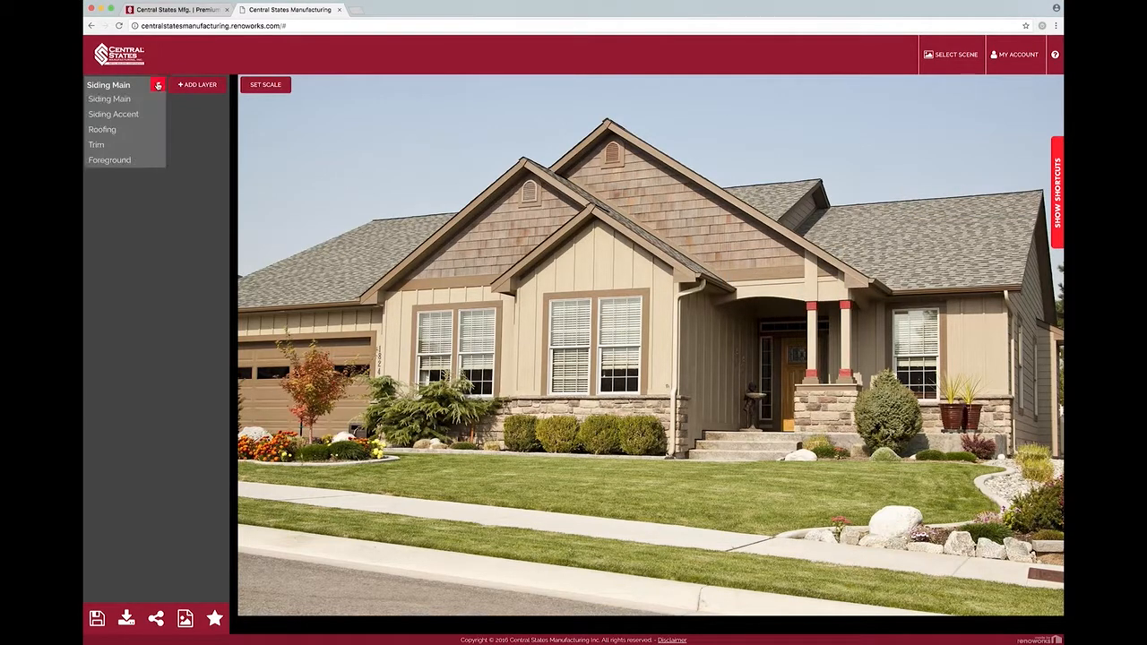
click(128, 132)
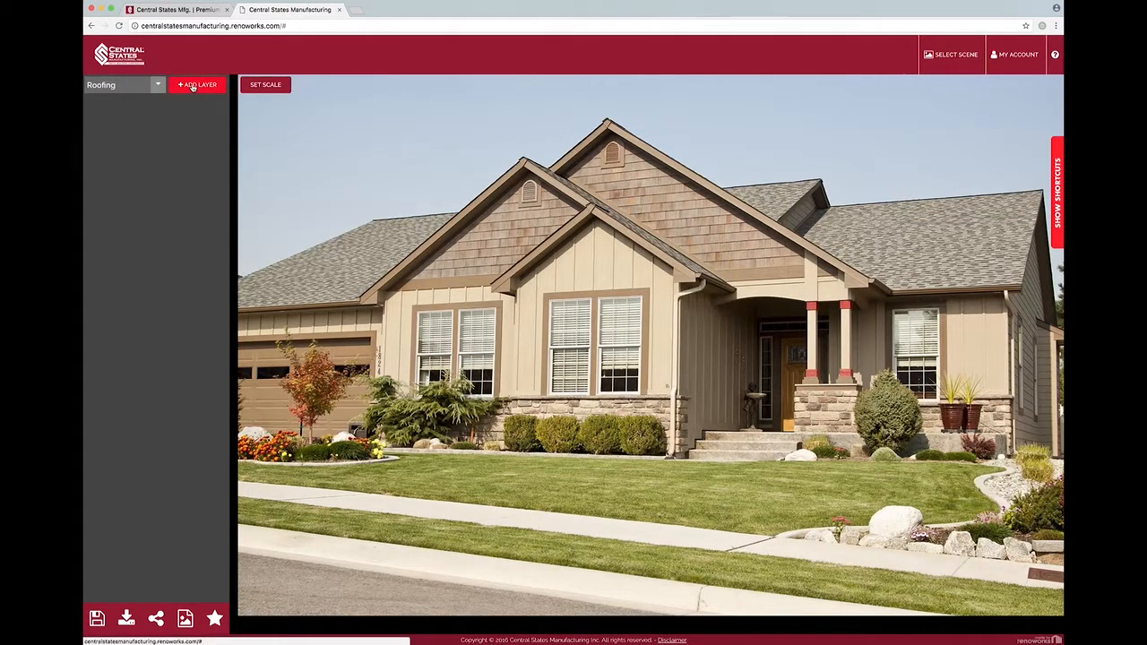
click(192, 87)
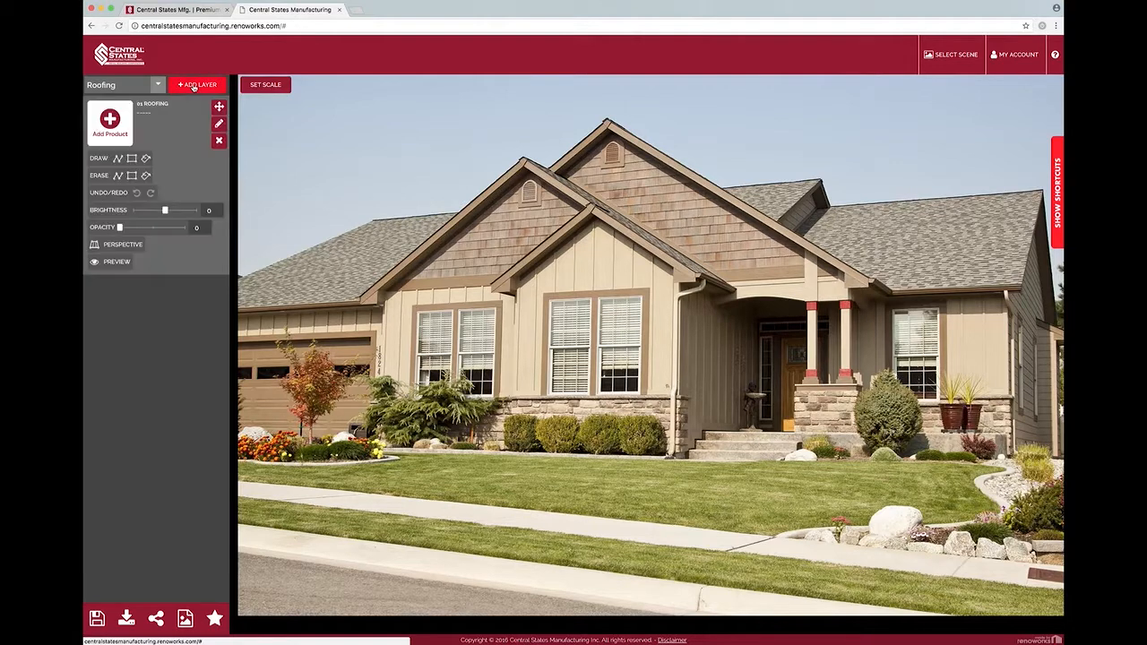
Step: Mask the roof section above the garage with a polygon drawn along its ridge, gable edge and eave
click(117, 158)
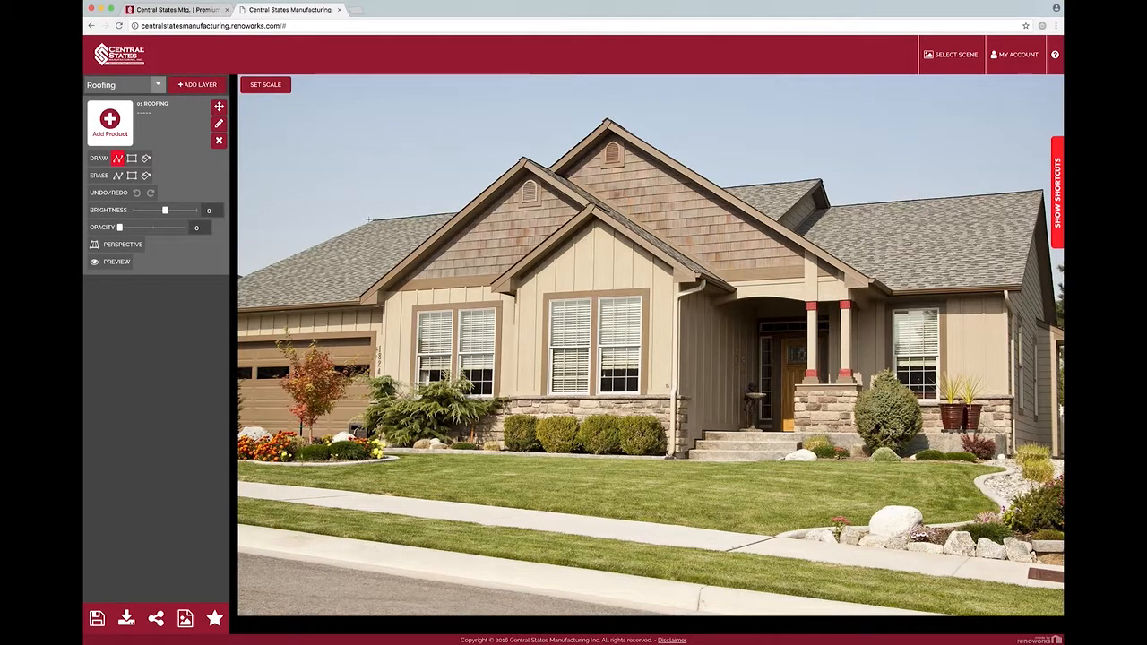
click(457, 214)
click(361, 302)
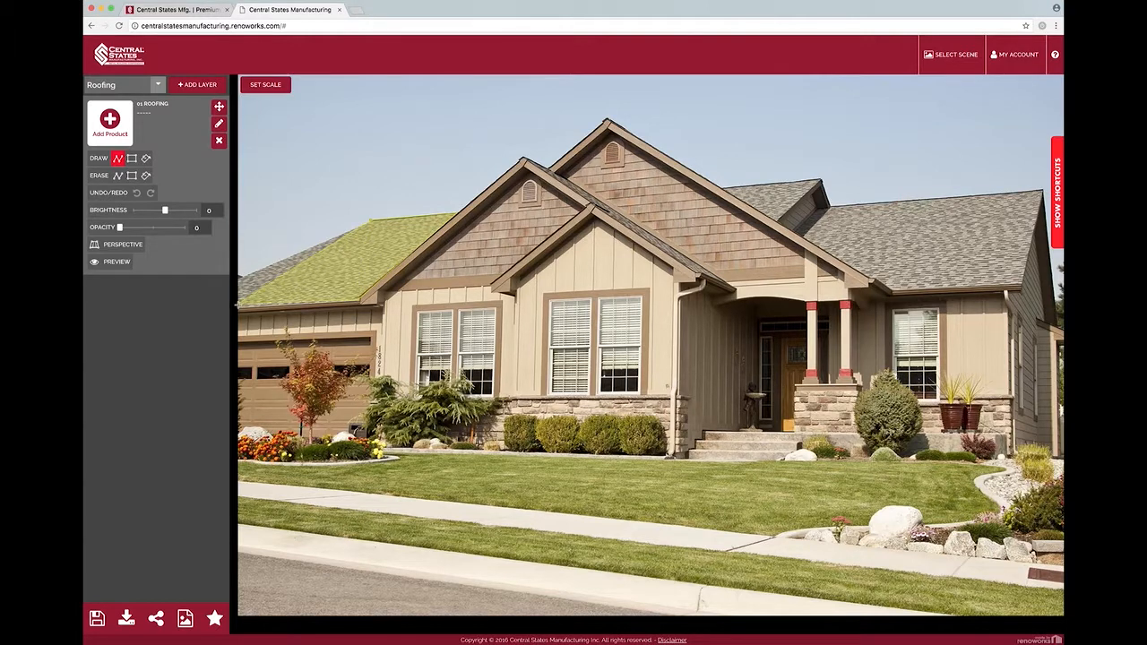
click(238, 306)
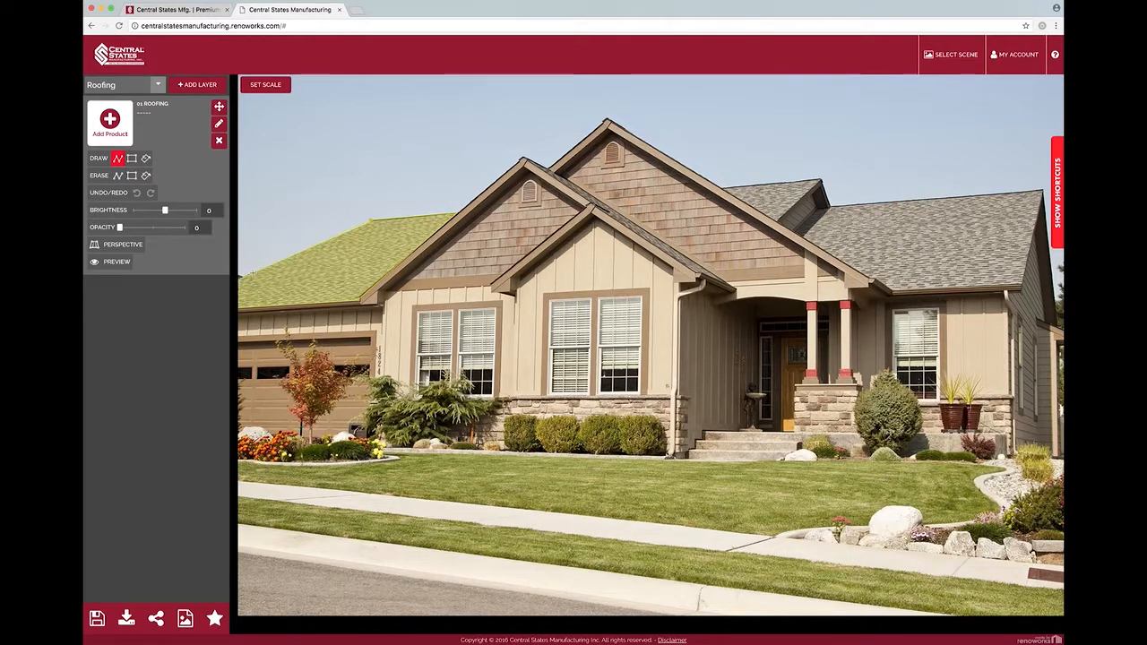
click(372, 223)
double_click(372, 223)
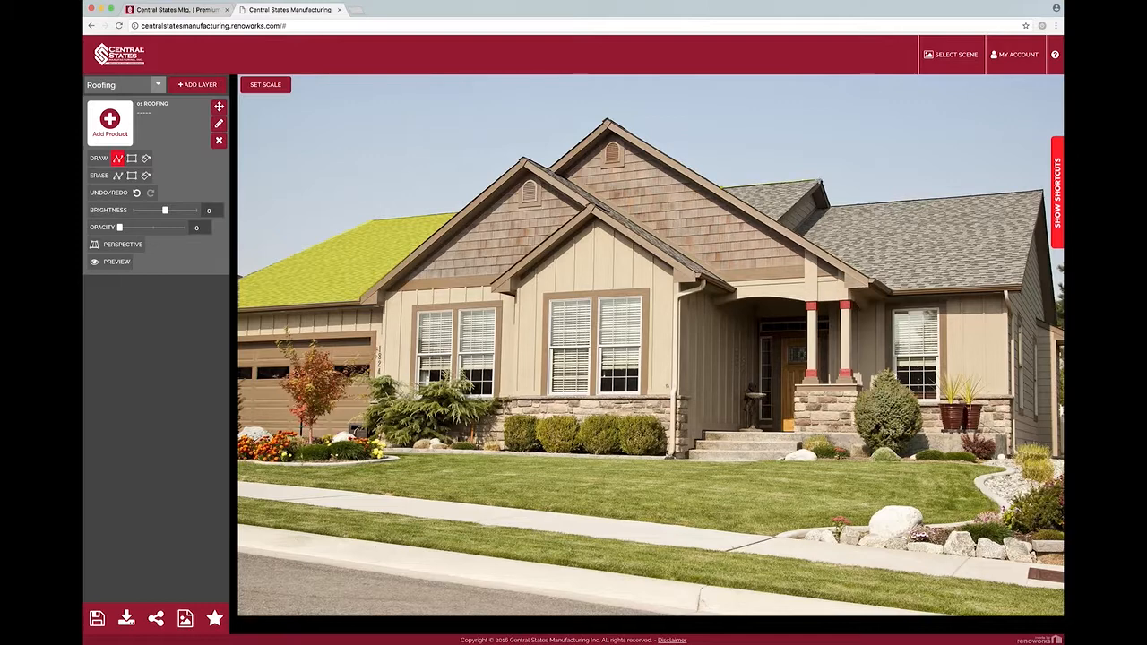
Step: Mask the small roof section behind the tall shingled gable with a polygon on the Roofing layer
click(821, 180)
click(778, 221)
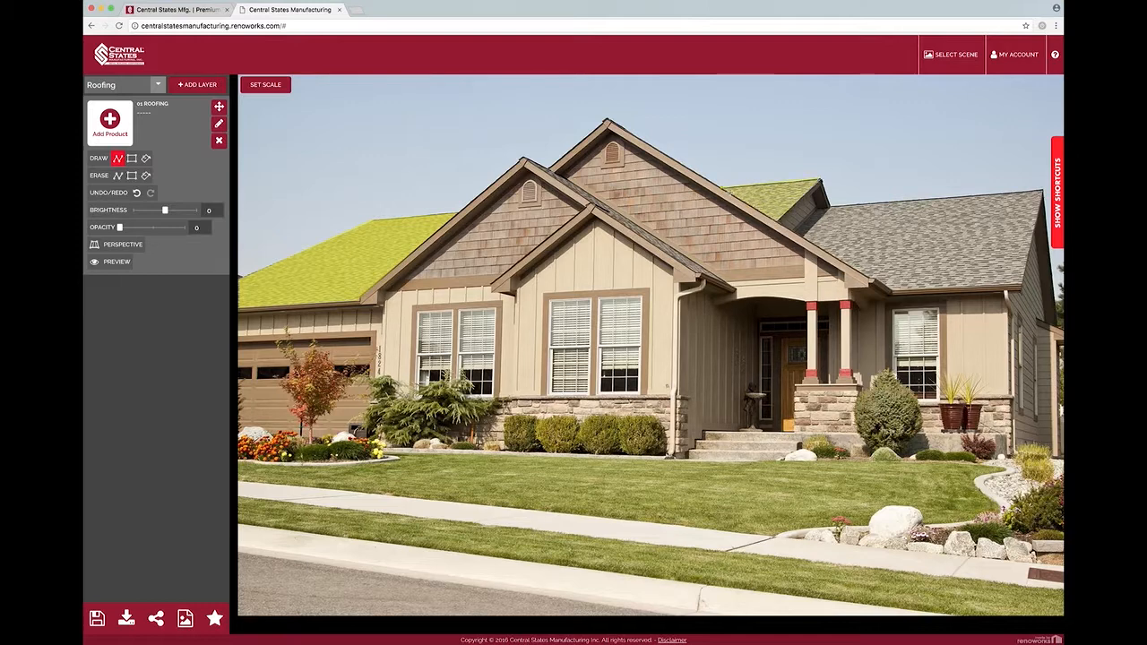
click(727, 191)
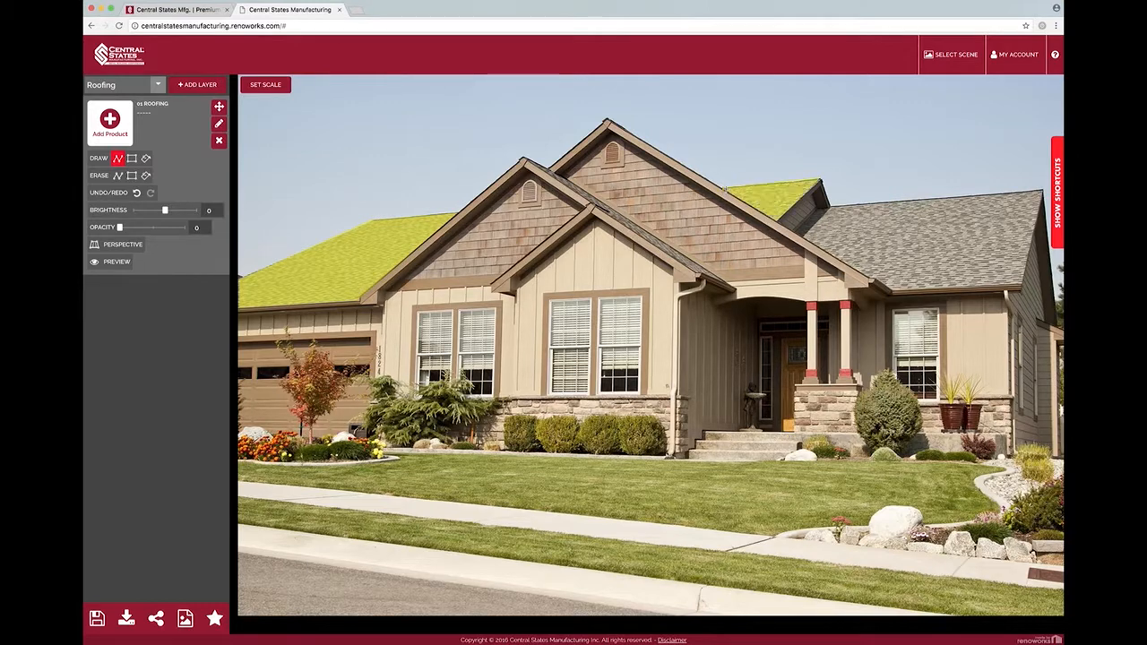
Step: Mask the large roof section beside the entry porch with a polygon following its ridge, outer edge, eave and valley
click(817, 209)
click(1042, 190)
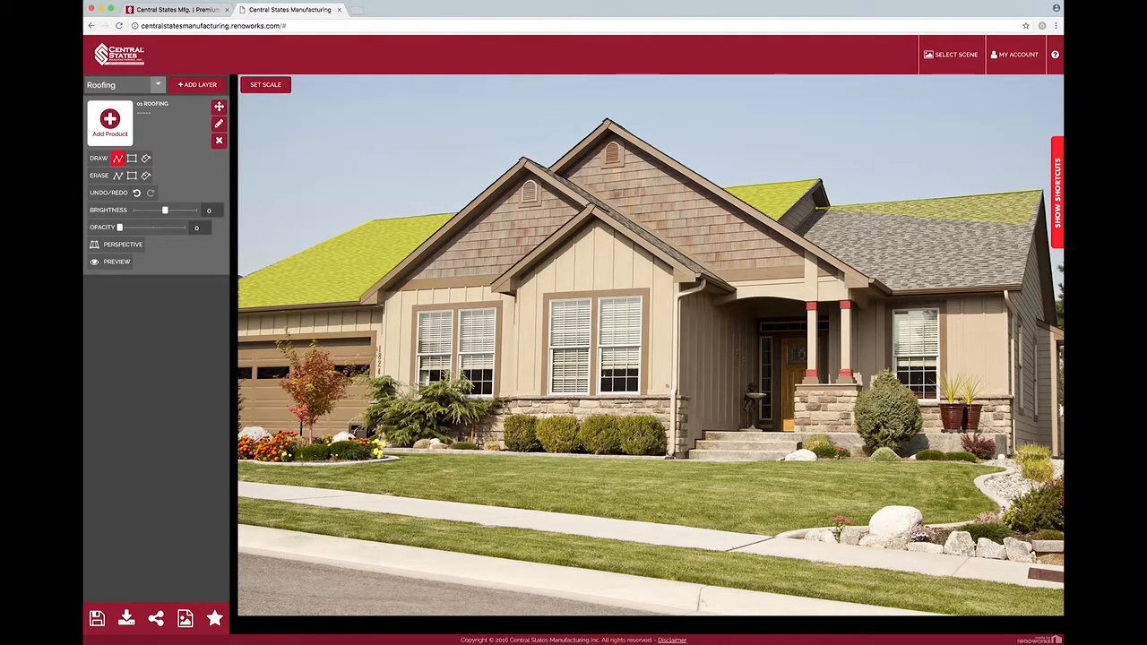
click(1021, 289)
click(893, 291)
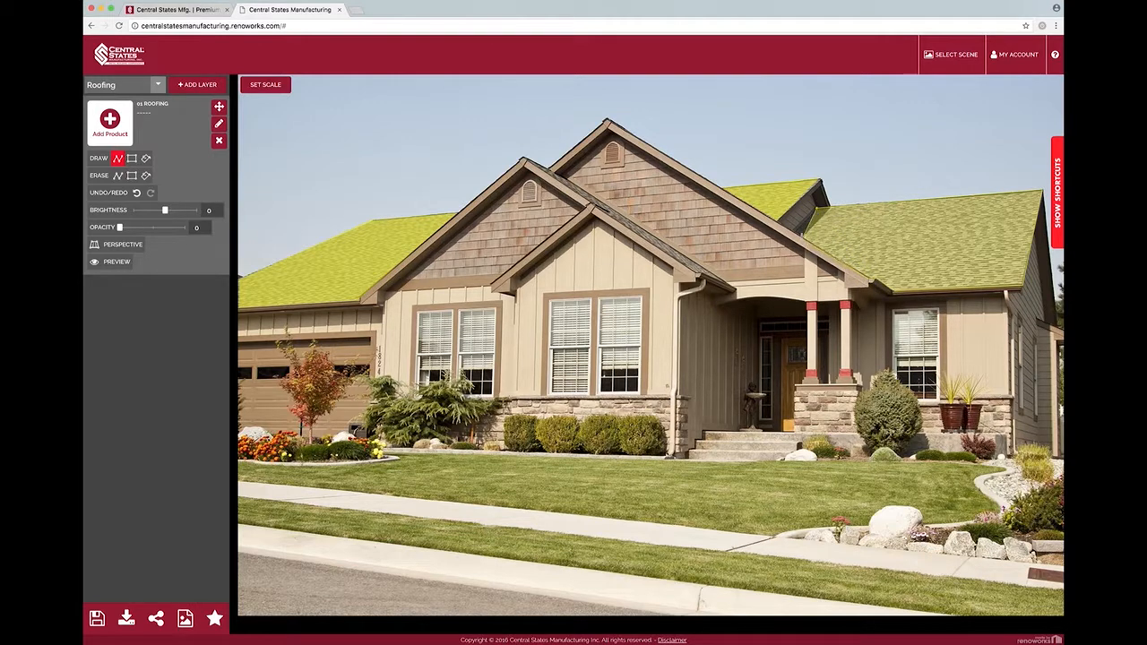
click(794, 231)
click(813, 214)
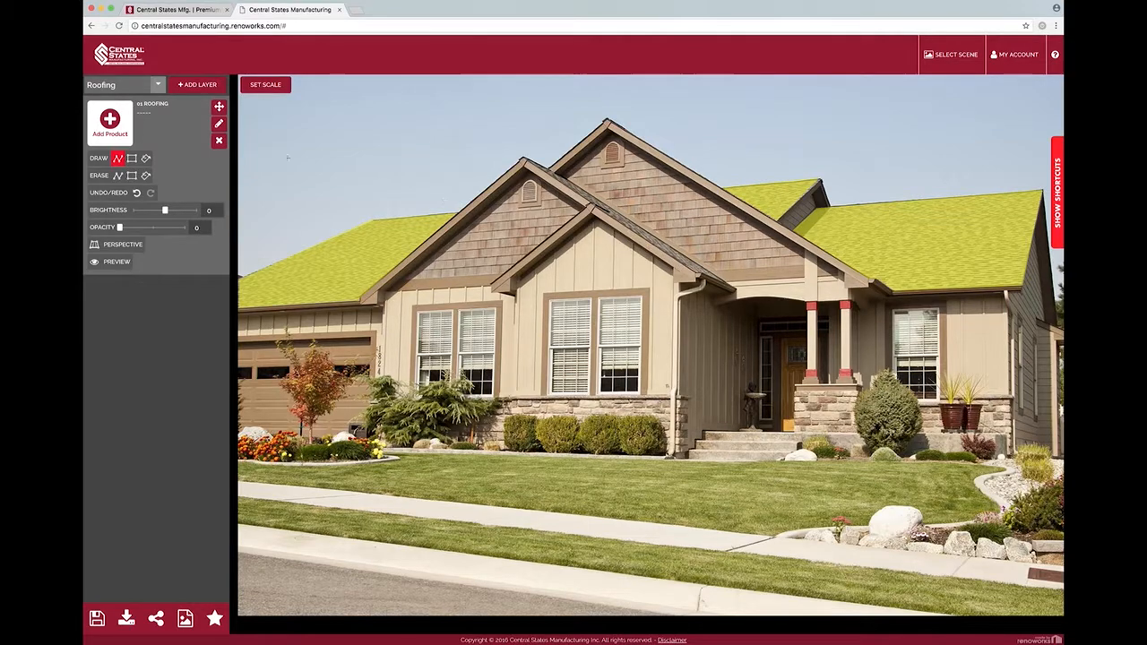
Step: Apply the Horizon-Loc Residential SMP profile in the SMP - Hunter color to the Roofing layer
click(108, 125)
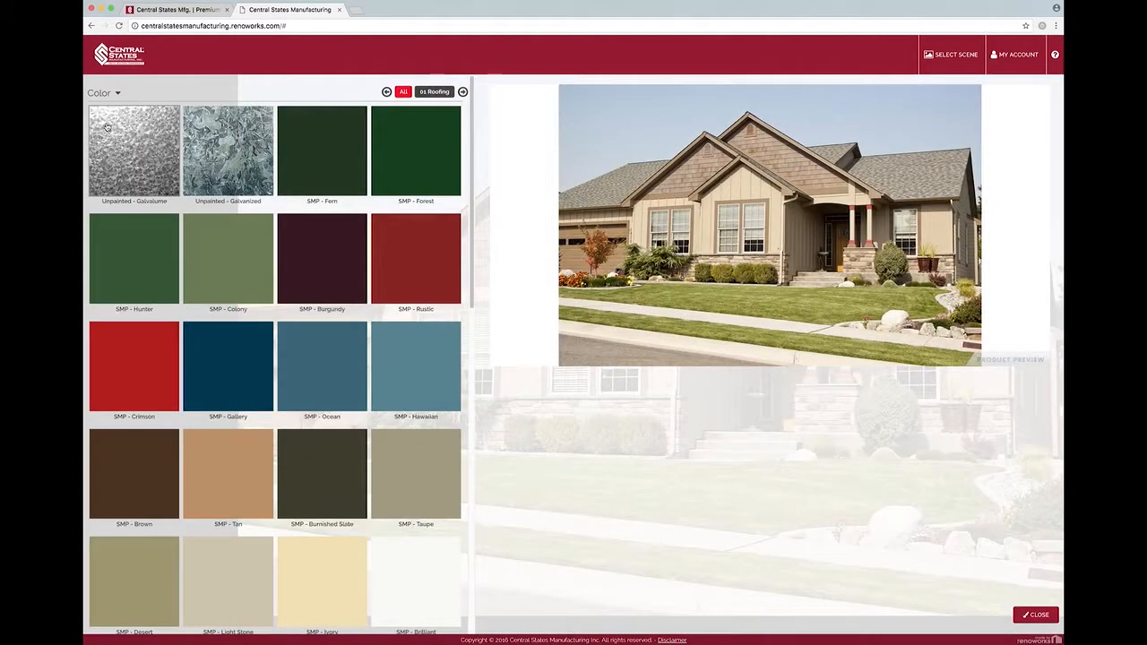
click(136, 240)
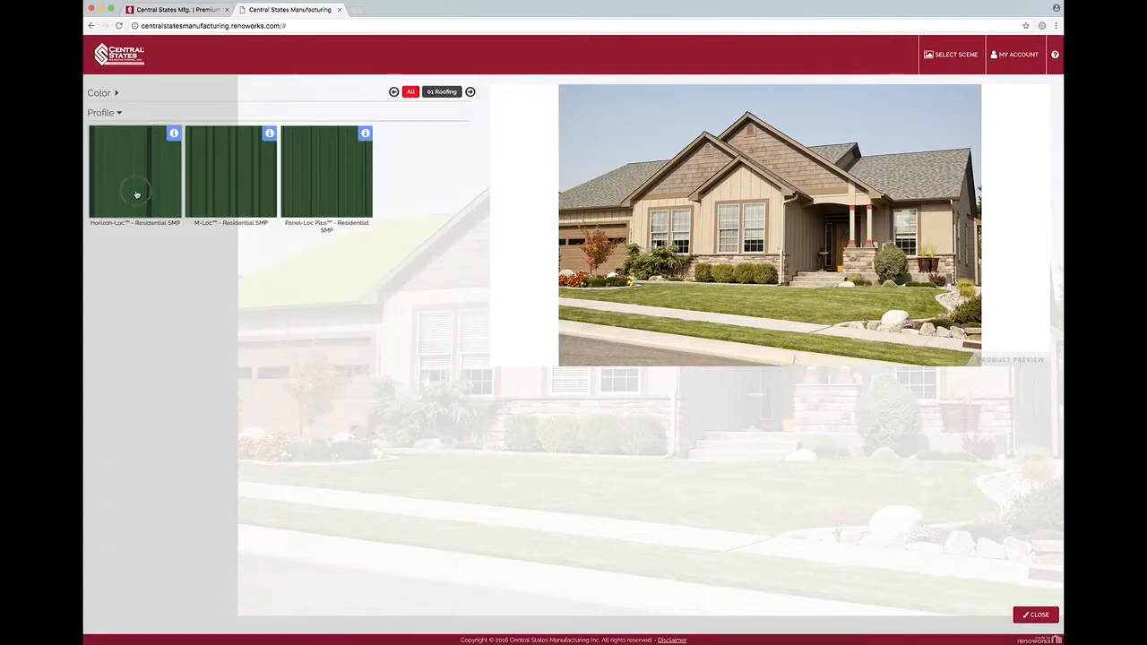
click(138, 195)
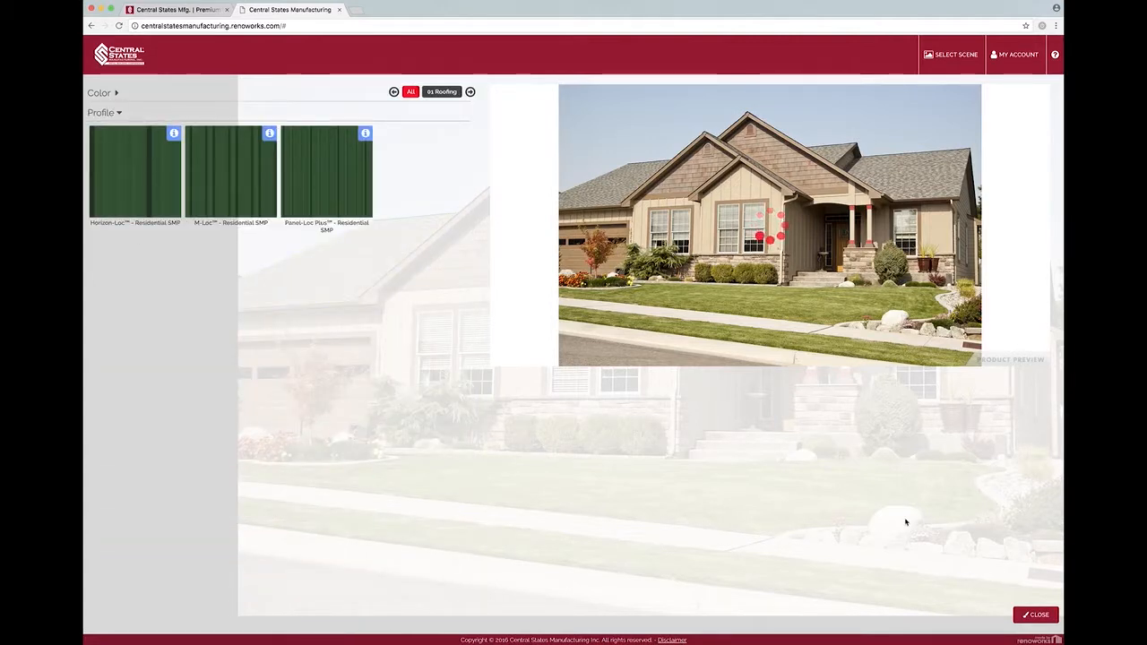
click(1035, 615)
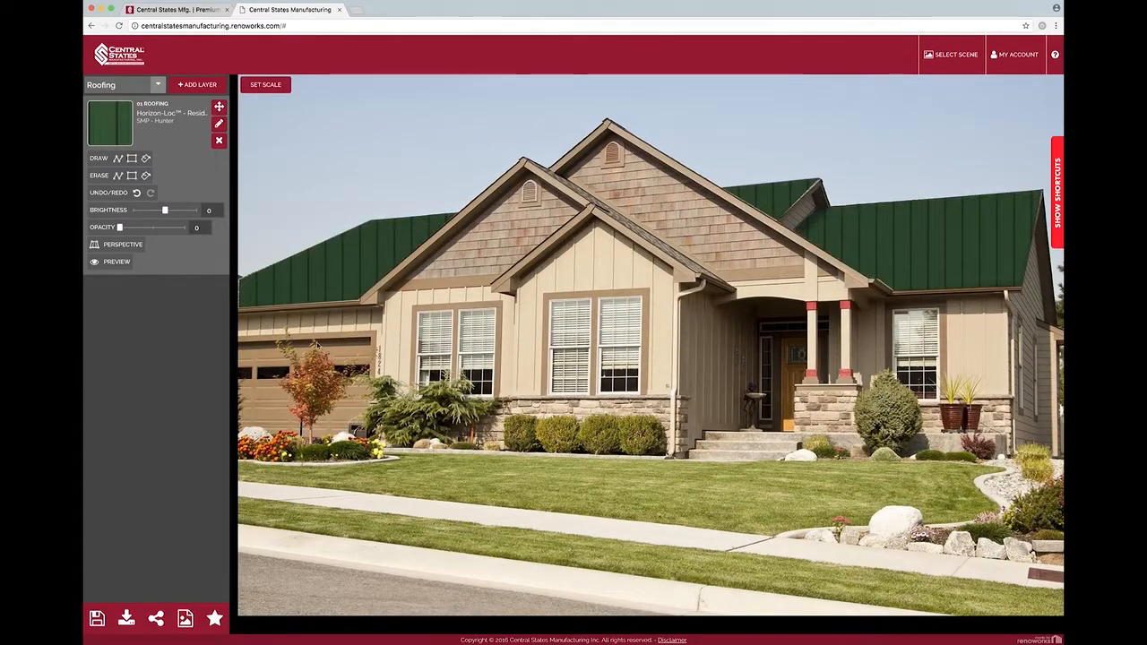
Step: Align the roofing perspective grid's four corners with the ends of the roof's ridge and eave, and preview the roof panels
click(132, 246)
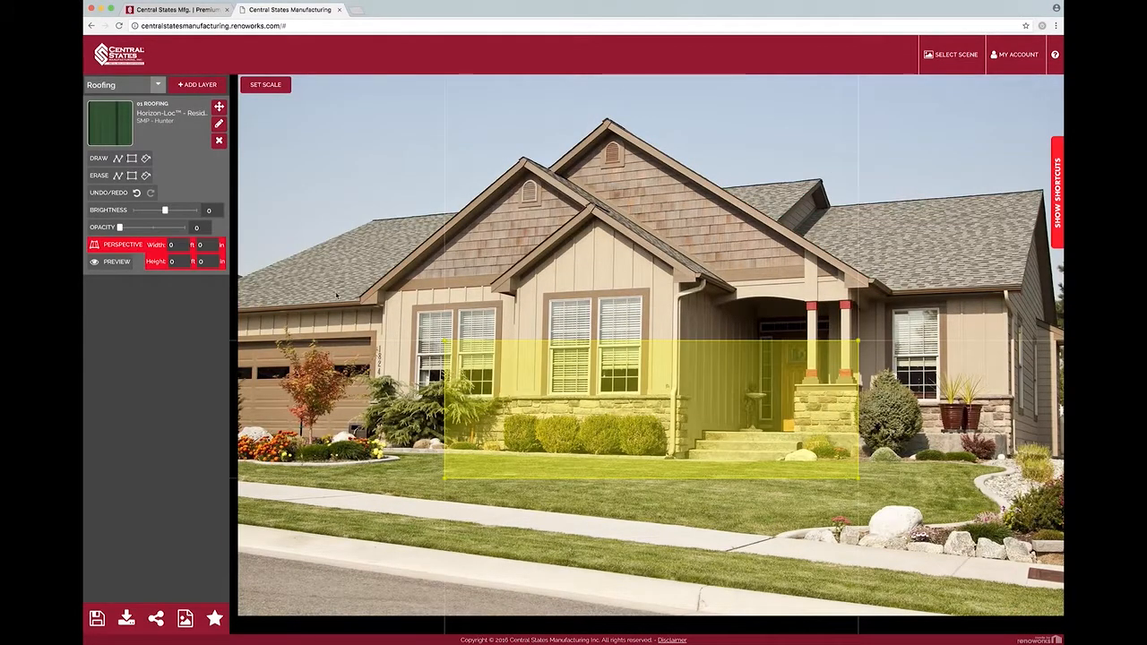
drag(442, 319, 368, 217)
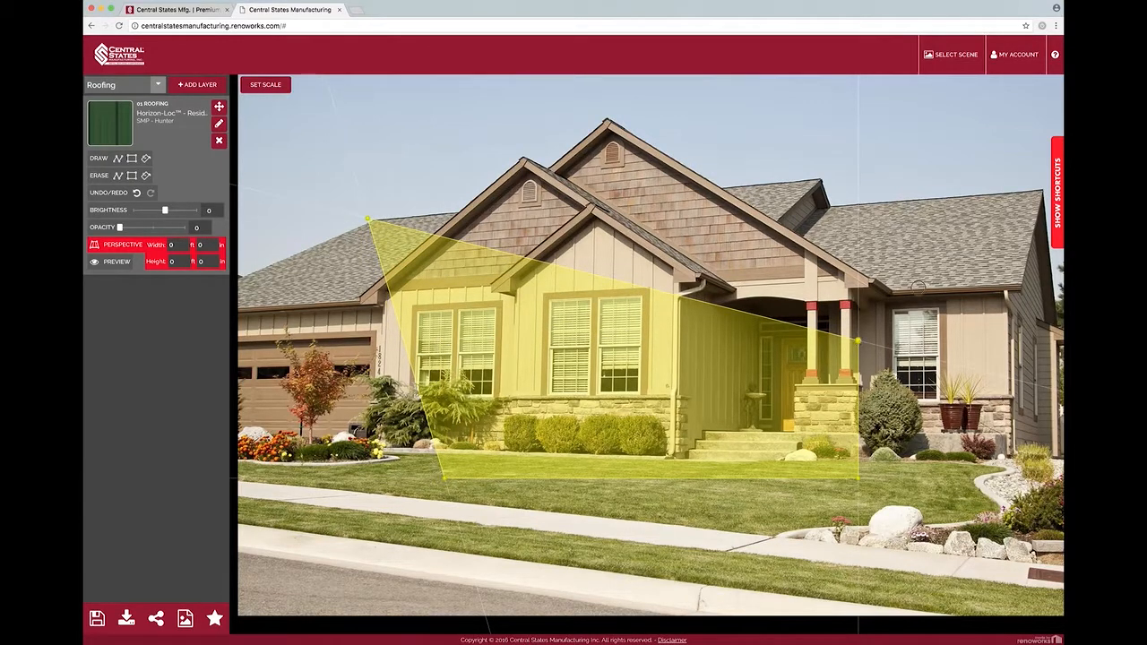
drag(858, 341, 1041, 191)
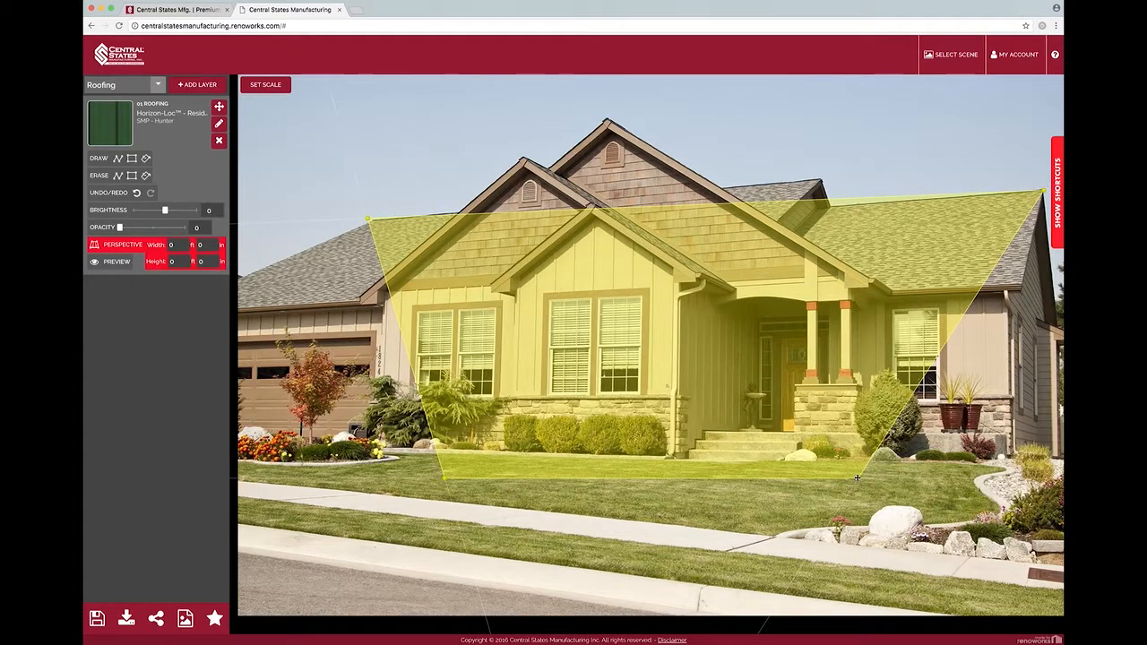
drag(859, 478, 1024, 290)
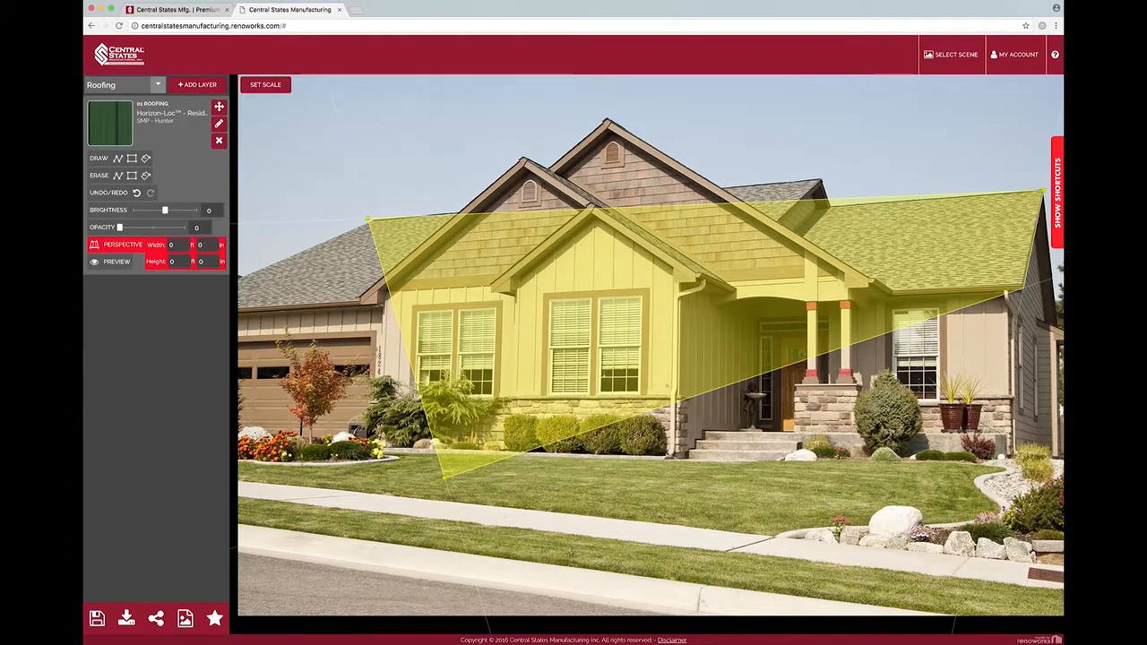
drag(440, 479, 232, 310)
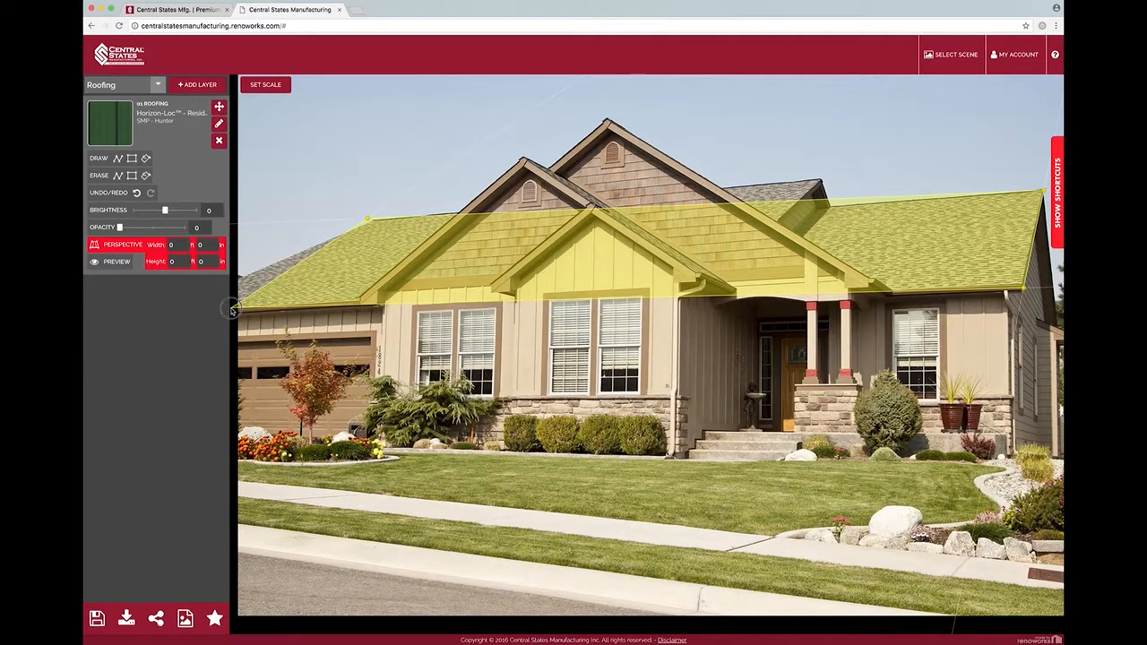
click(116, 246)
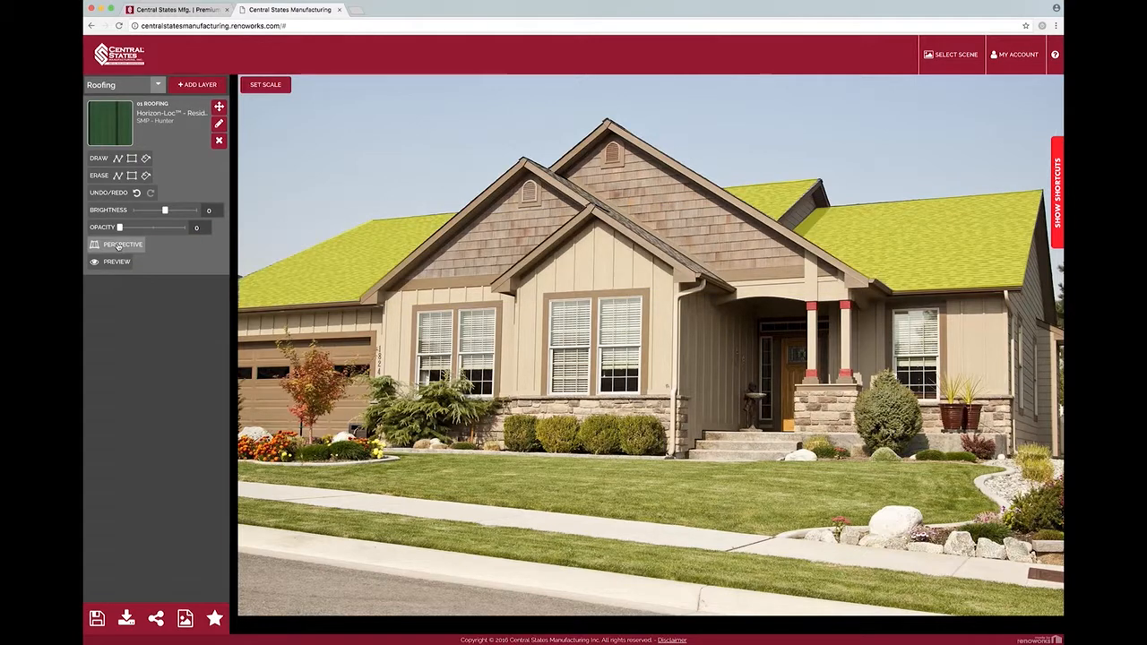
click(116, 262)
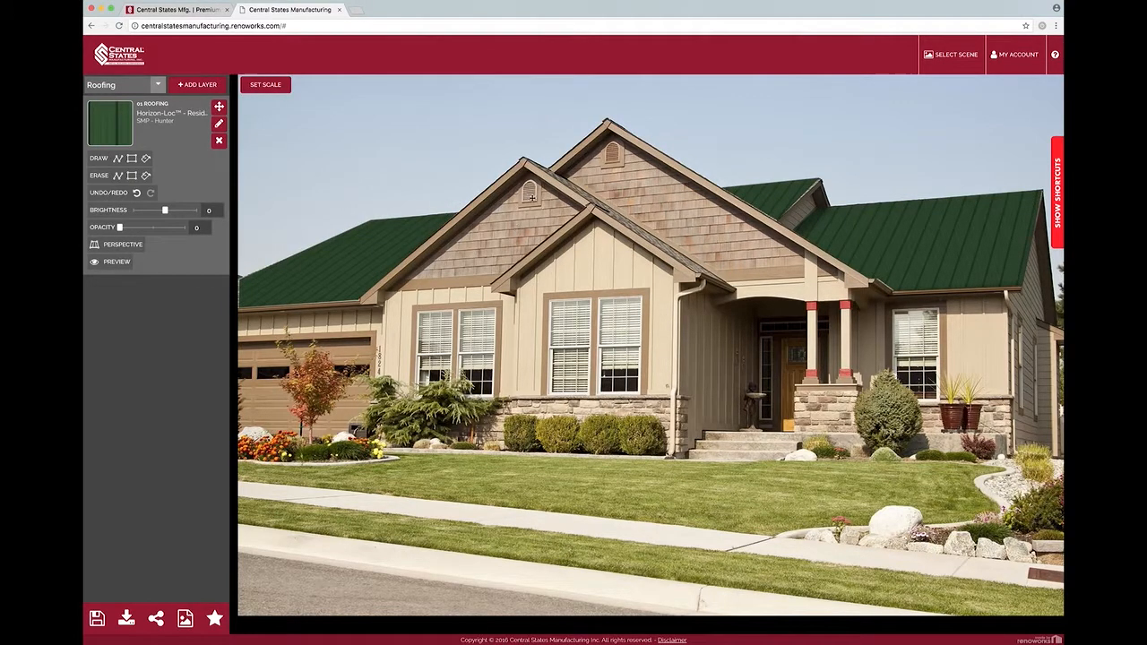
Step: Add a second Roofing layer and mask the narrow roof slope along the front gable's right-hand edge with a polygon
click(199, 86)
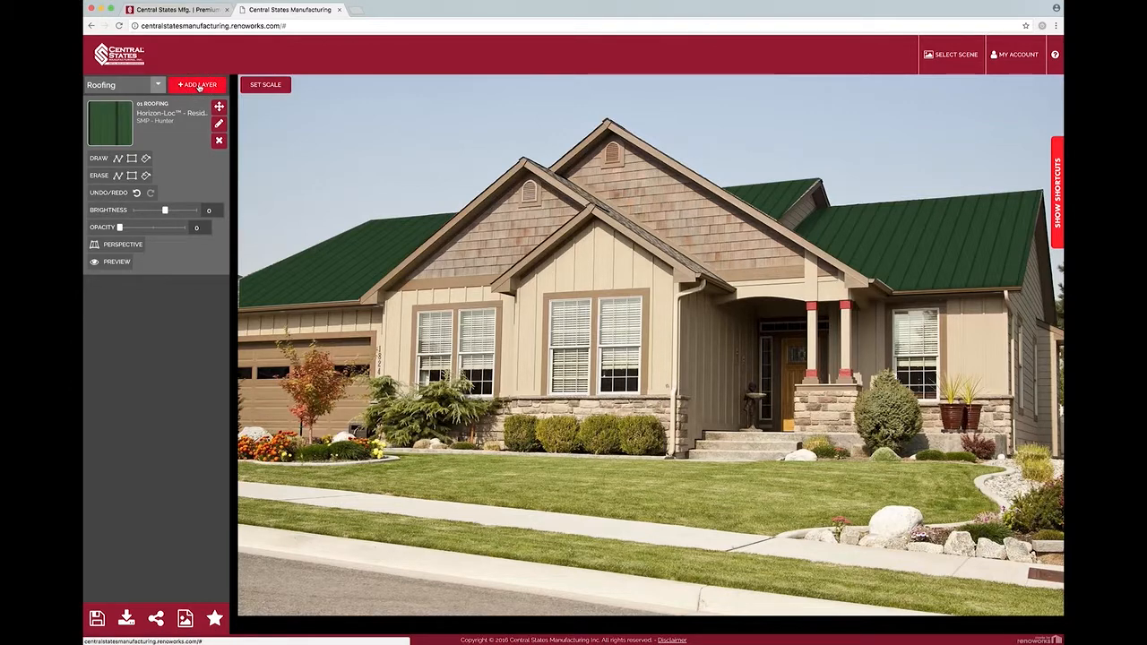
click(118, 157)
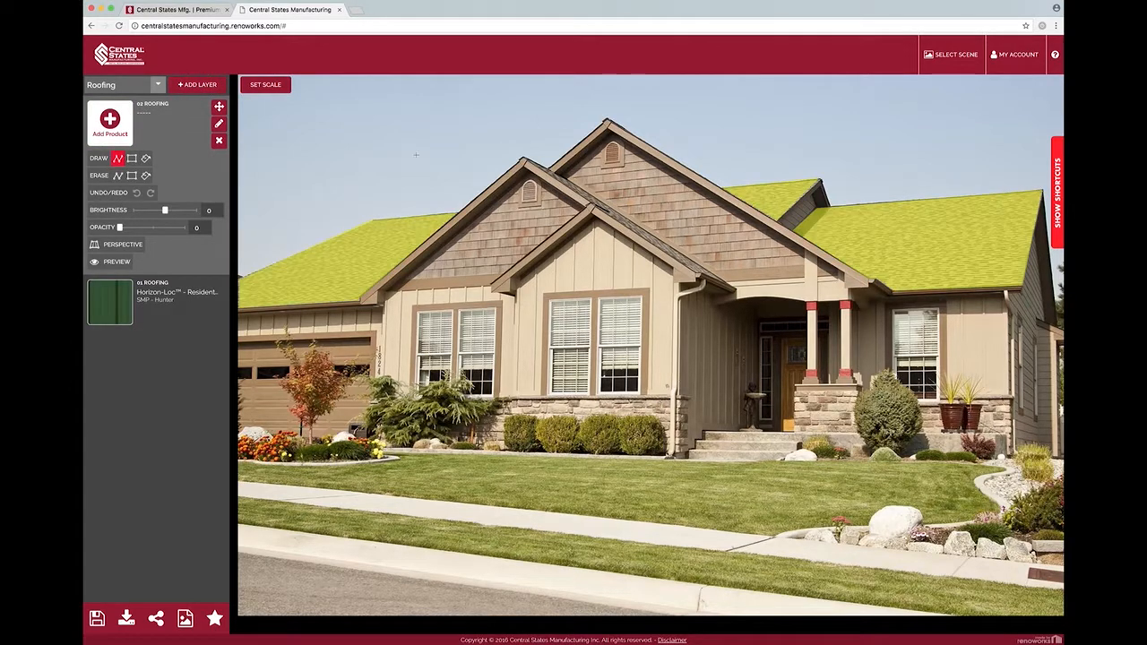
click(557, 173)
click(724, 282)
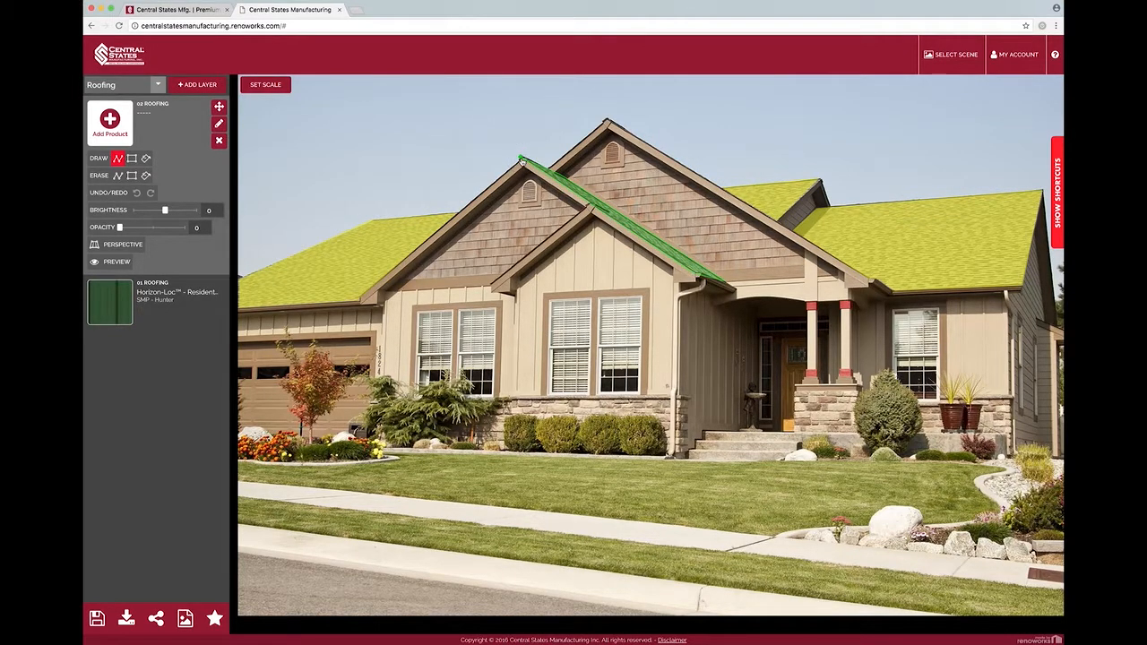
click(523, 160)
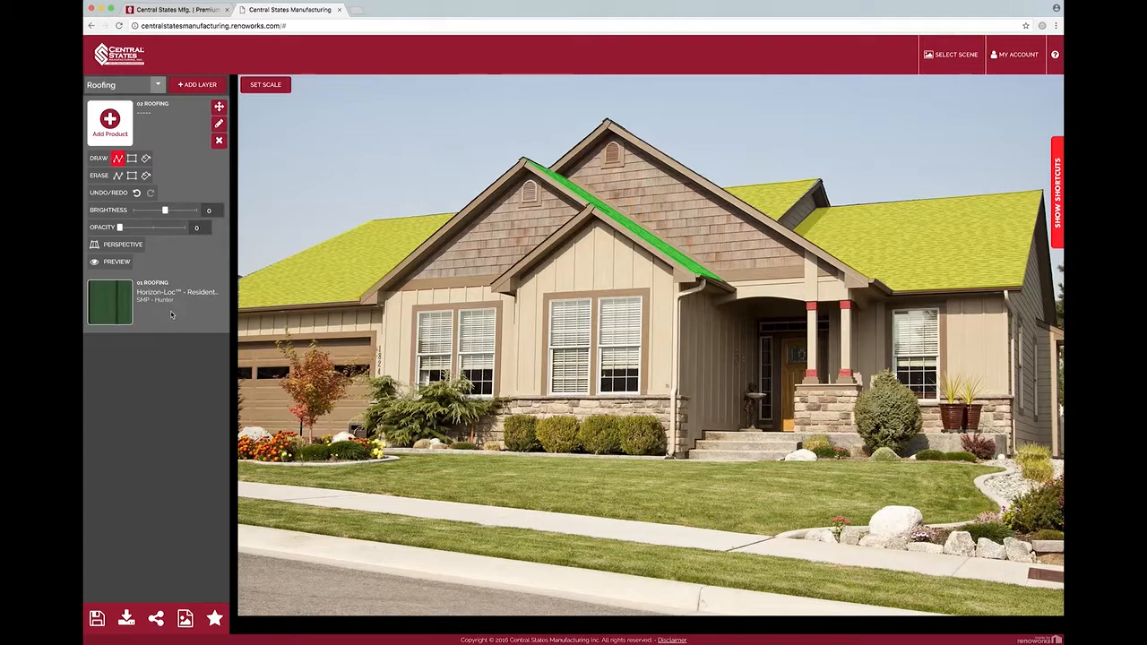
Step: Apply the Horizon-Loc Residential SMP profile in SMP - Hunter to the second Roofing layer
click(115, 136)
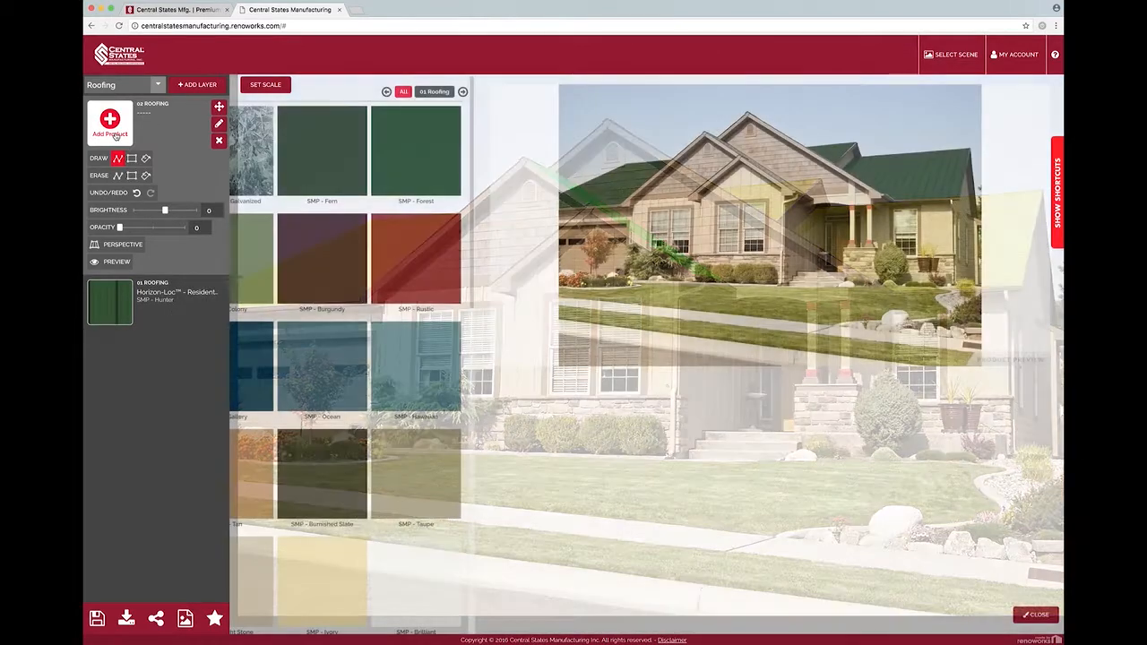
click(157, 273)
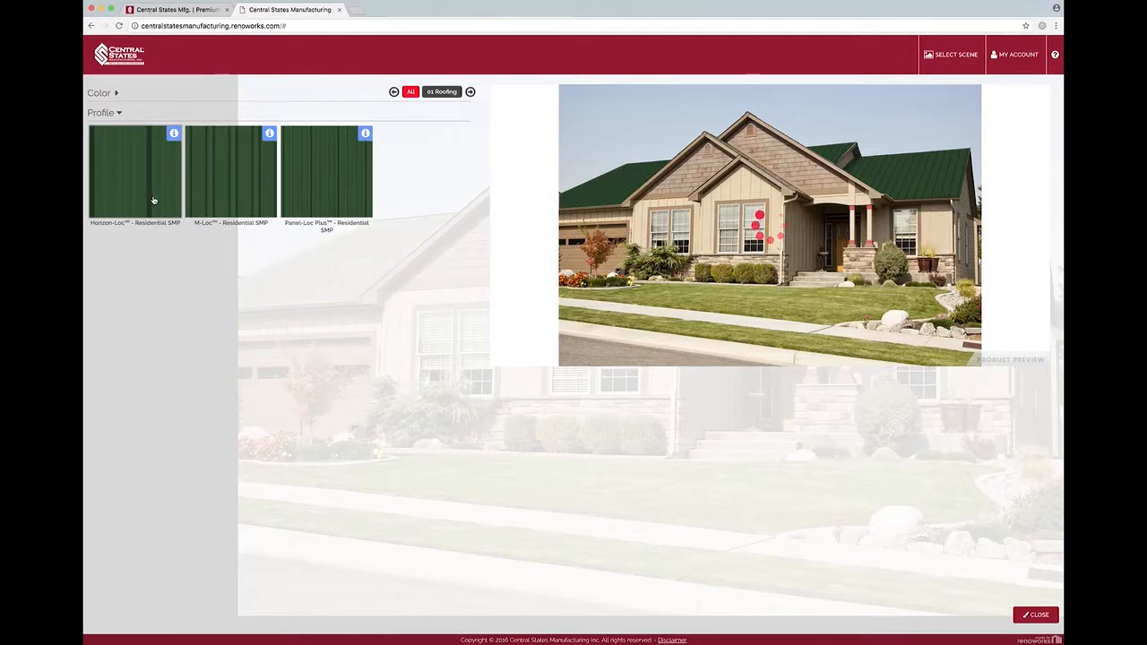
click(1038, 615)
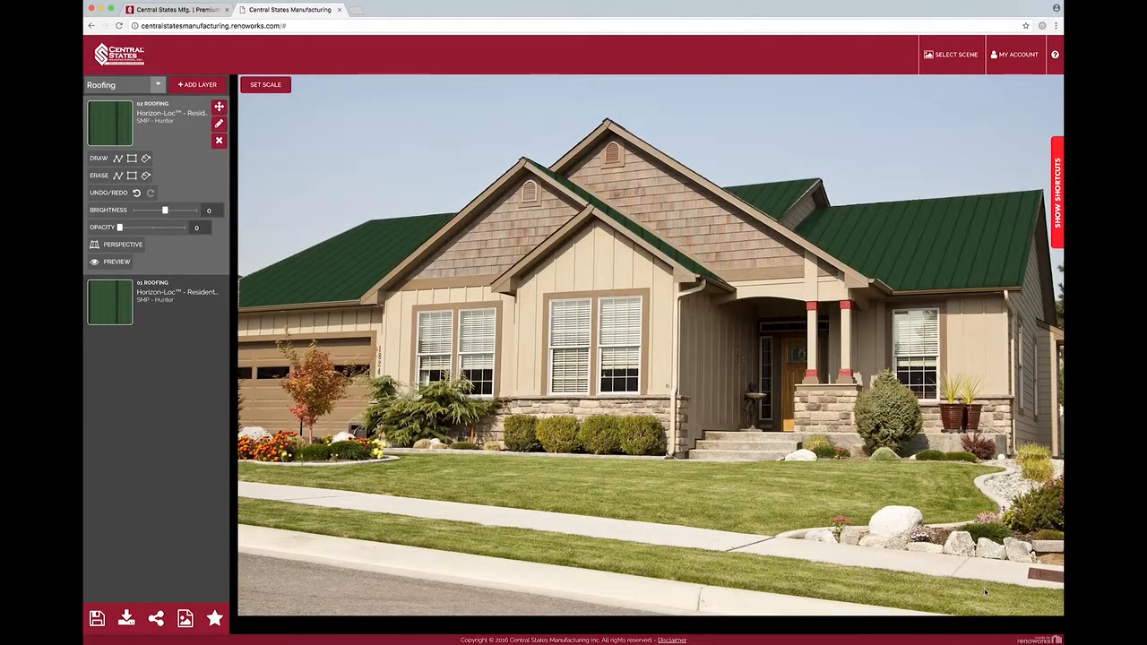
Step: Align the second Roofing layer's perspective grid with the narrow slope's ridge, edges and eave, and preview the result
click(115, 246)
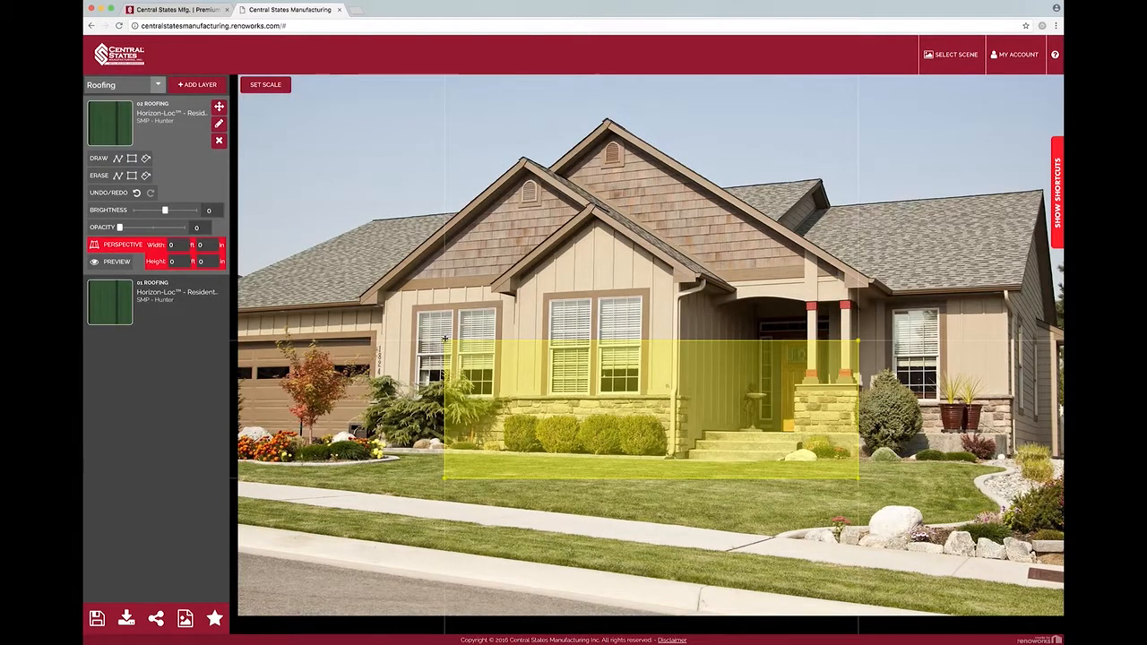
drag(446, 341, 519, 151)
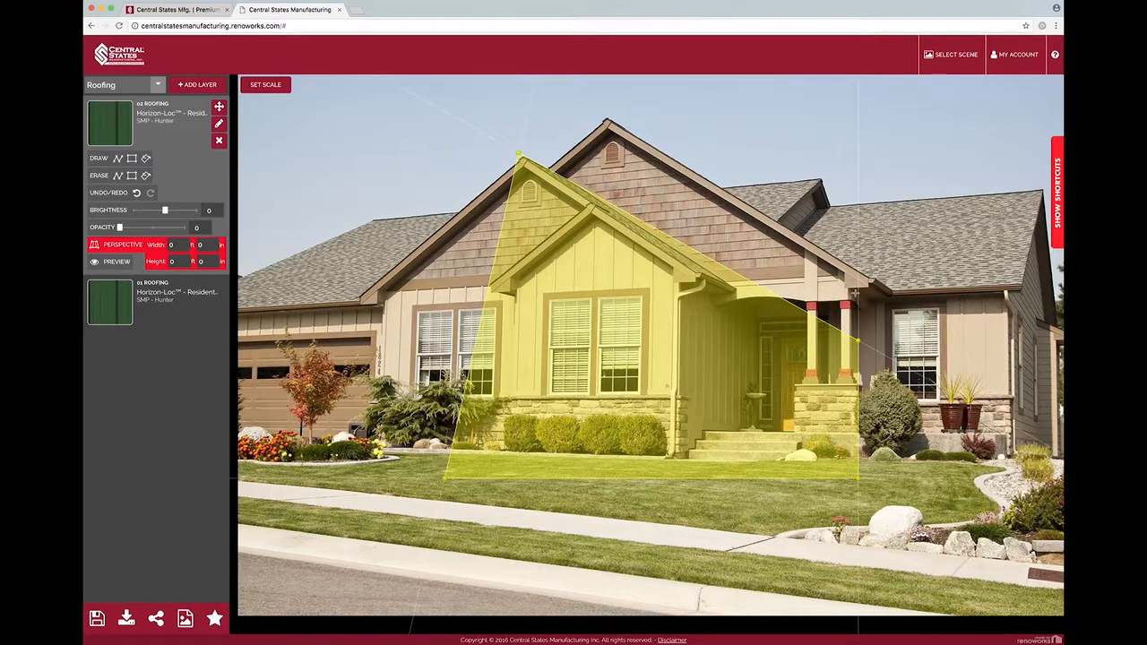
drag(858, 341, 557, 173)
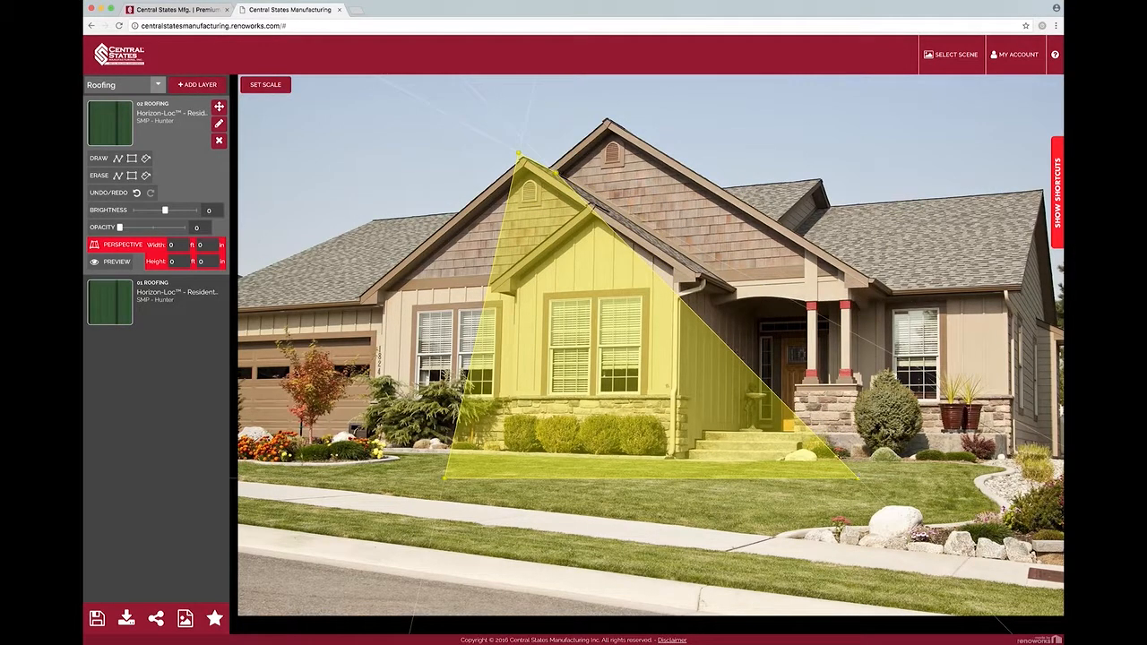
drag(858, 477, 733, 285)
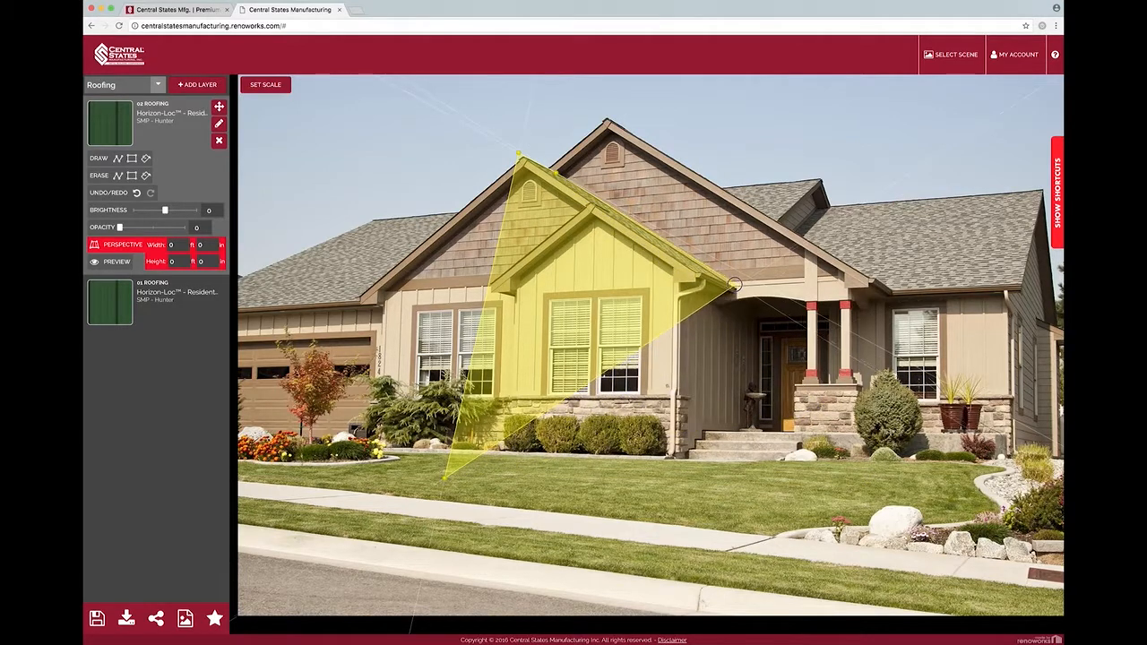
drag(444, 480, 689, 273)
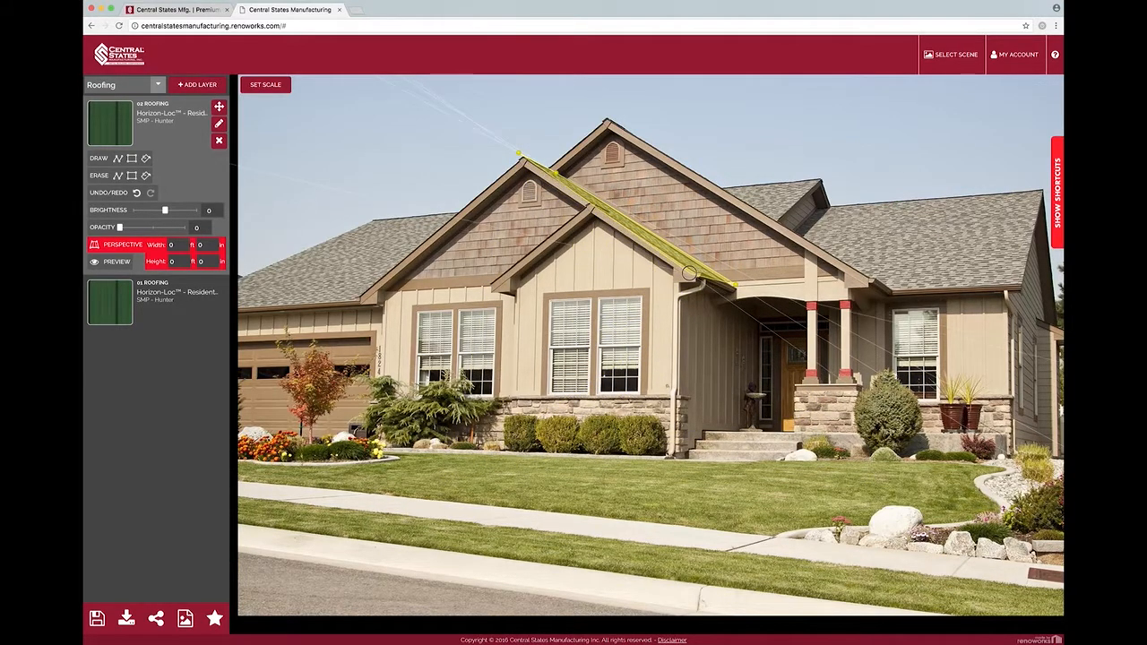
click(122, 245)
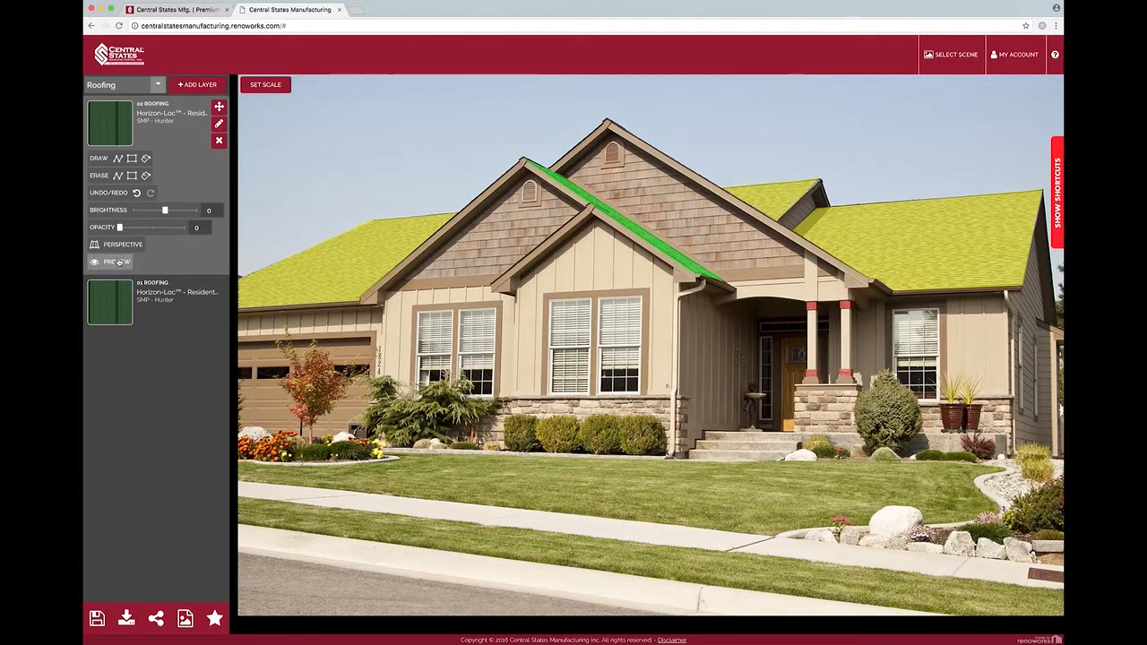
click(118, 261)
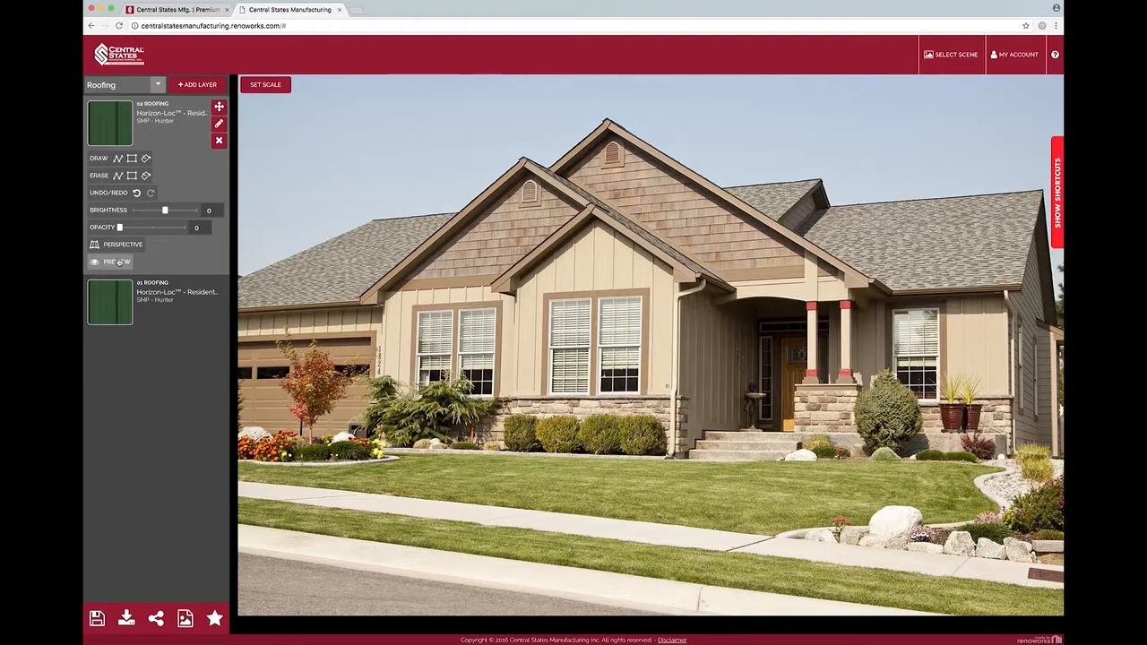
click(118, 262)
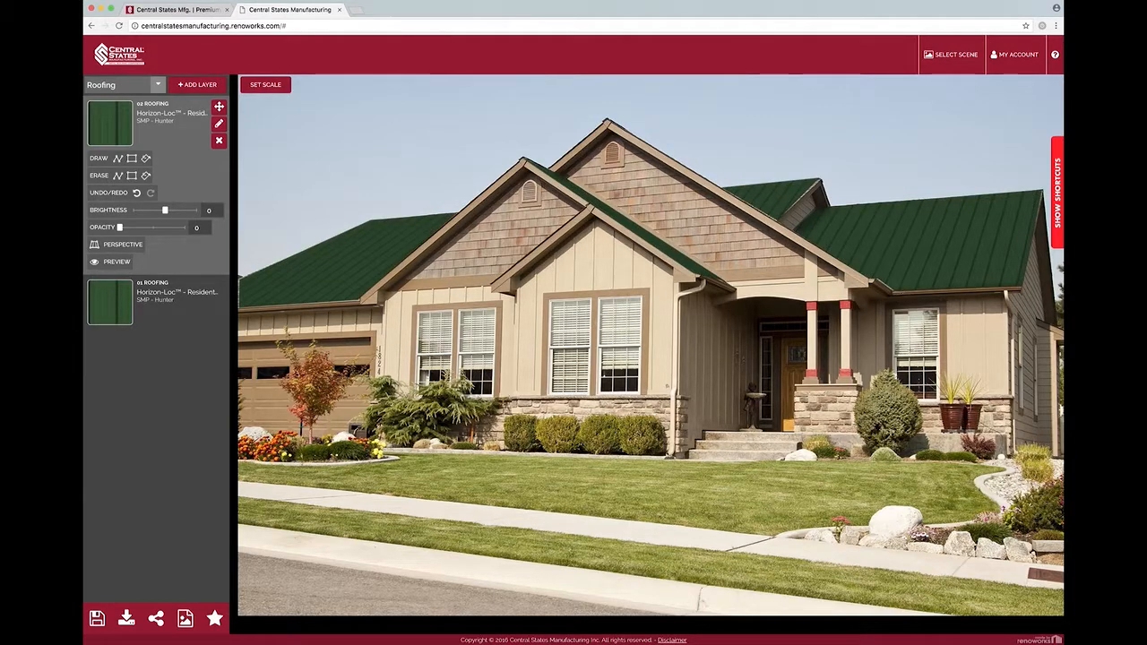
Step: Examine which roof areas the 01 Roofing and 02 Roofing selections cover in the product preview
mouse_move(125, 115)
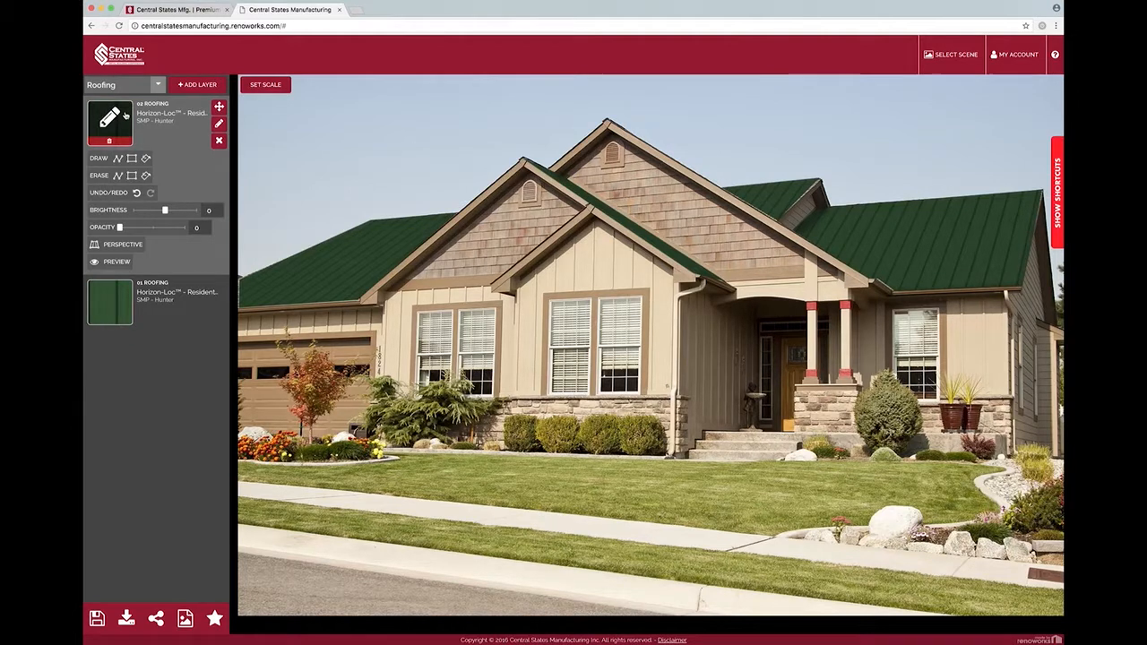
click(115, 301)
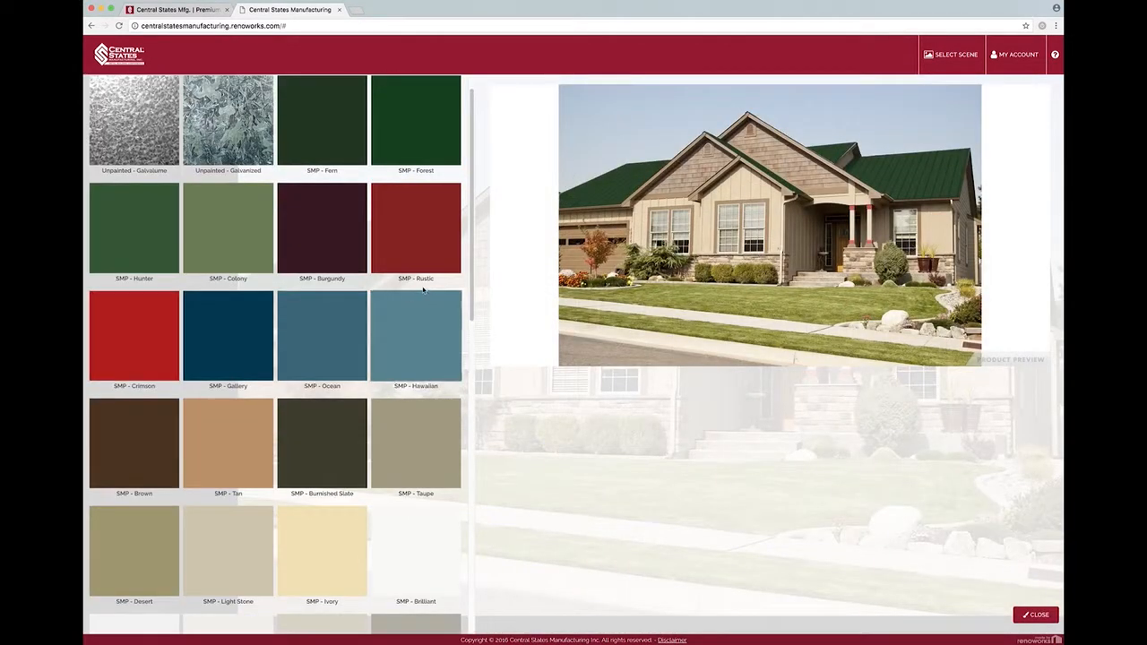
scroll(444, 242, up, 1)
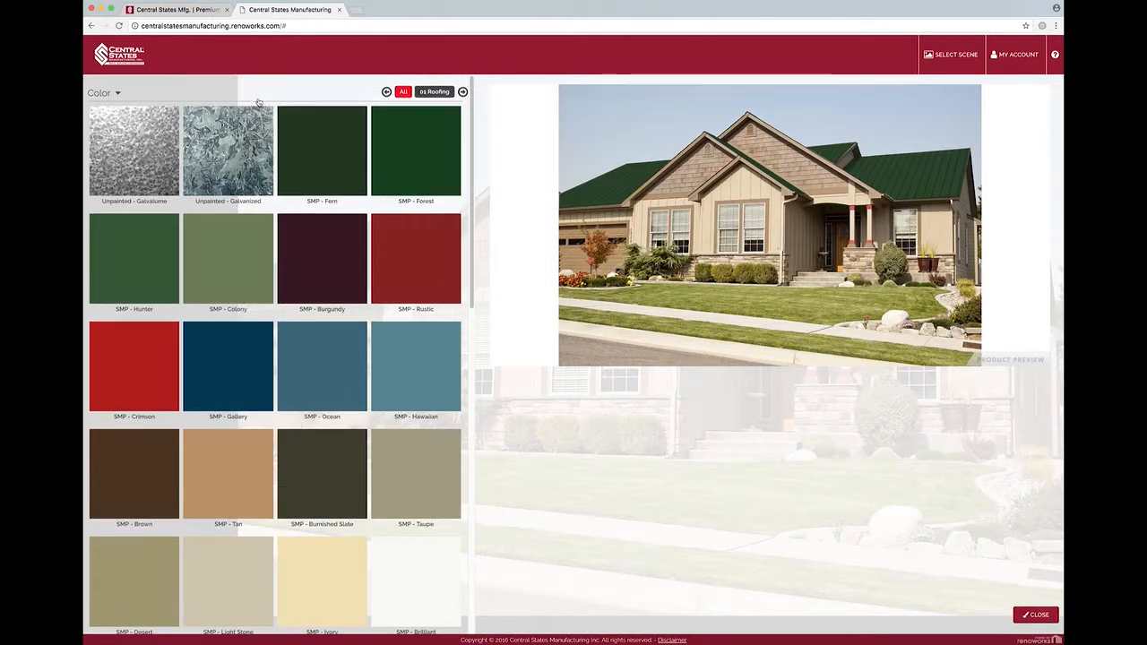
click(463, 92)
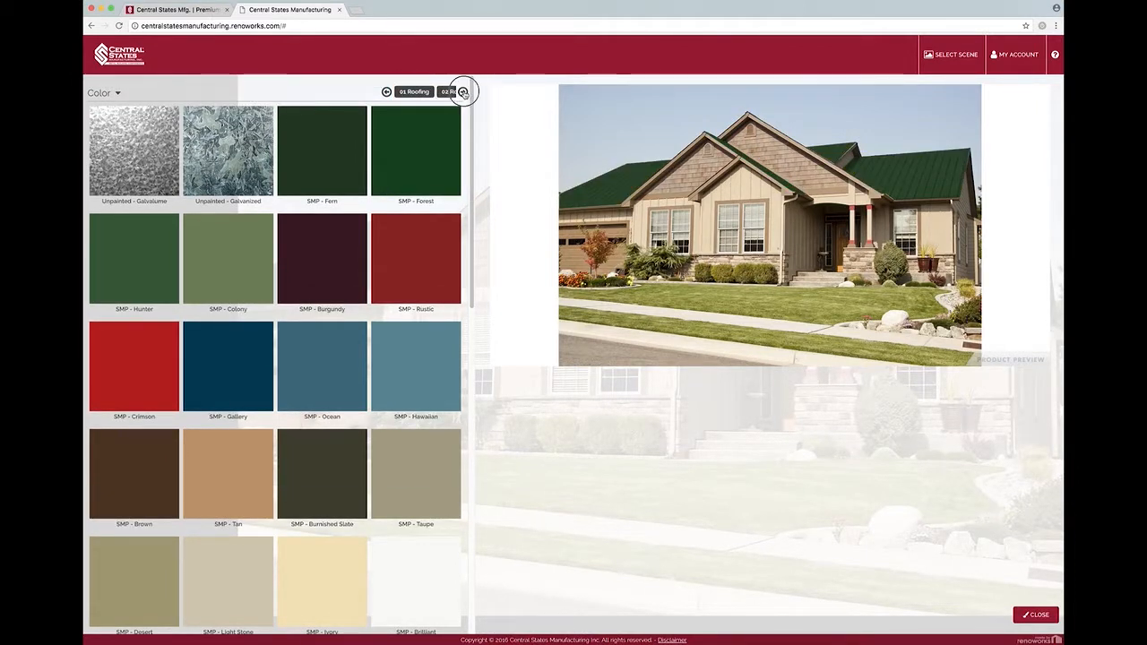
click(449, 92)
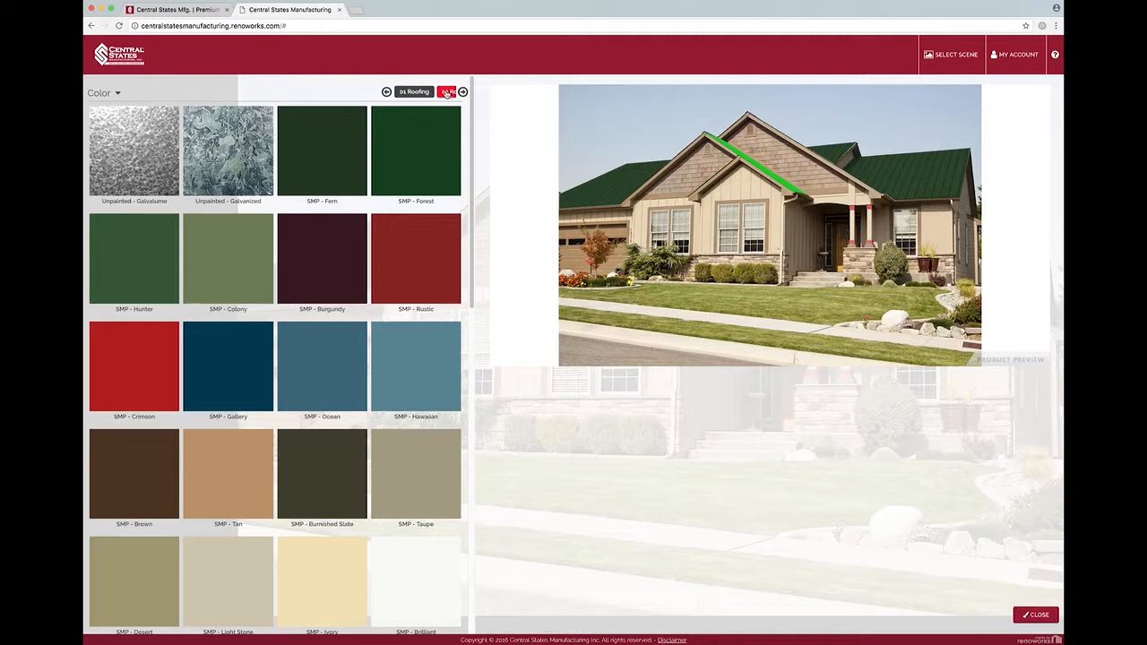
click(415, 92)
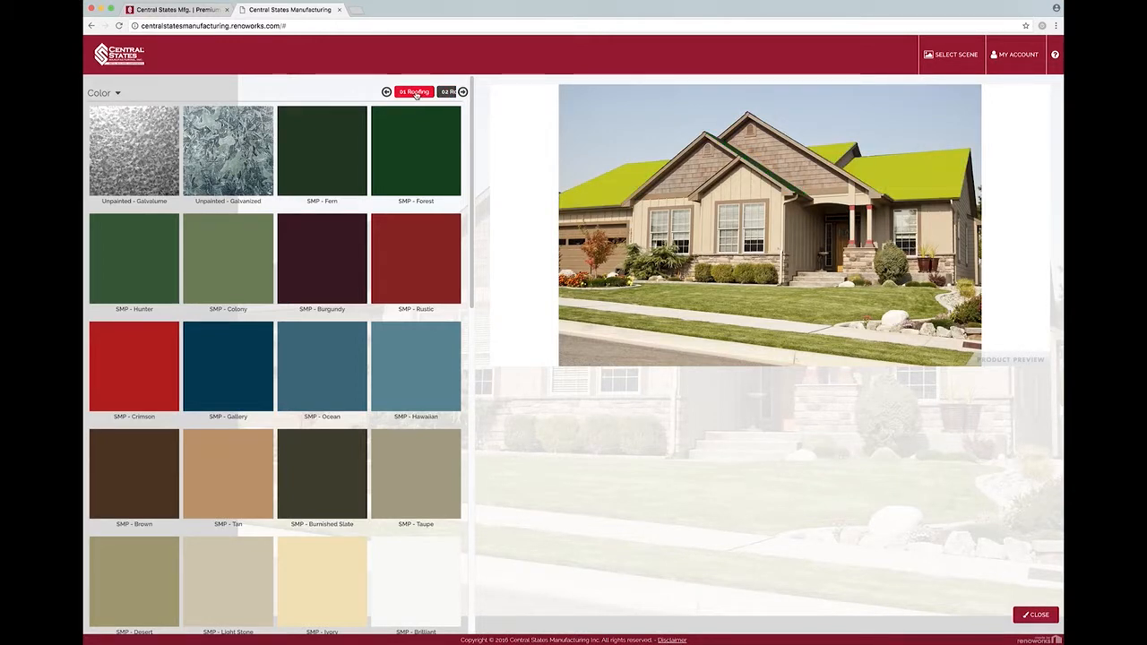
click(439, 93)
click(415, 92)
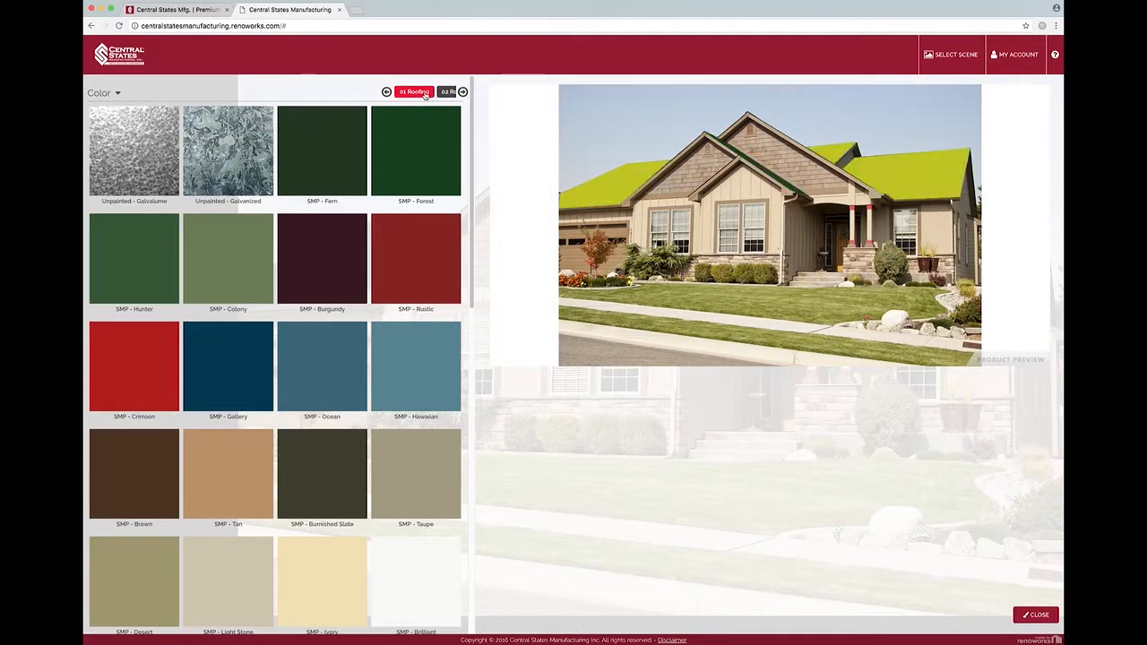
click(443, 93)
click(427, 93)
Step: Apply the Panel-Loc Plus Residential SMP profile in SMP - Burgundy to all Roofing layers
click(386, 91)
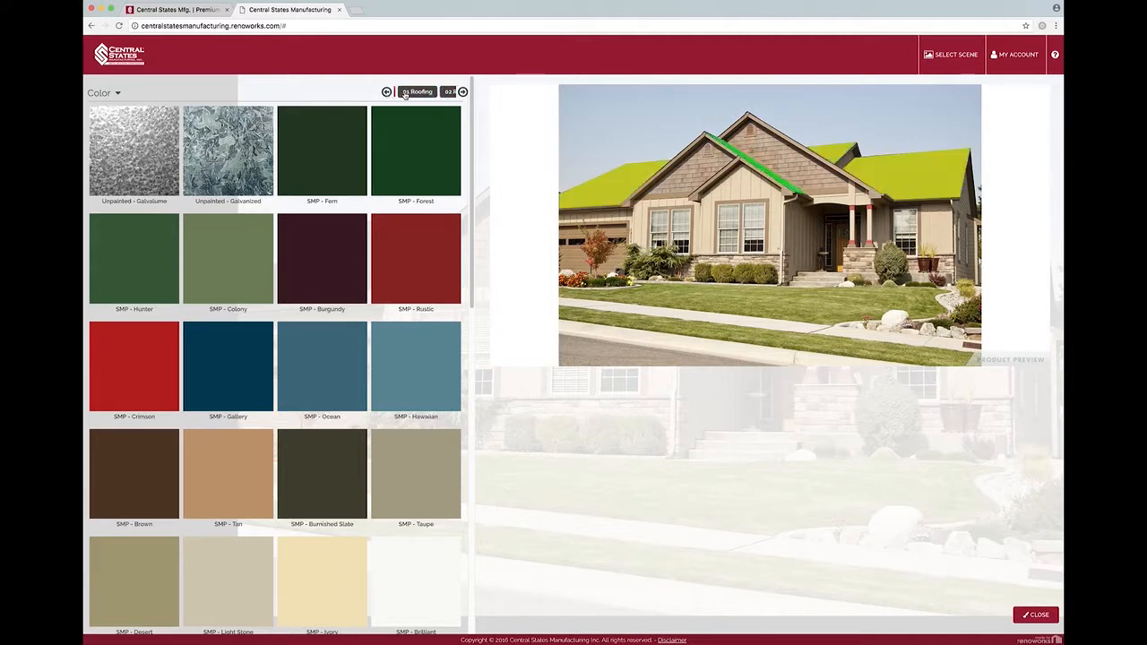
click(358, 284)
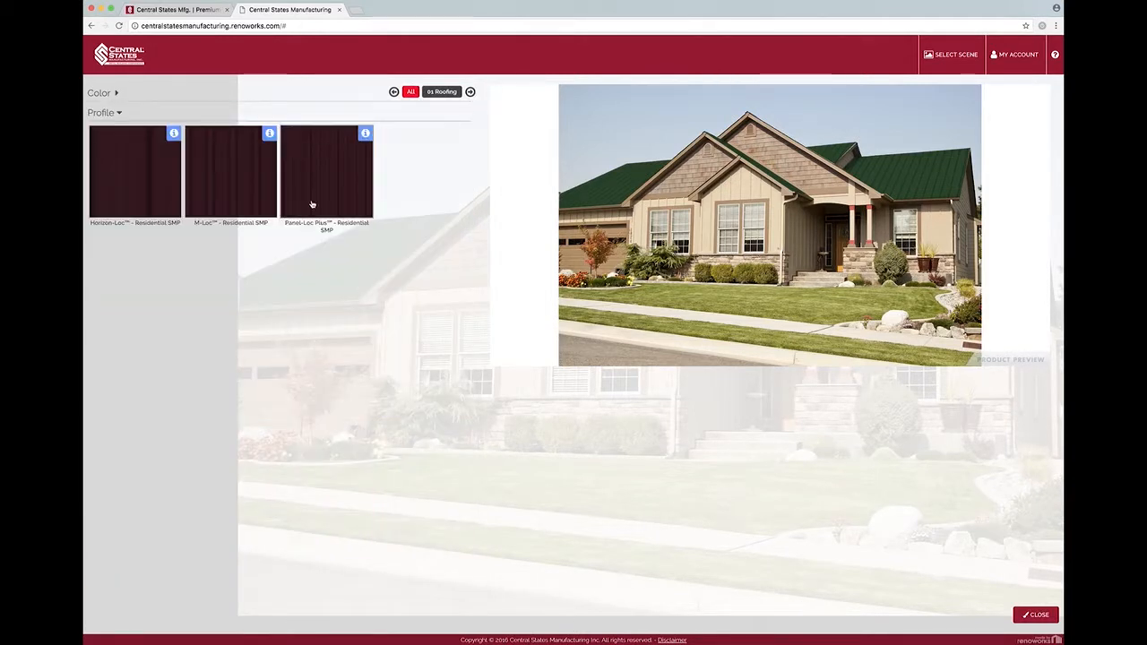
click(328, 195)
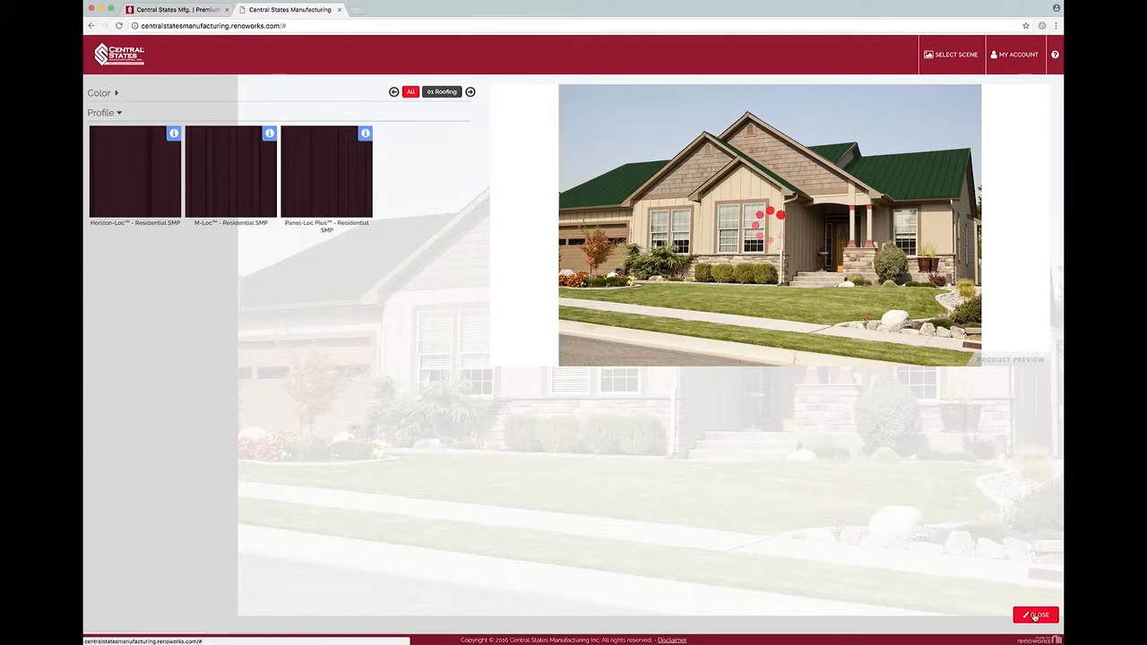
click(1036, 615)
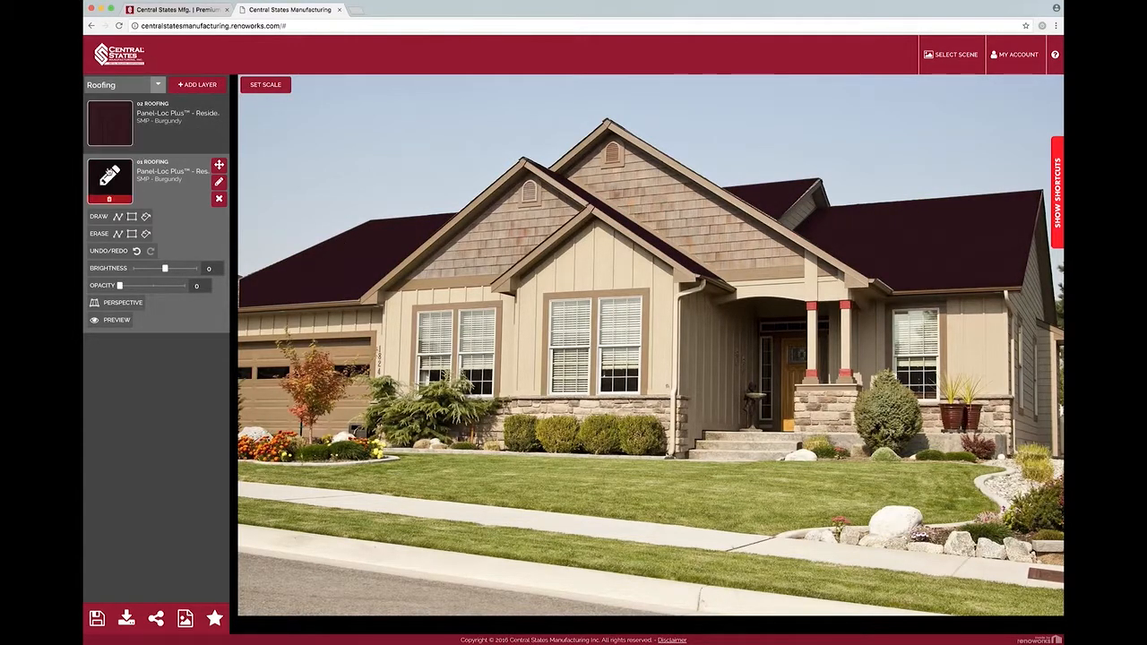
Step: Apply the Horizon-Loc Residential SMP profile in SMP - Burnished Slate to all Roofing layers
click(108, 173)
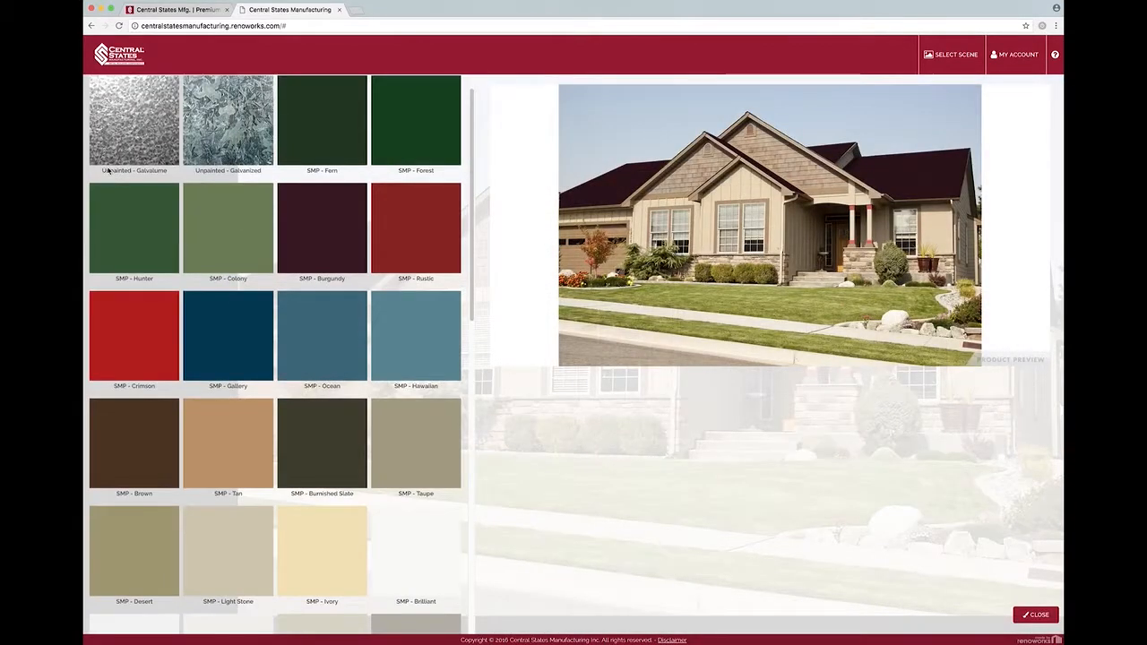
scroll(464, 176, up, 1)
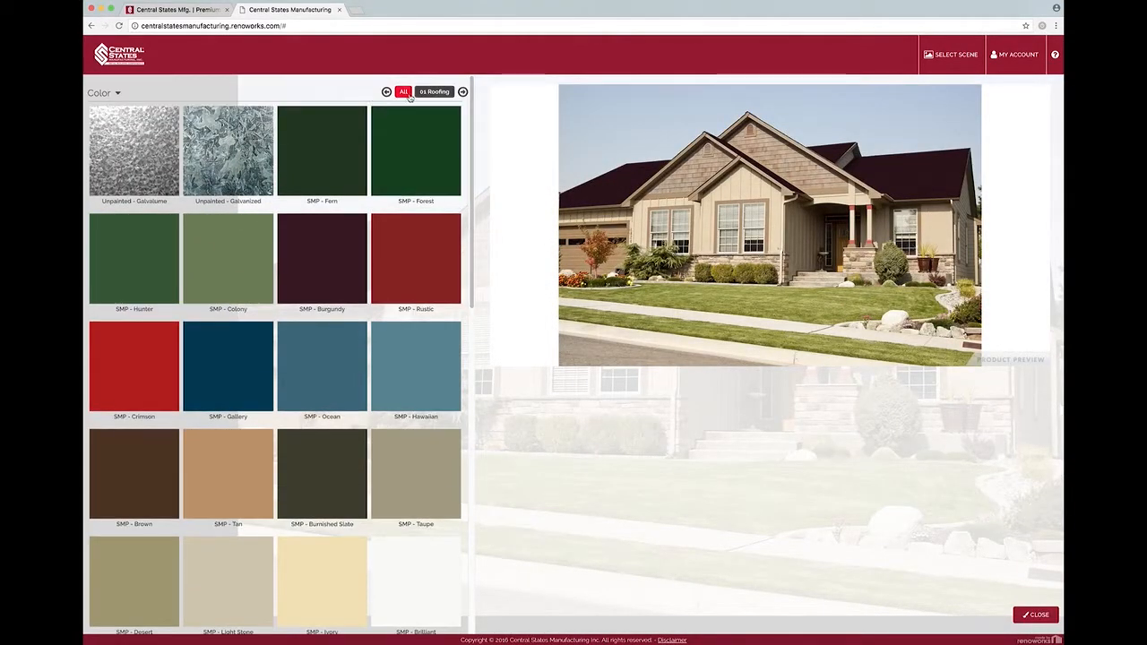
scroll(466, 189, down, 3)
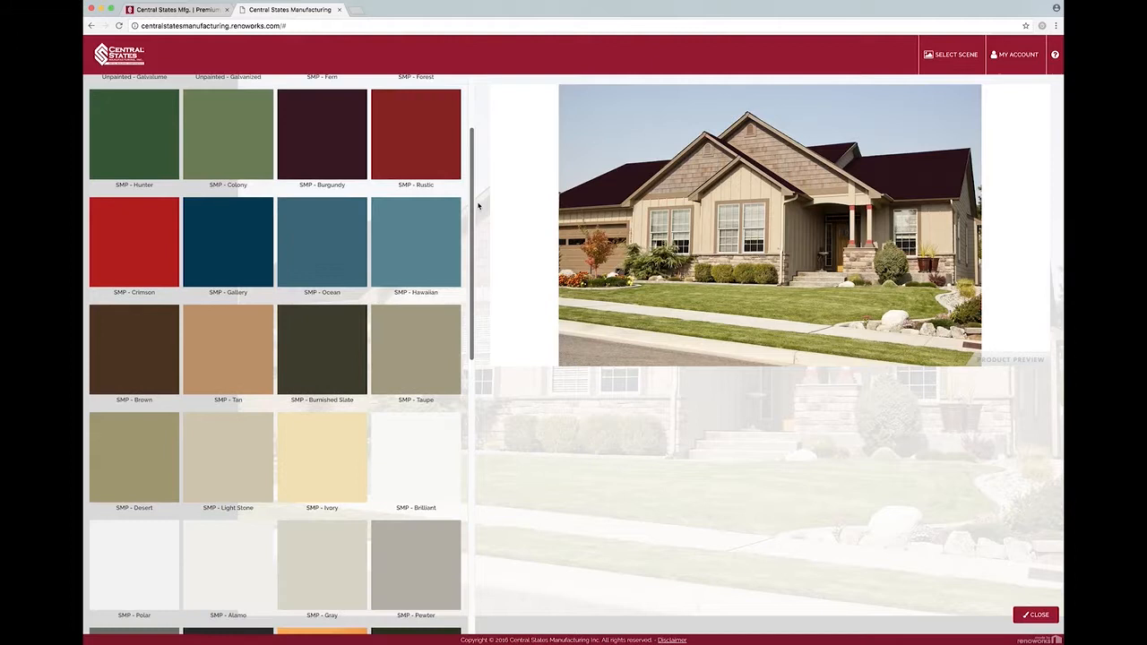
click(335, 360)
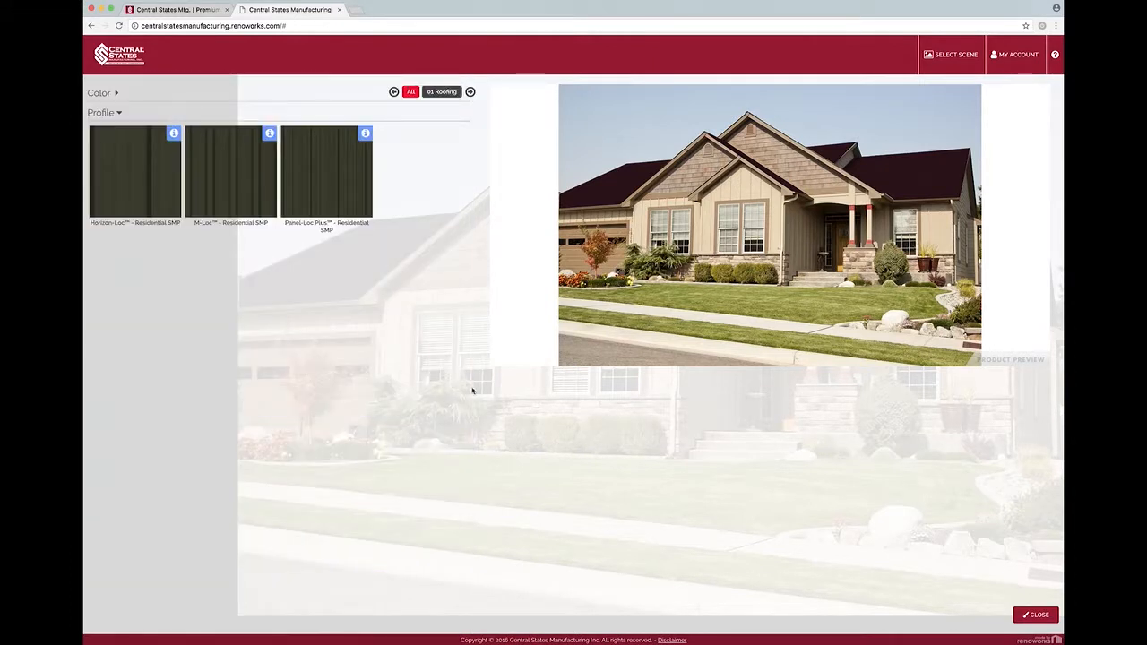
click(168, 174)
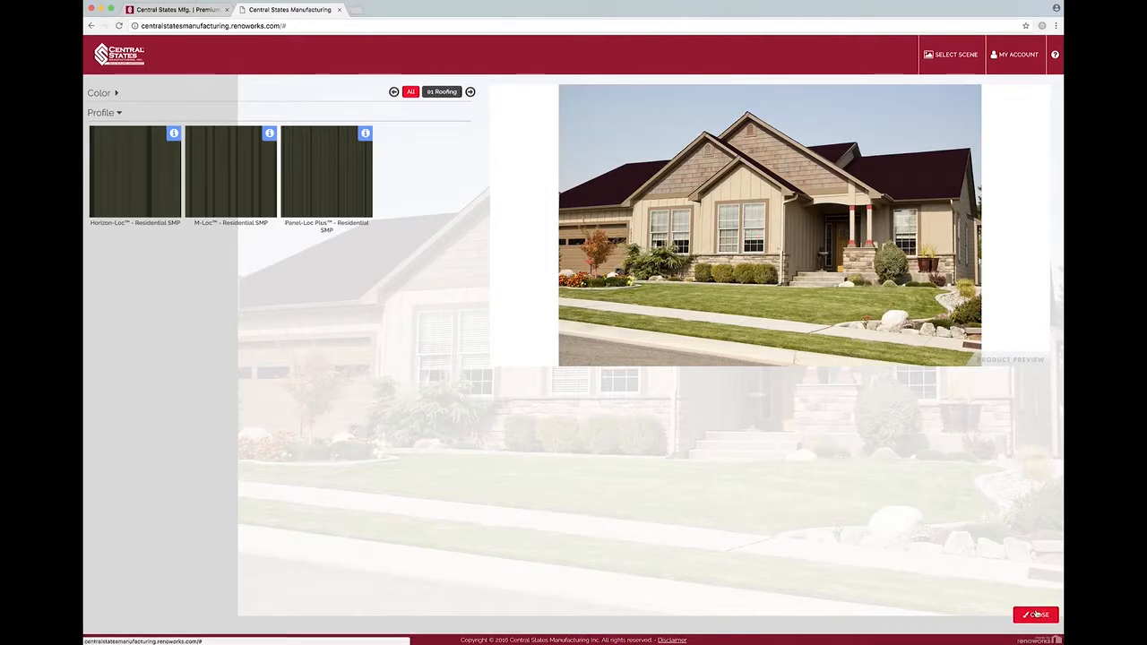
click(1035, 615)
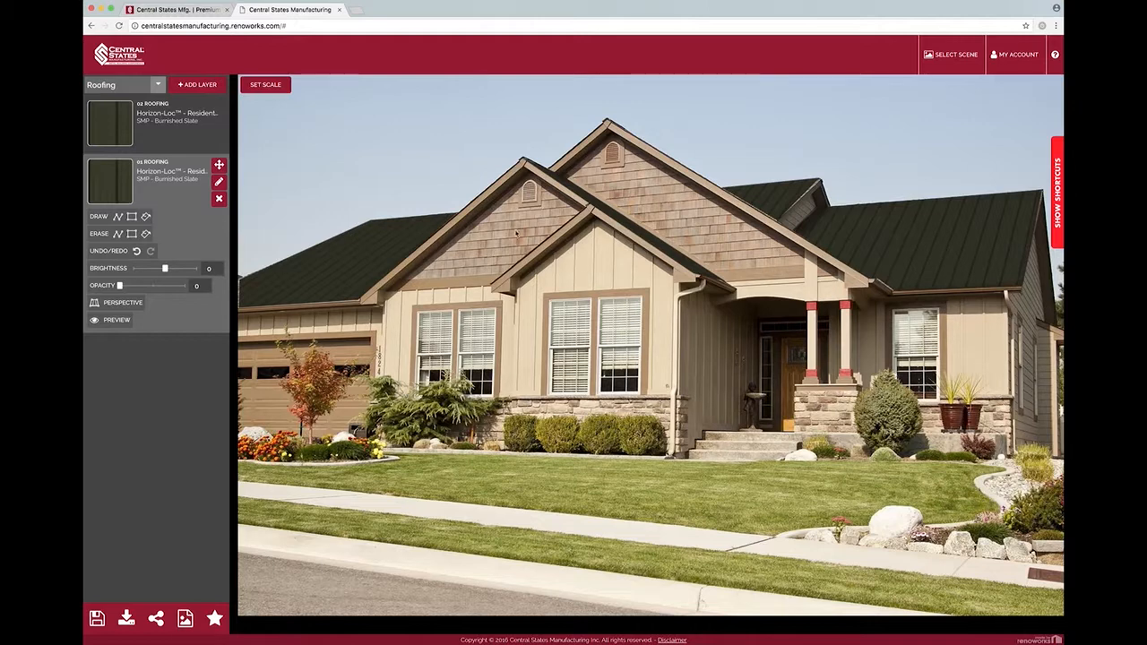
Step: Add a new Trim layer to the house scene
click(158, 85)
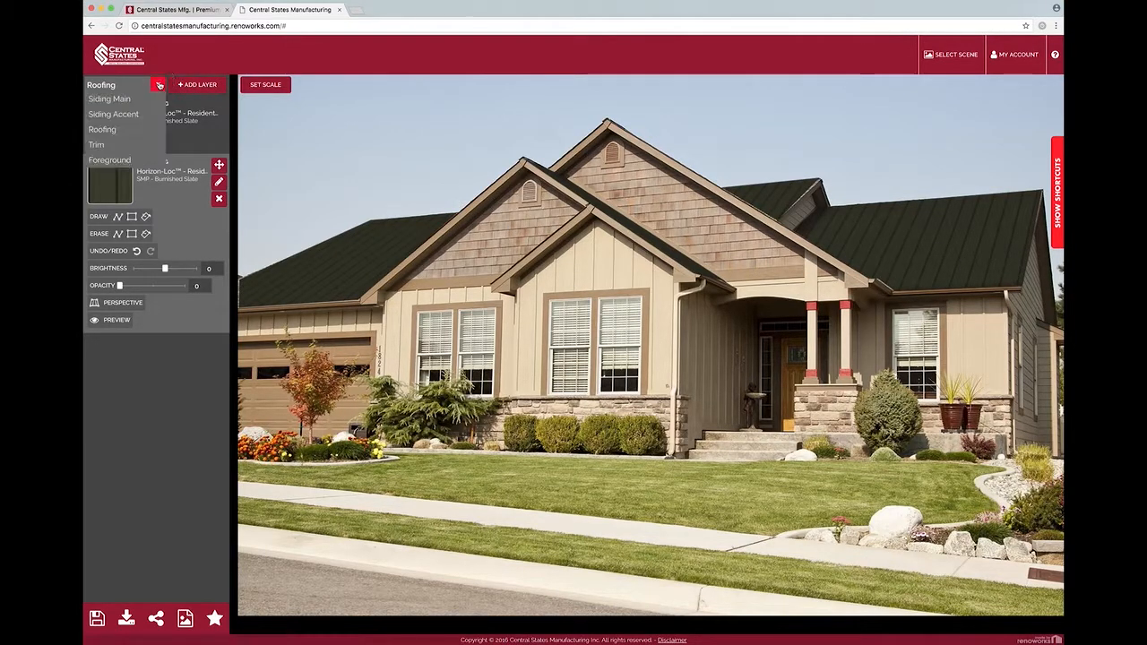
click(108, 145)
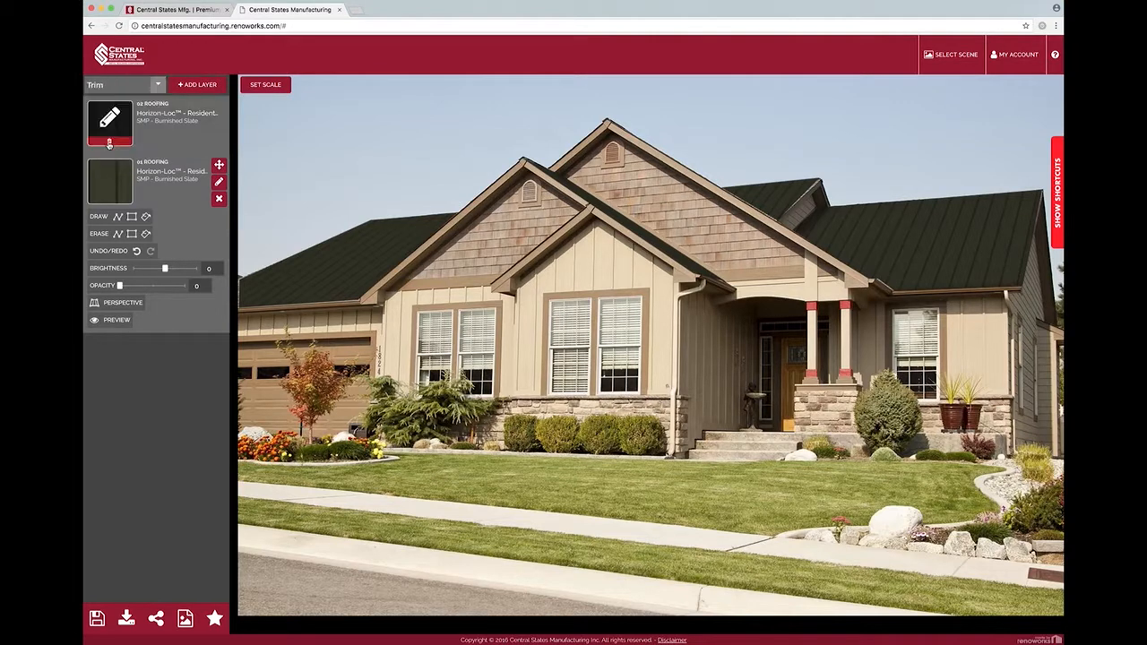
click(195, 85)
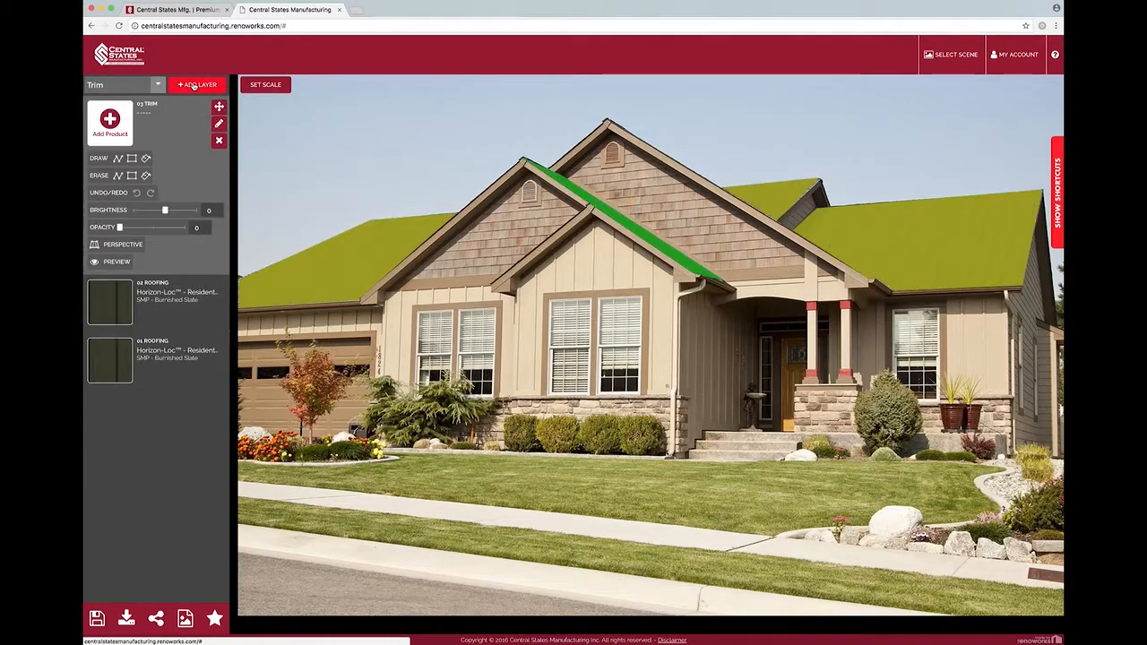
Step: Mask the shingled wall of the smaller gable above the front windows on the 03 Trim layer with a polygon
click(118, 158)
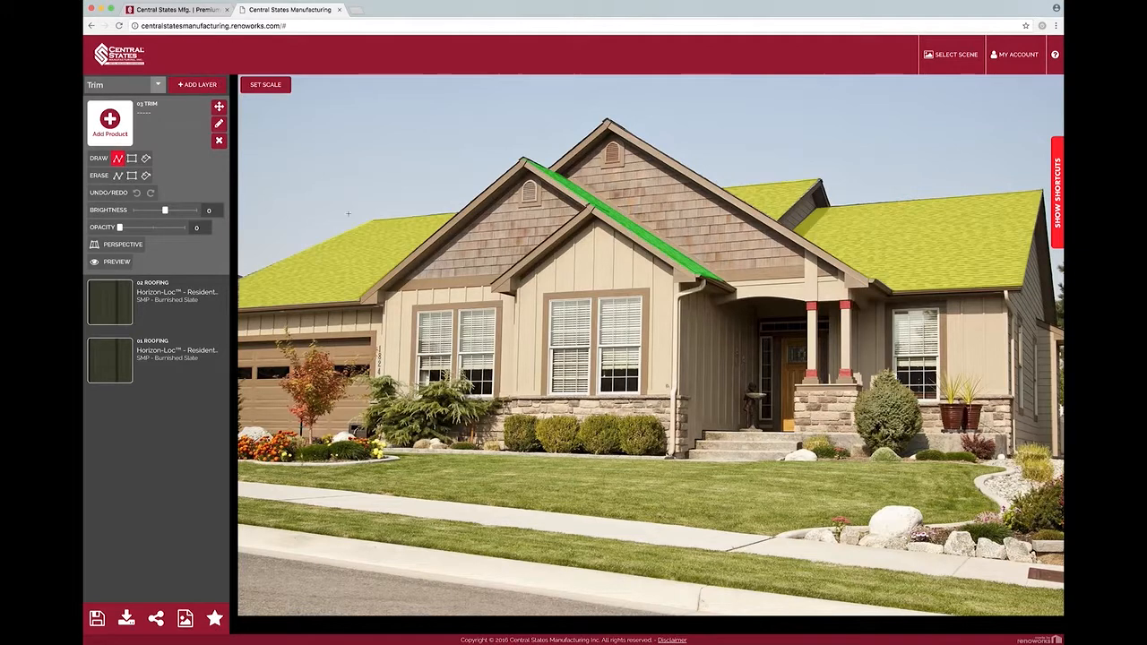
click(403, 280)
click(527, 170)
click(583, 208)
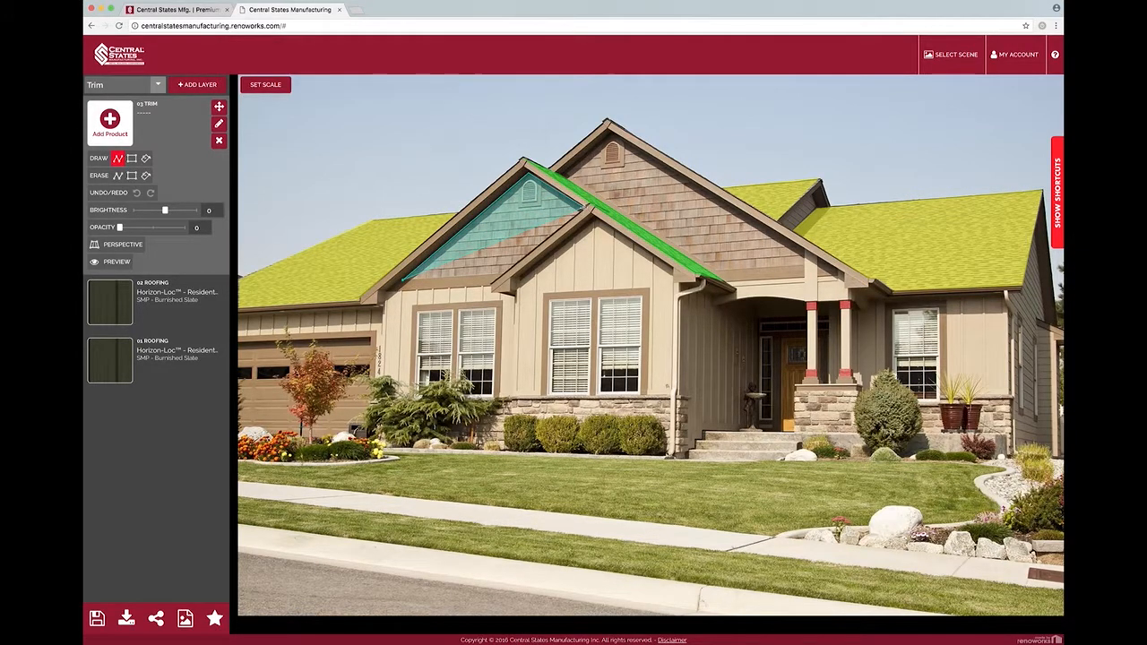
click(505, 271)
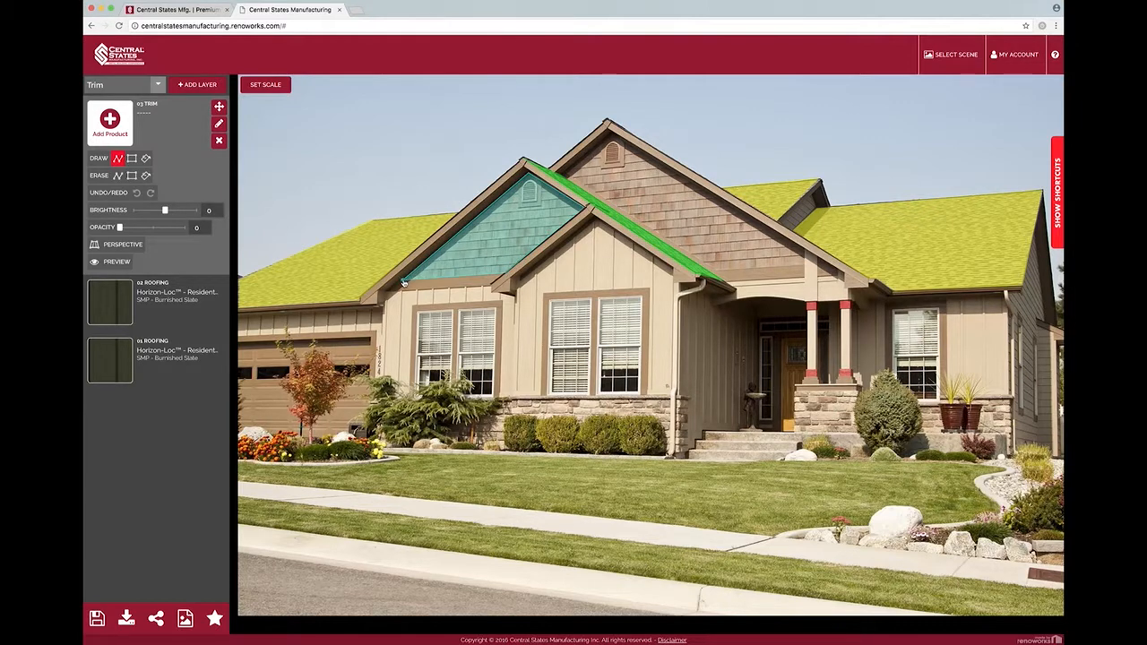
Step: Mask the shingled wall of the taller rear gable with a polygon on the same Trim layer
click(568, 176)
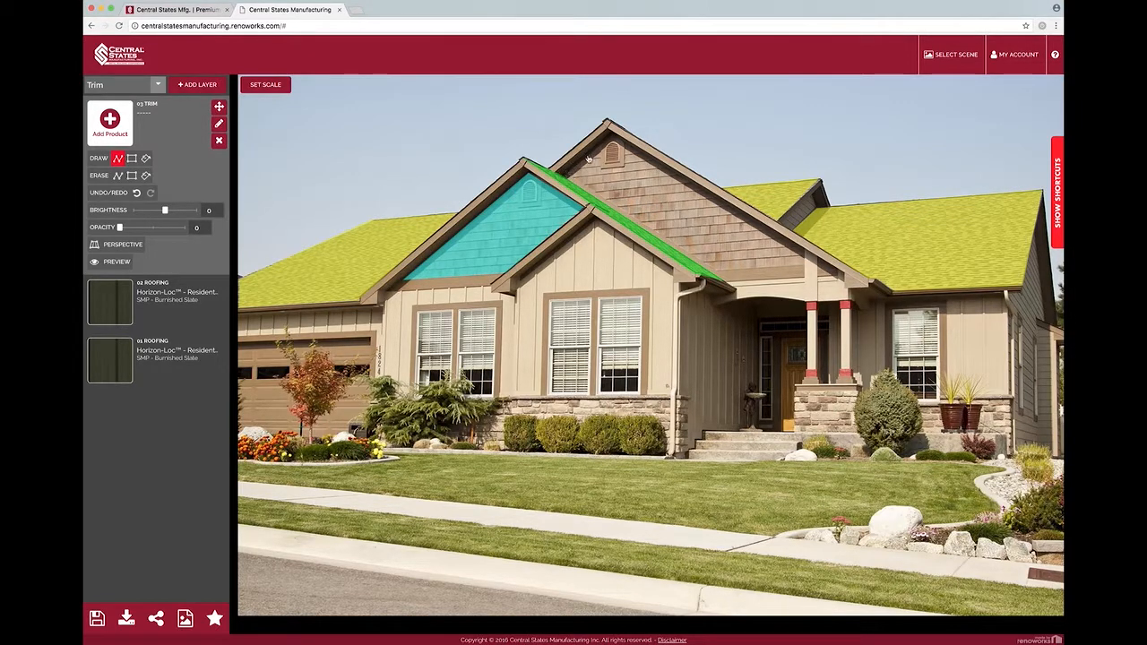
click(615, 136)
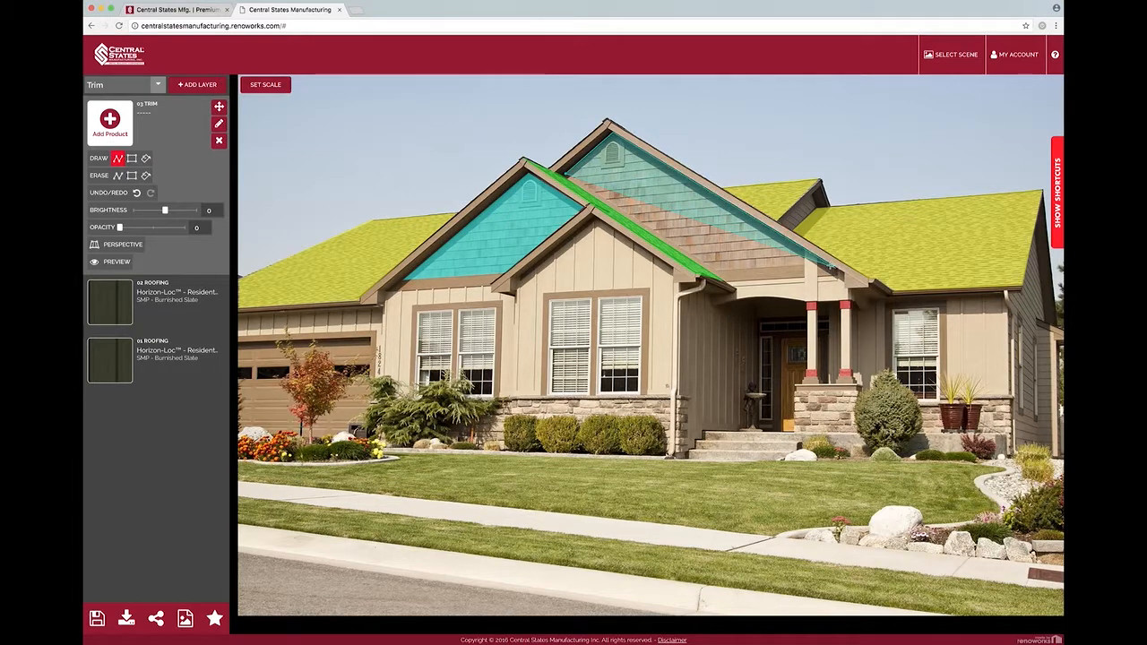
click(821, 263)
click(565, 177)
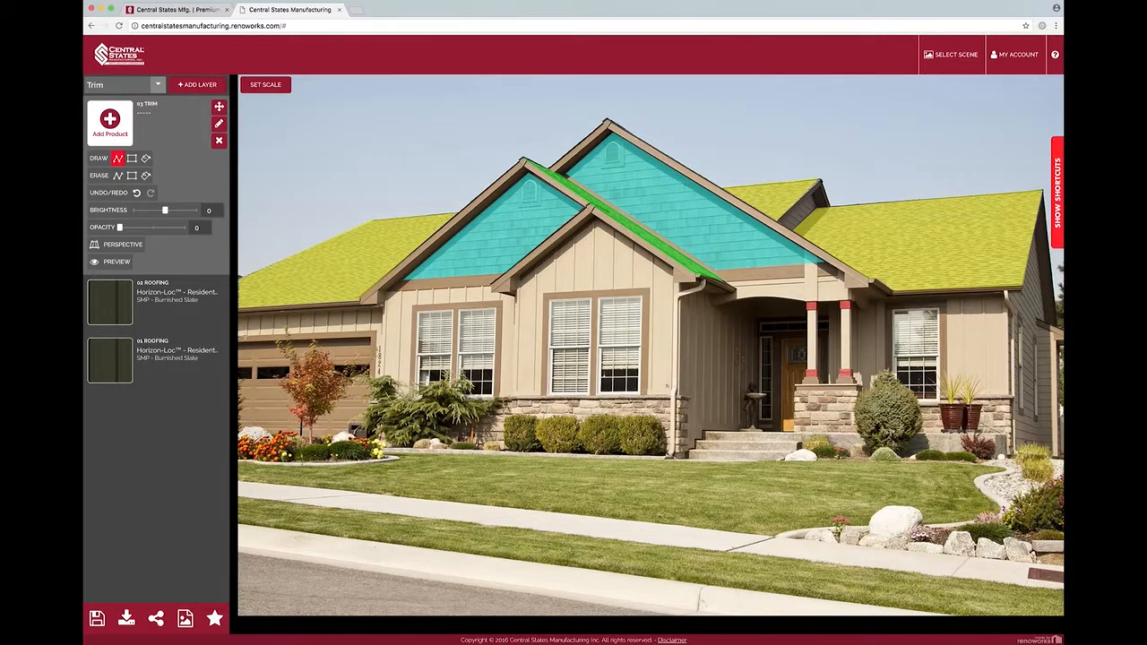
Step: Outline the garage door with a polygon to include it in the 03 Trim mask
click(376, 331)
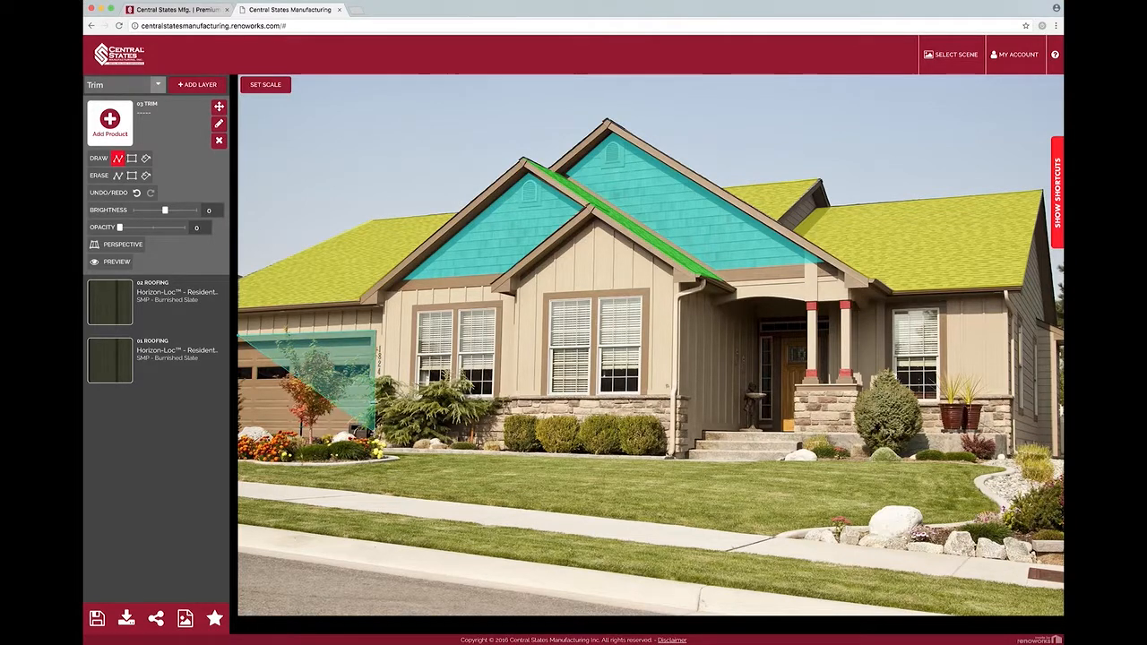
click(371, 441)
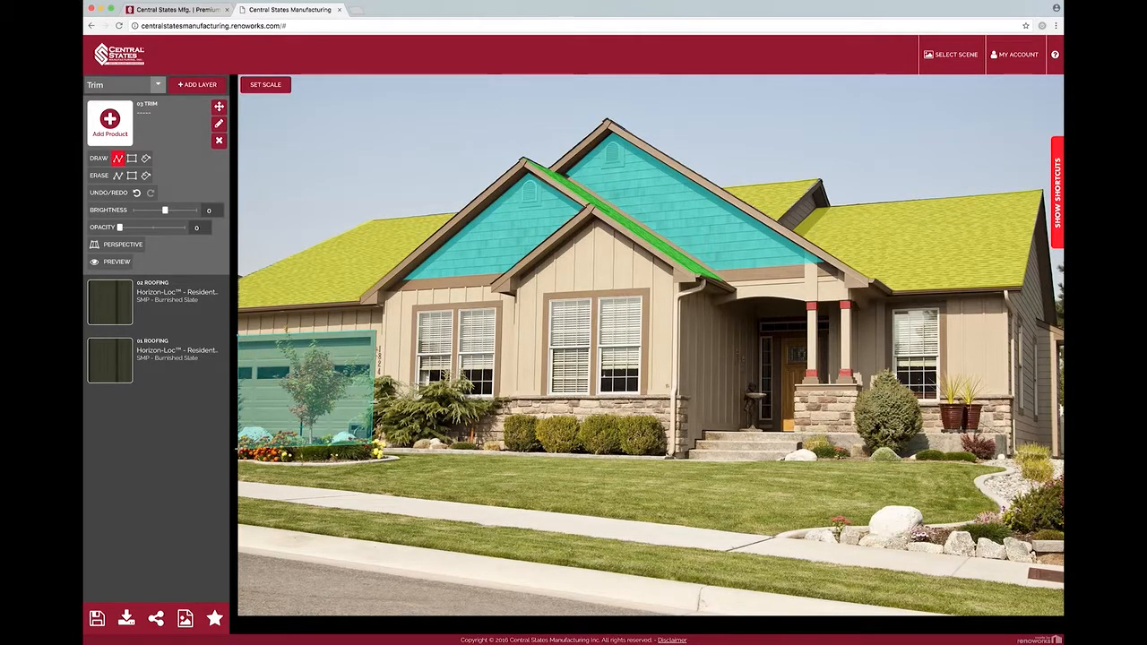
click(238, 447)
Step: Apply the SMP - Ocean color to the masked trim areas and return to the scene
click(114, 130)
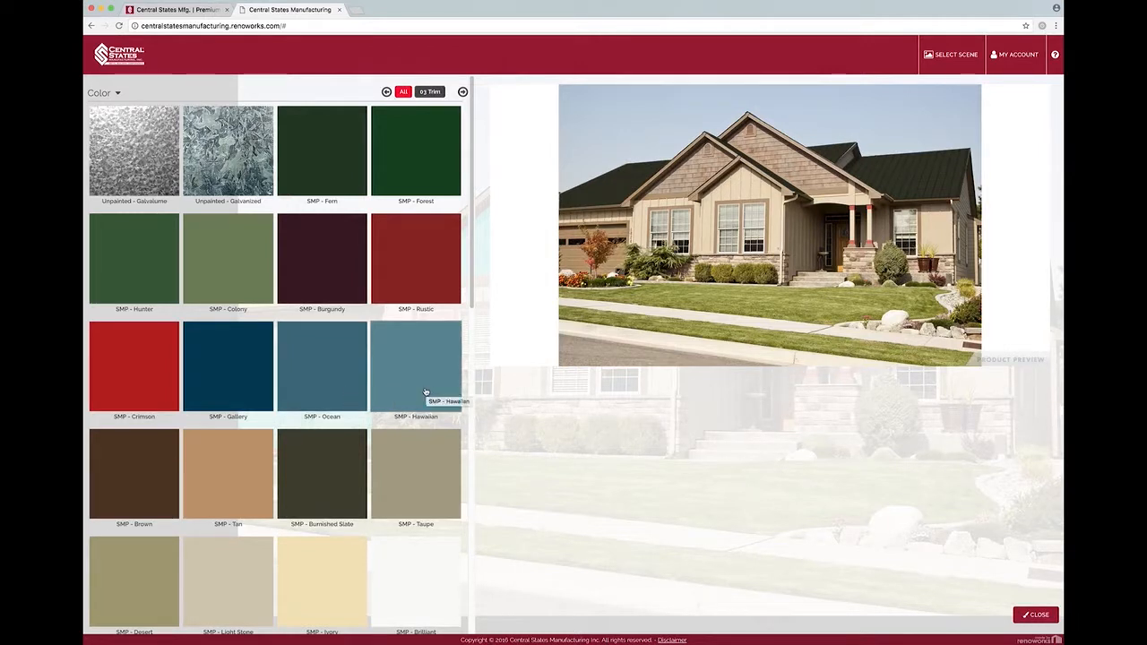
click(344, 381)
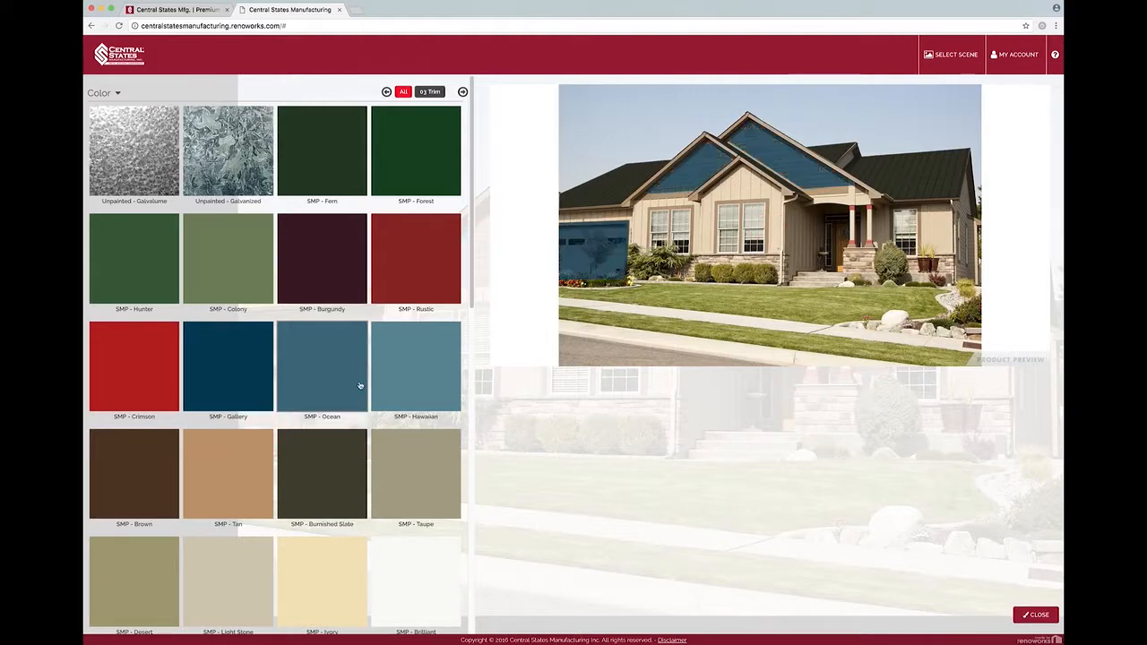
click(1031, 614)
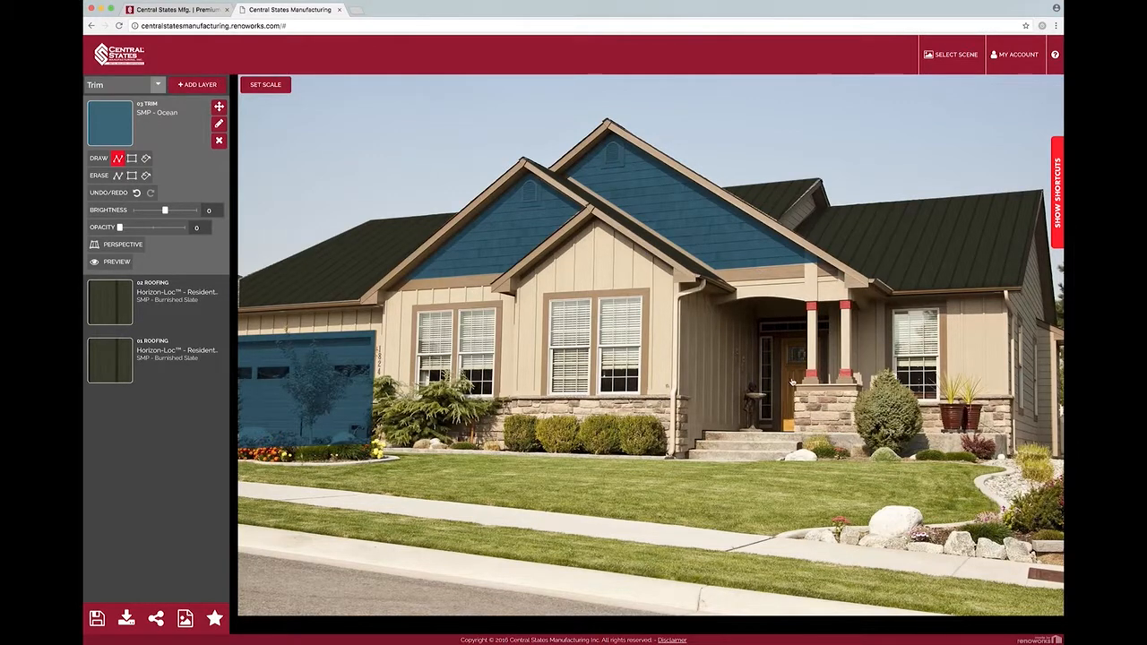
Step: Add another Trim layer and mask the front door with a rectangle
click(192, 85)
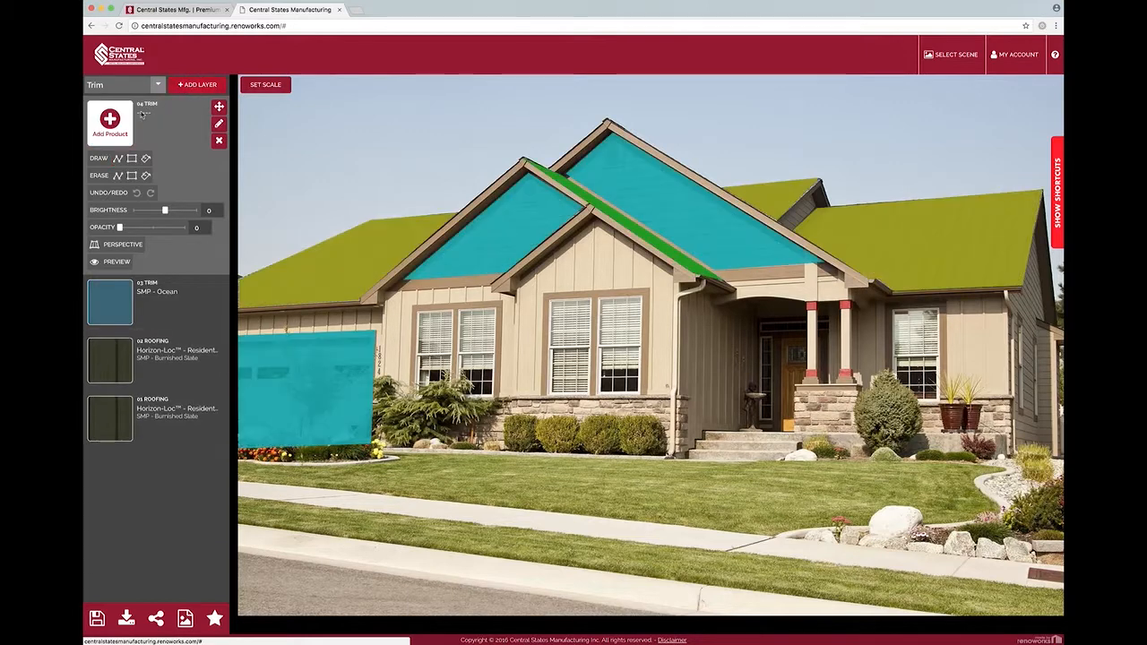
click(132, 159)
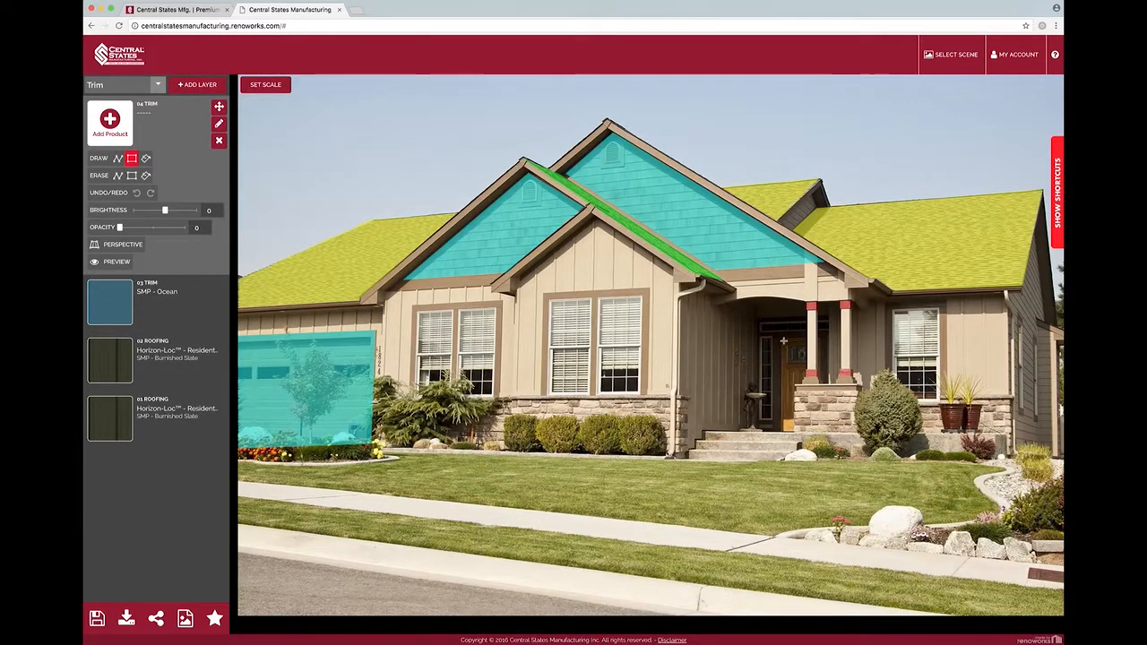
drag(782, 338, 826, 435)
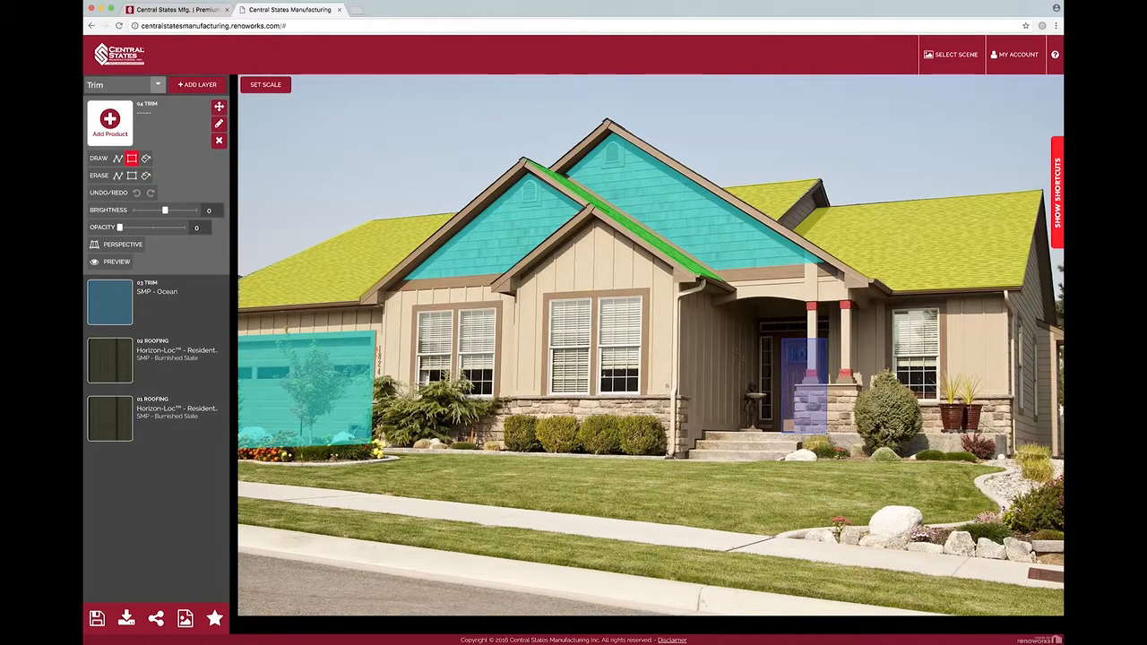
drag(826, 434, 827, 434)
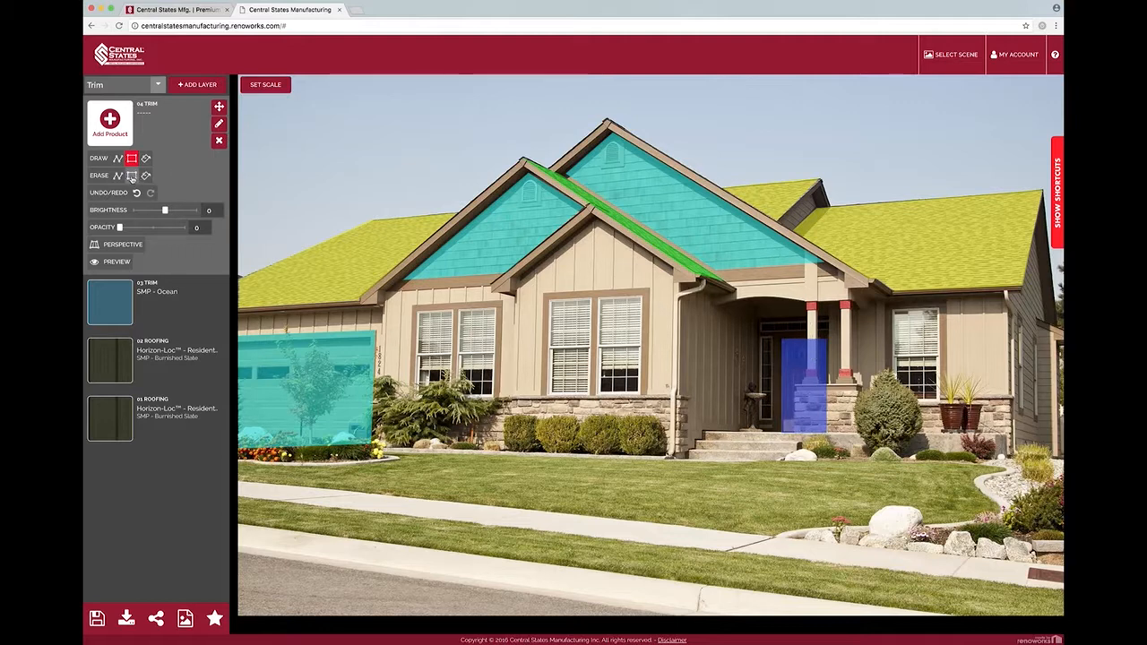
Step: Erase the door mask where it covers the stone pillar base, using a polygon
click(117, 176)
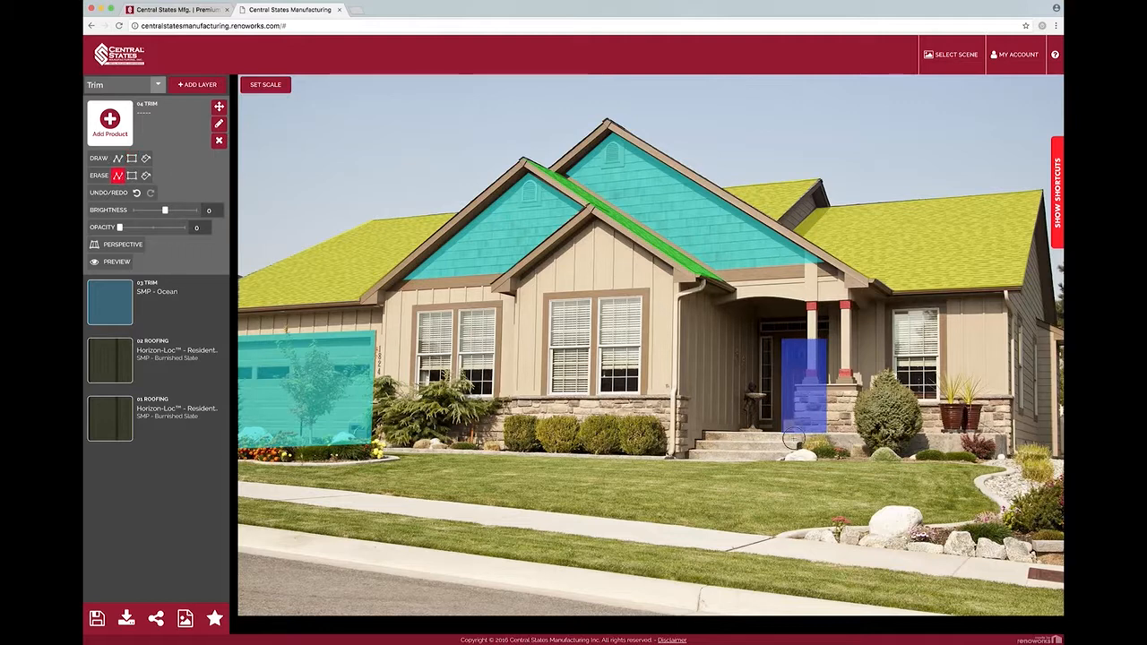
click(795, 437)
click(795, 385)
click(834, 386)
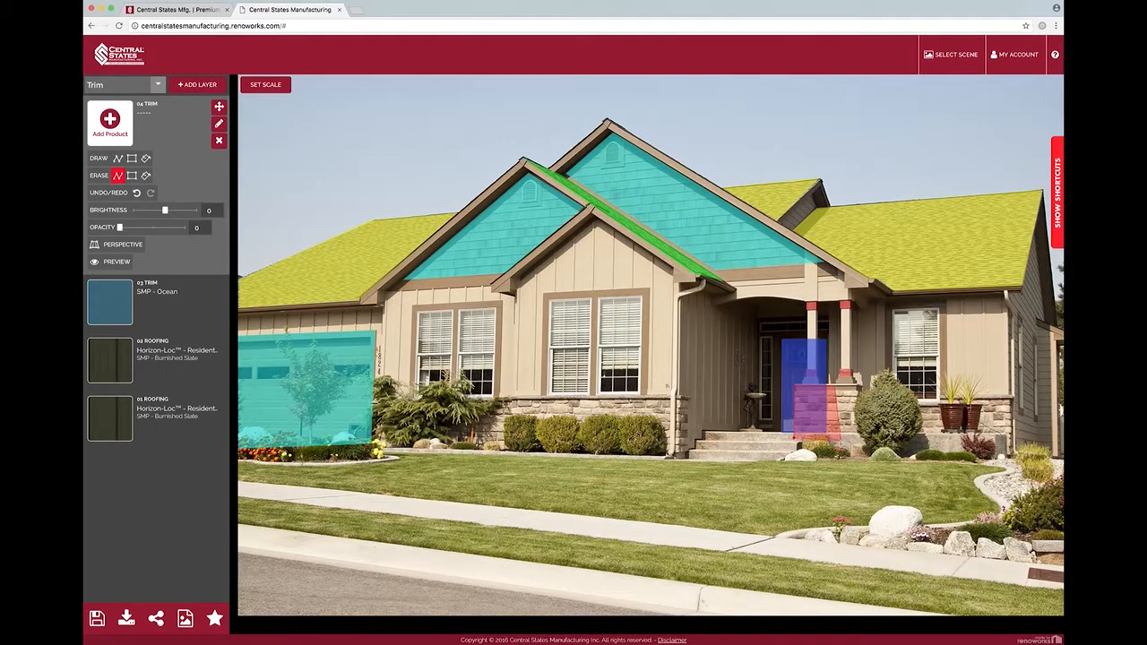
click(794, 439)
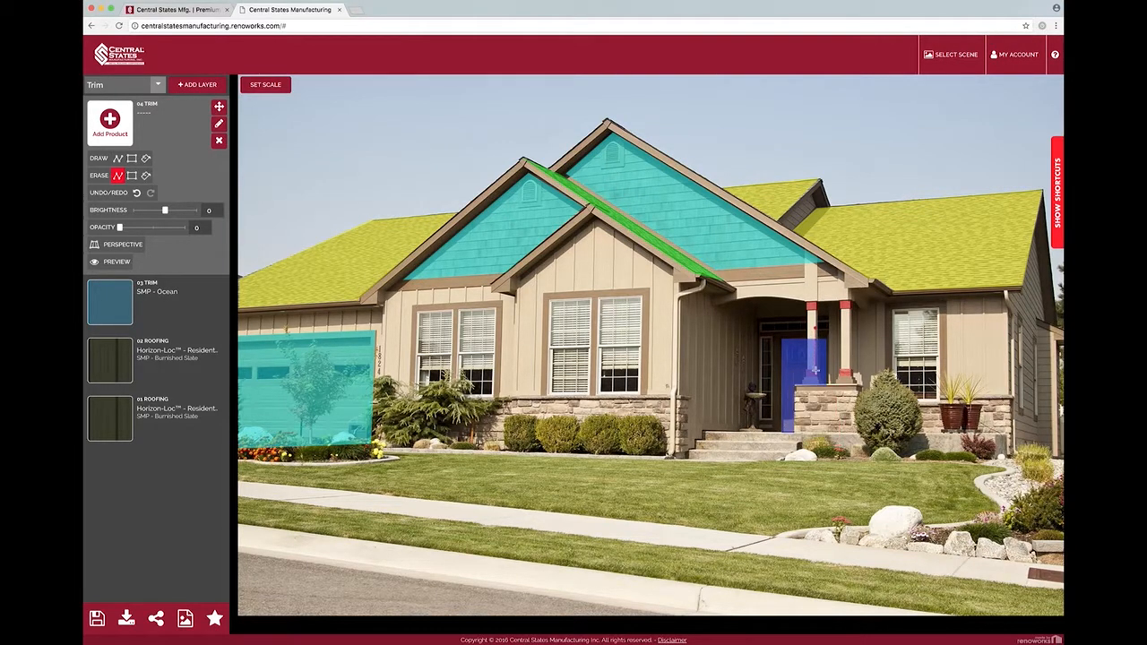
Step: Erase the door mask where it overlaps the porch column above the stone base
click(818, 384)
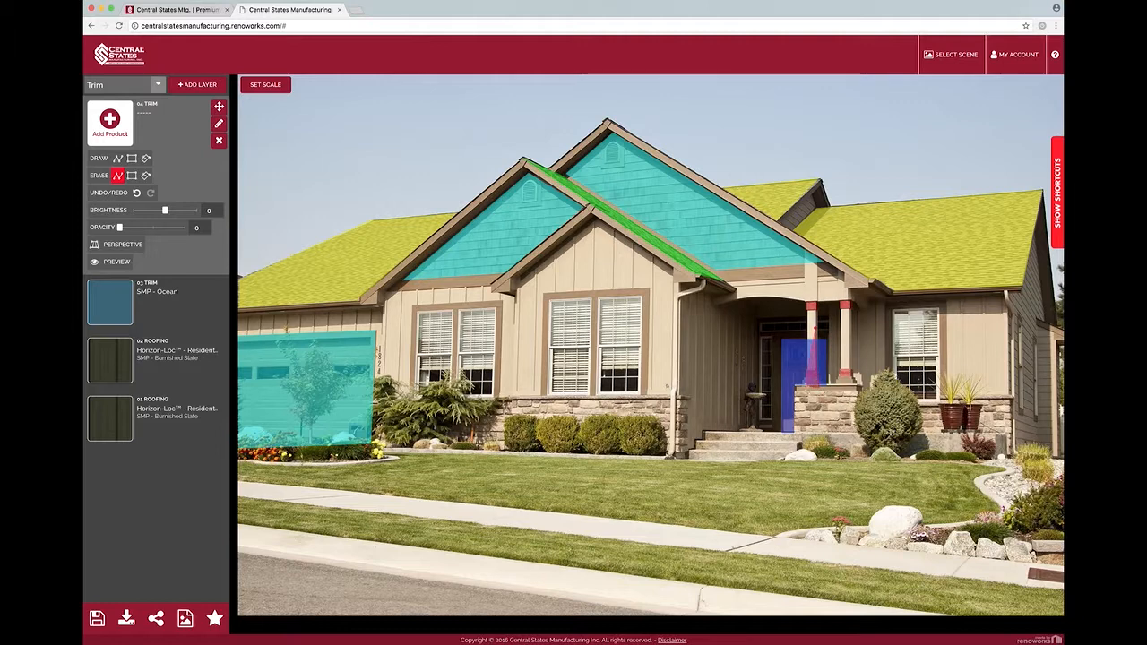
click(804, 379)
click(816, 331)
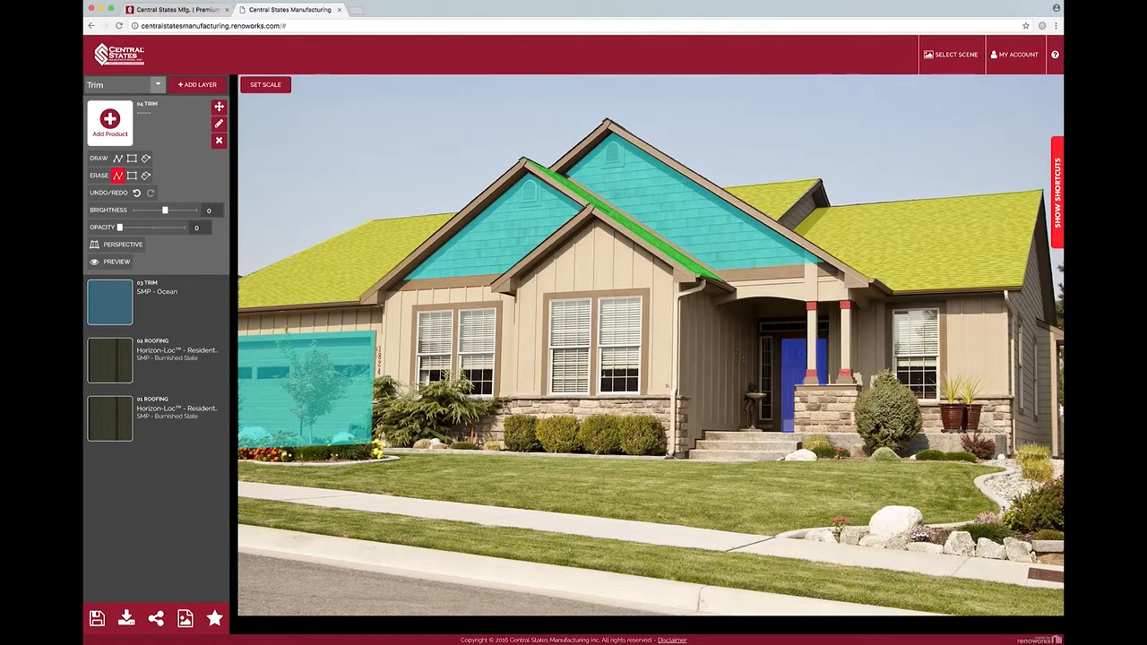
Step: Apply the SMP - Gallery color to all Trim layers
click(109, 122)
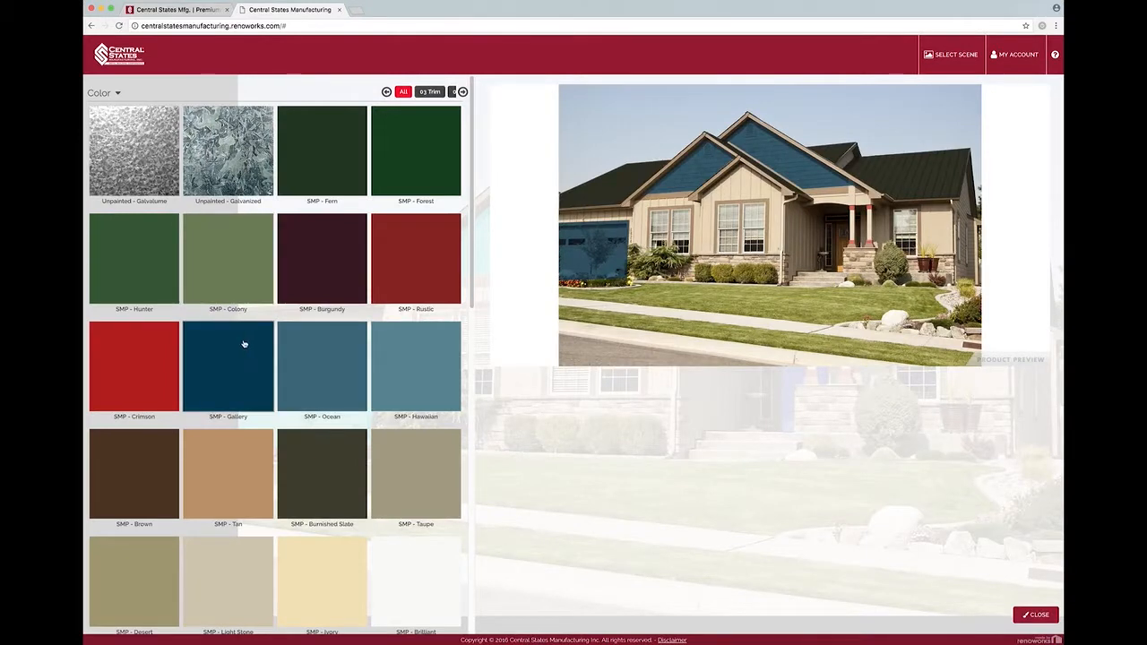
click(242, 344)
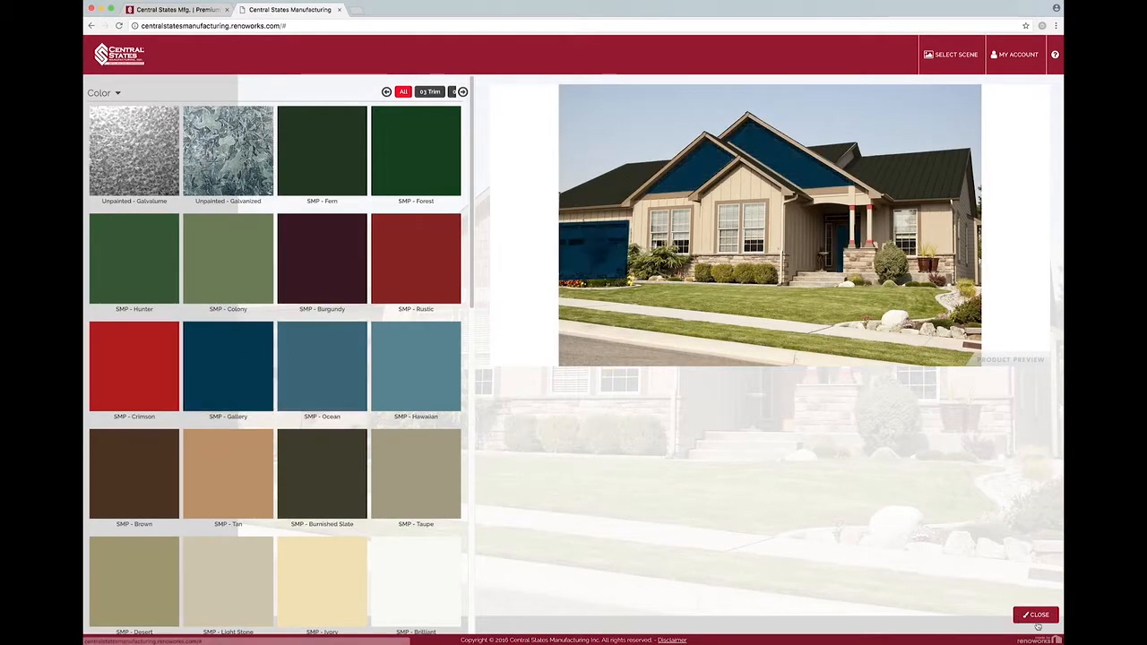
click(1037, 616)
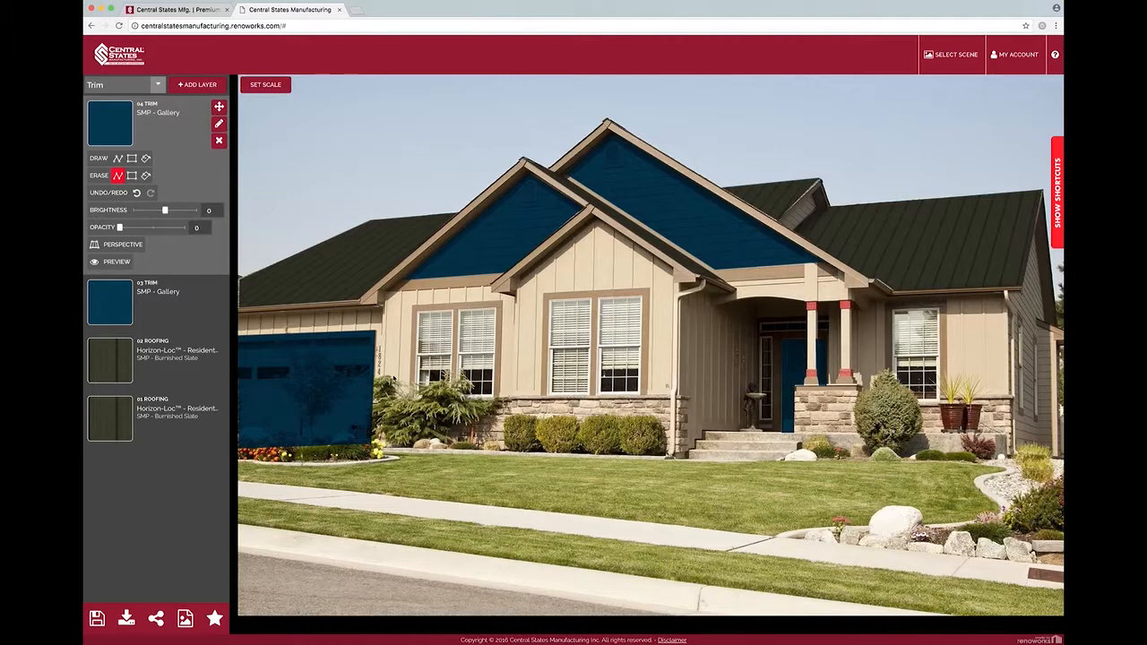
Step: Limit the color selection to the 04 Trim layer and apply SMP - Gallery to the front door
click(119, 121)
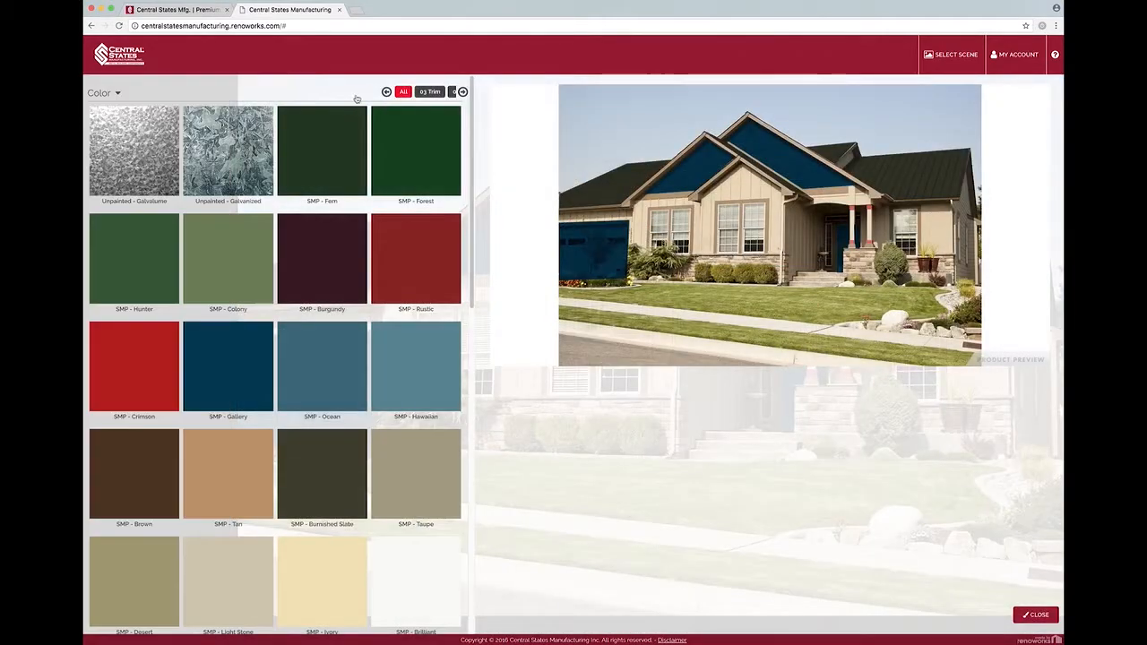
click(462, 92)
click(444, 91)
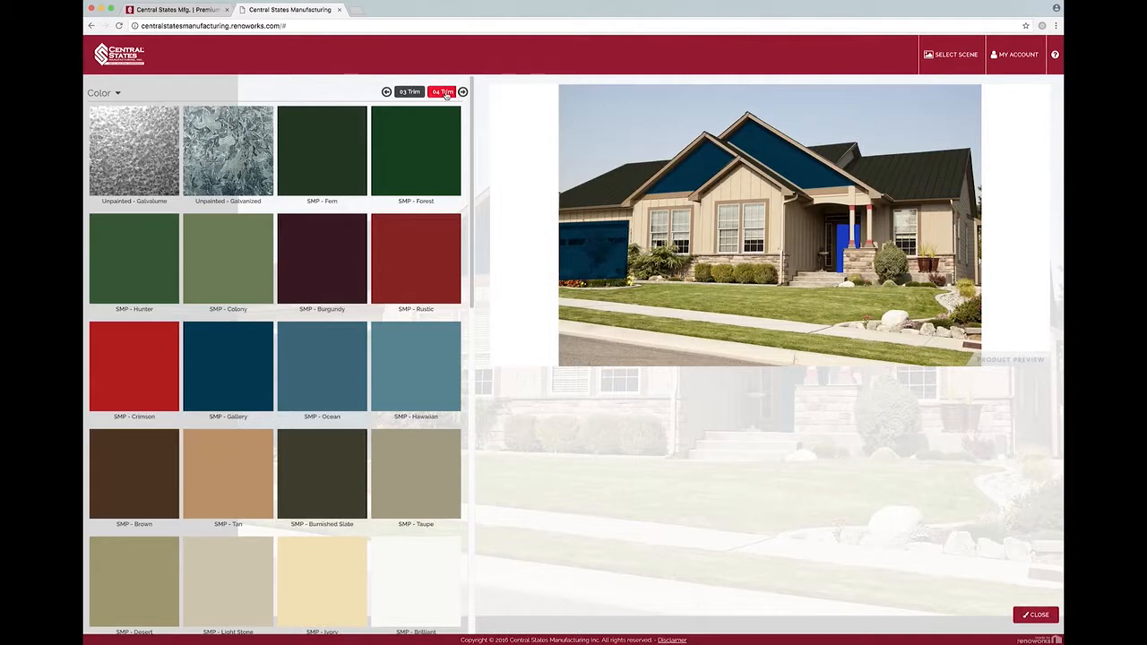
click(440, 91)
click(260, 368)
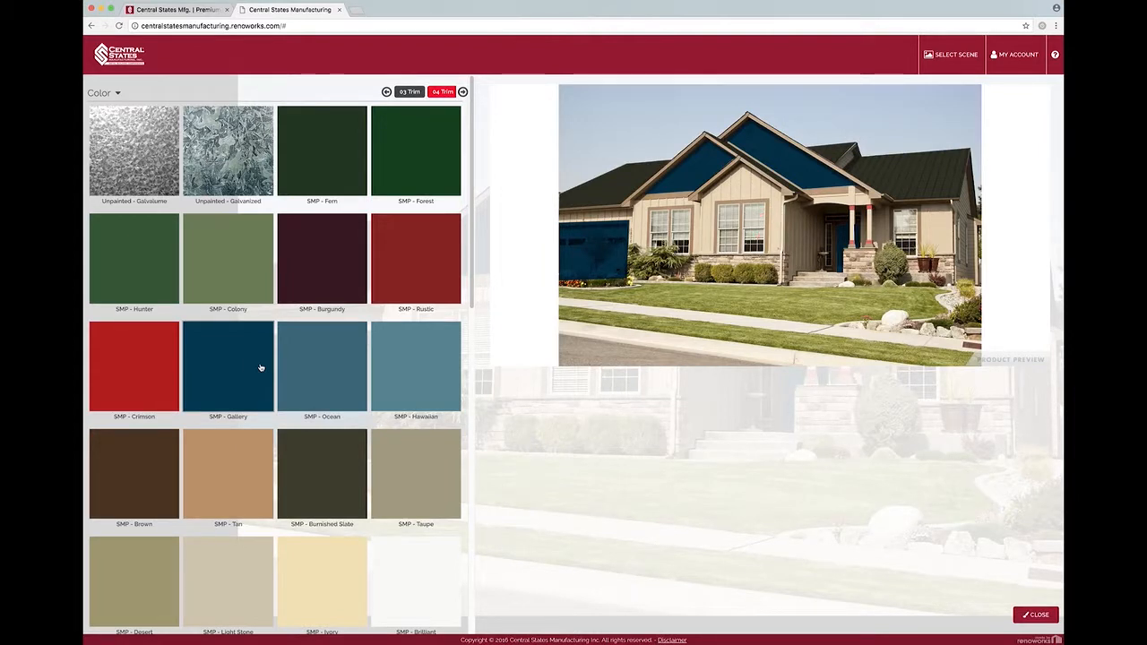
click(1037, 615)
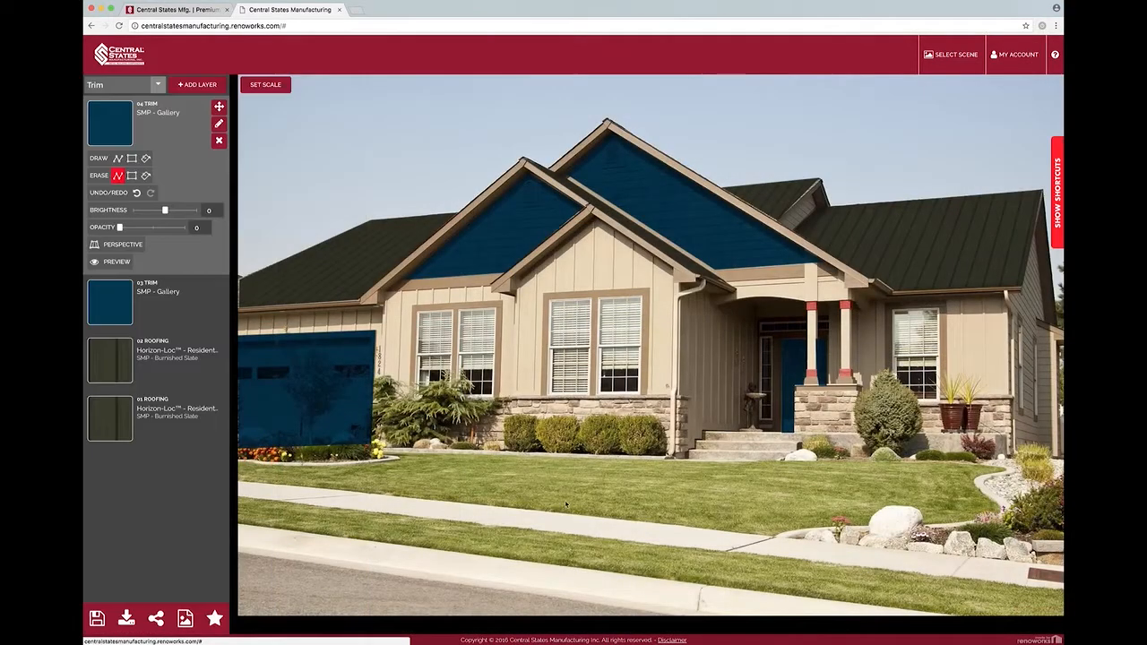
Step: Apply SMP - Ocean to only the 03 Trim layer covering the gables and garage door
click(117, 301)
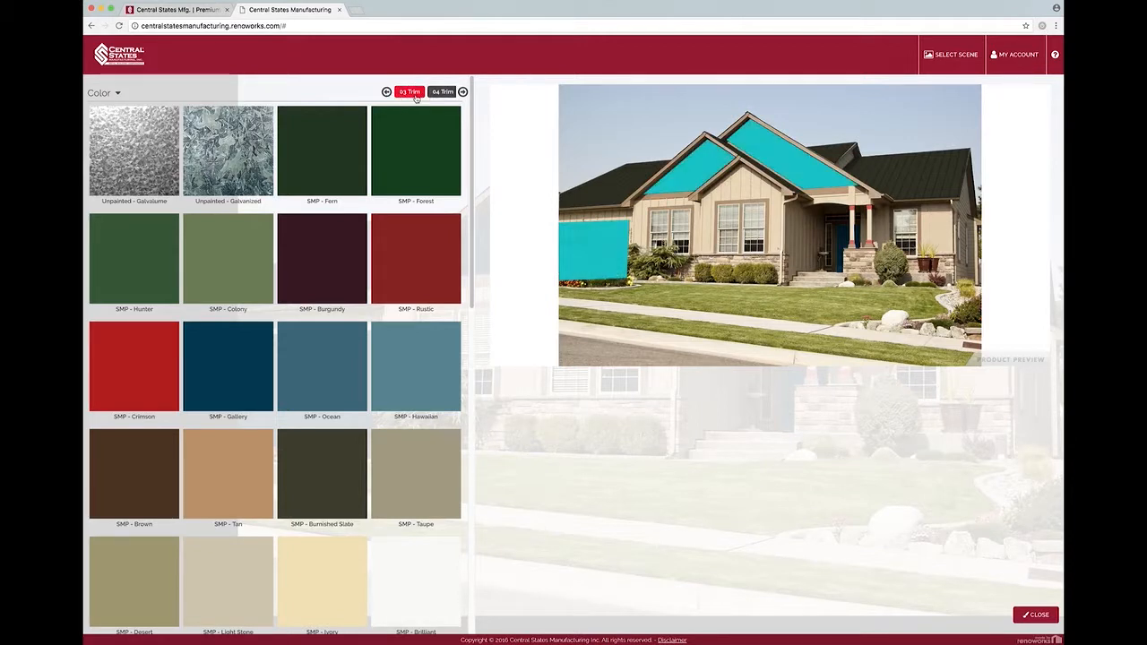
click(331, 380)
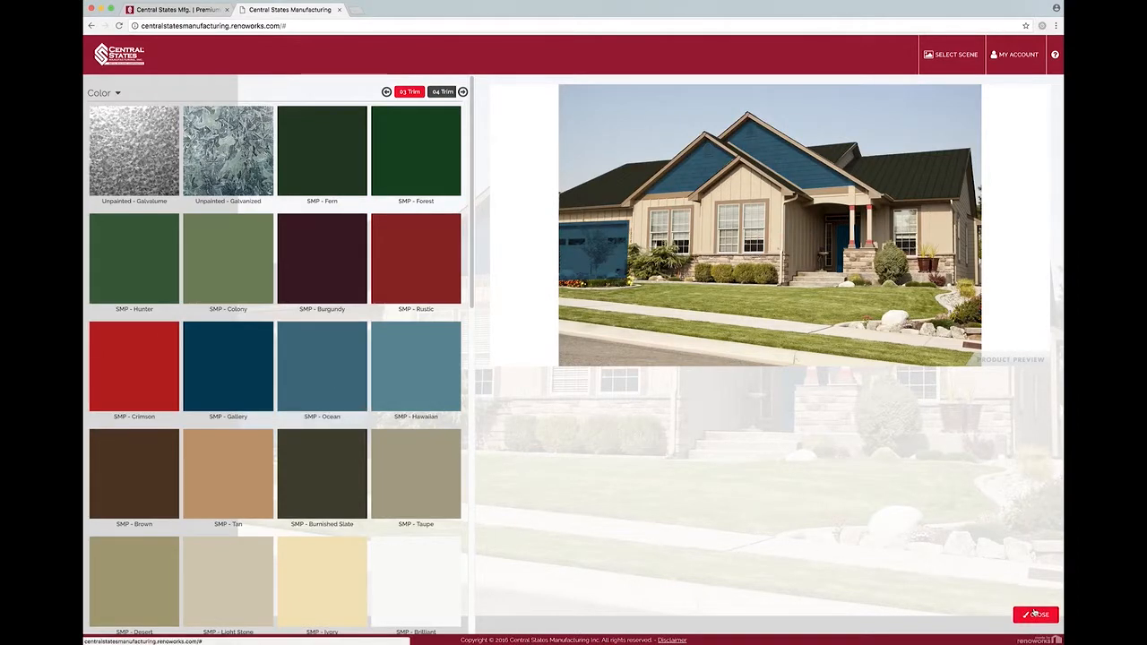
click(1036, 615)
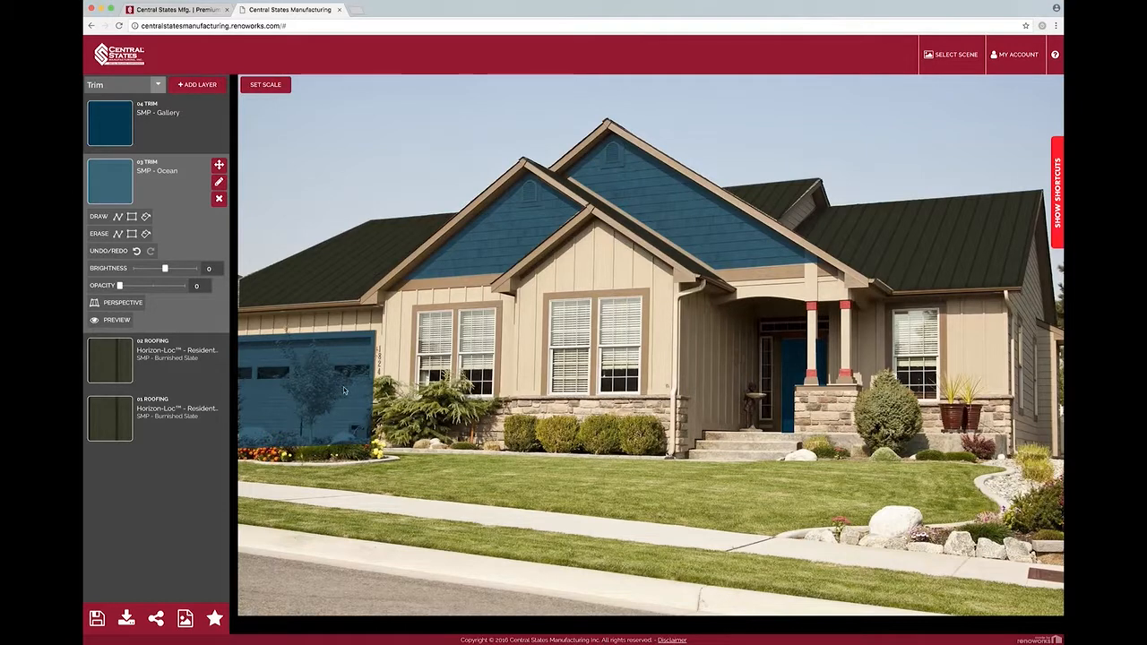
Step: Add a Foreground layer to the house scene
click(156, 84)
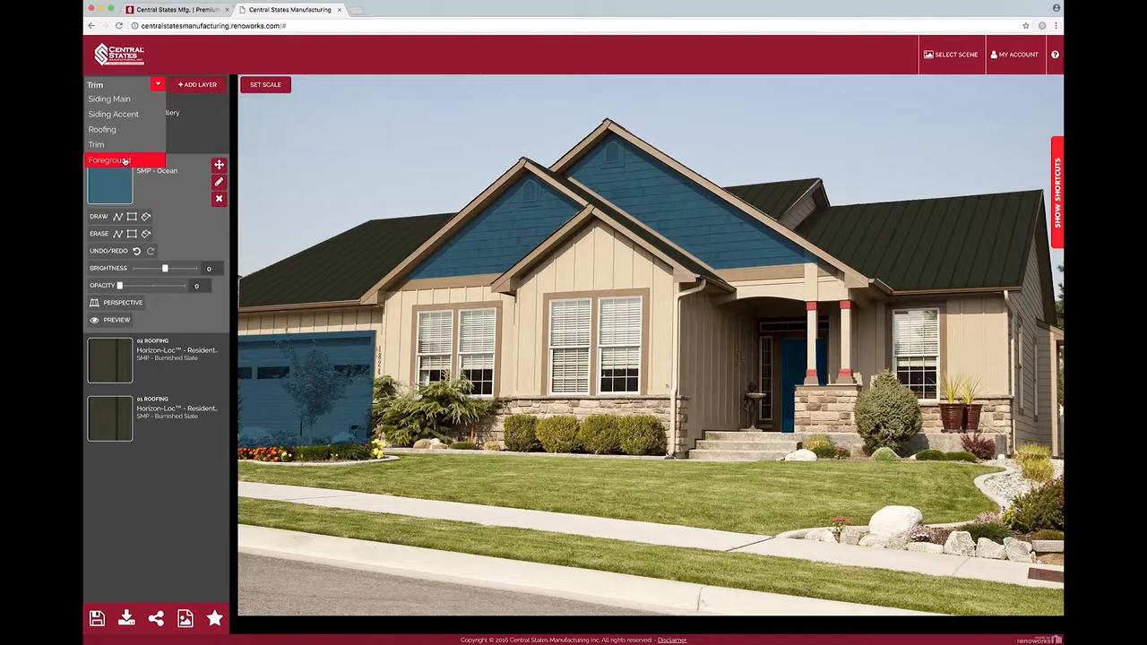
click(125, 161)
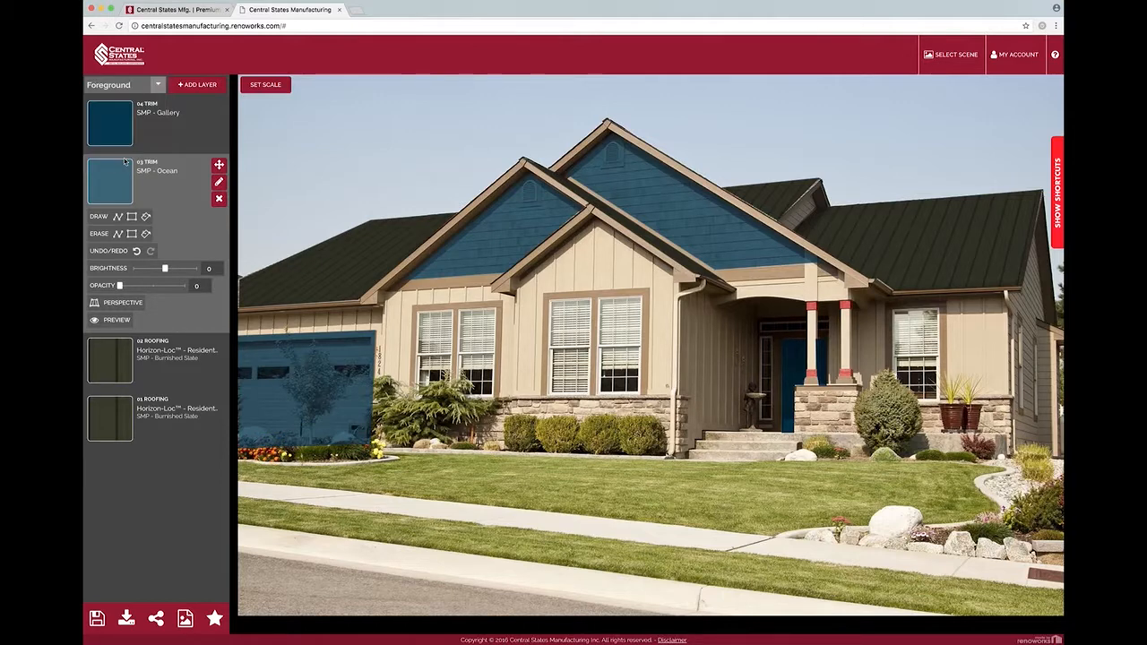
click(189, 86)
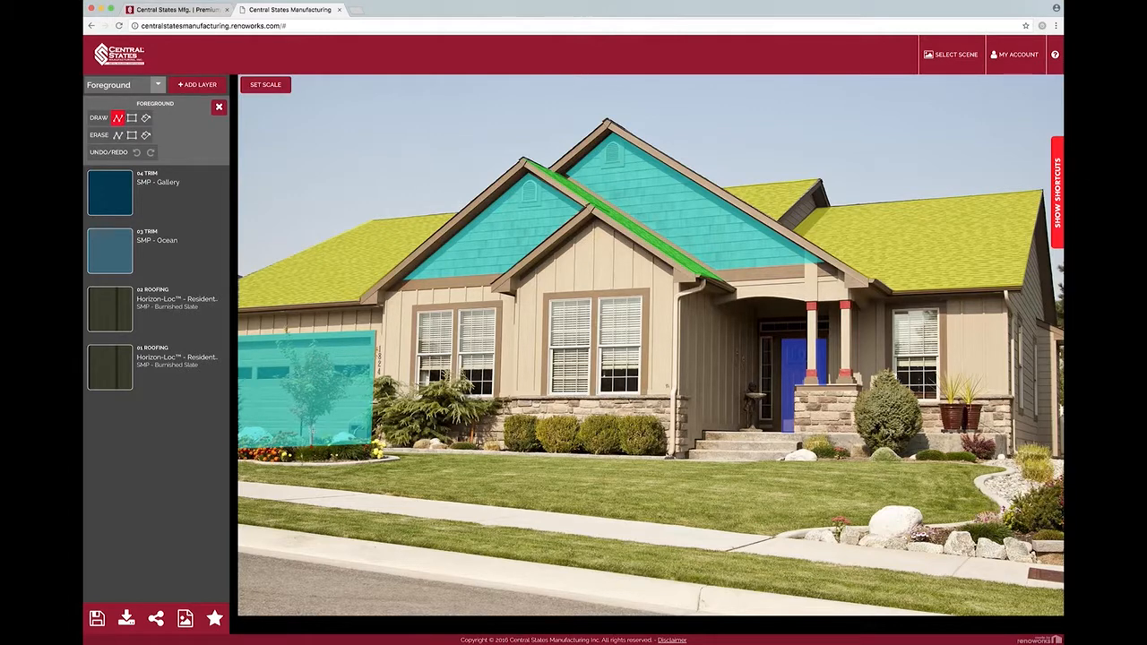
Step: Mask the small tree in front of the garage door on the Foreground layer with a closed polygon
click(313, 443)
mouse_move(349, 371)
mouse_down()
mouse_move(313, 338)
mouse_move(301, 375)
mouse_move(292, 342)
mouse_up()
click(284, 348)
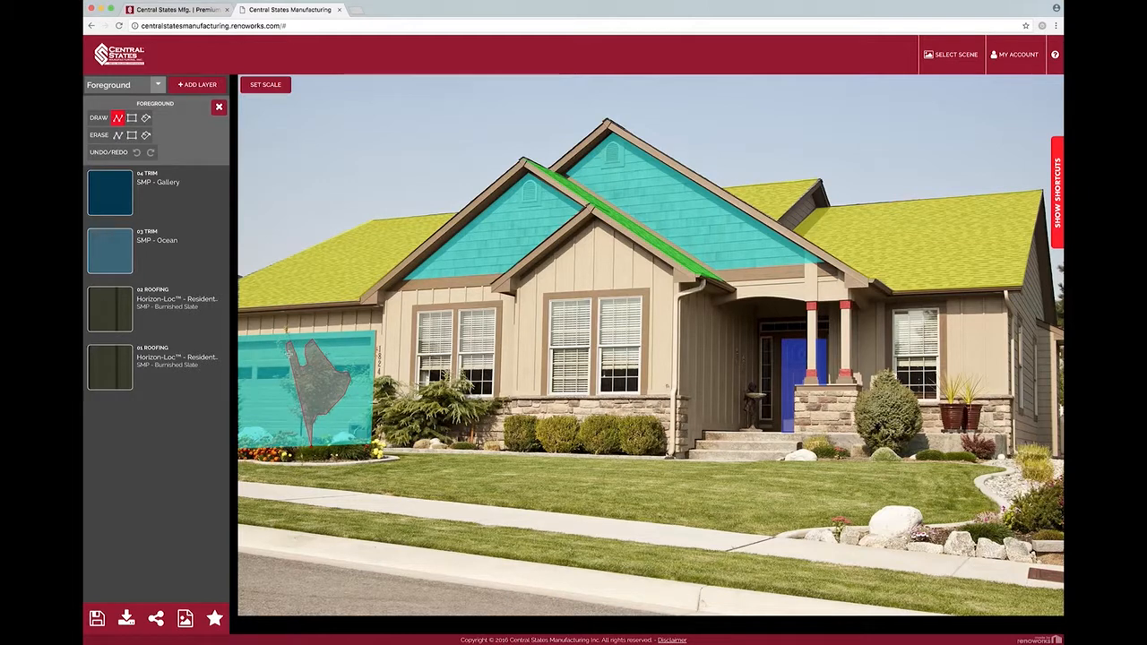
click(292, 363)
click(281, 376)
click(283, 385)
click(295, 391)
click(301, 400)
click(290, 408)
click(307, 445)
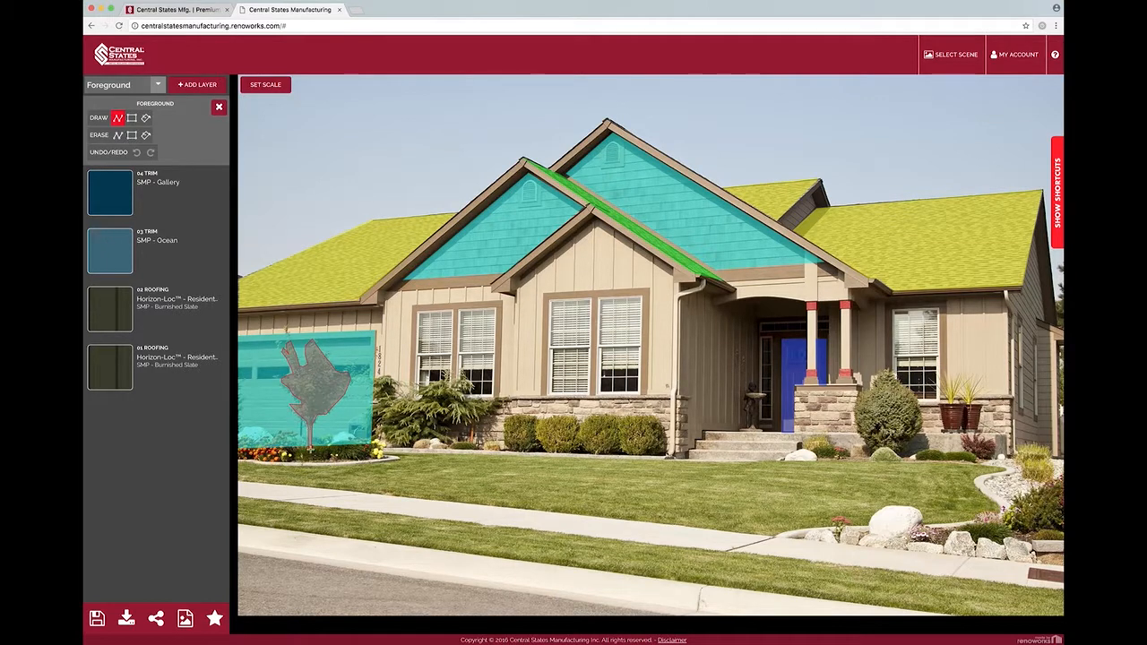
click(311, 437)
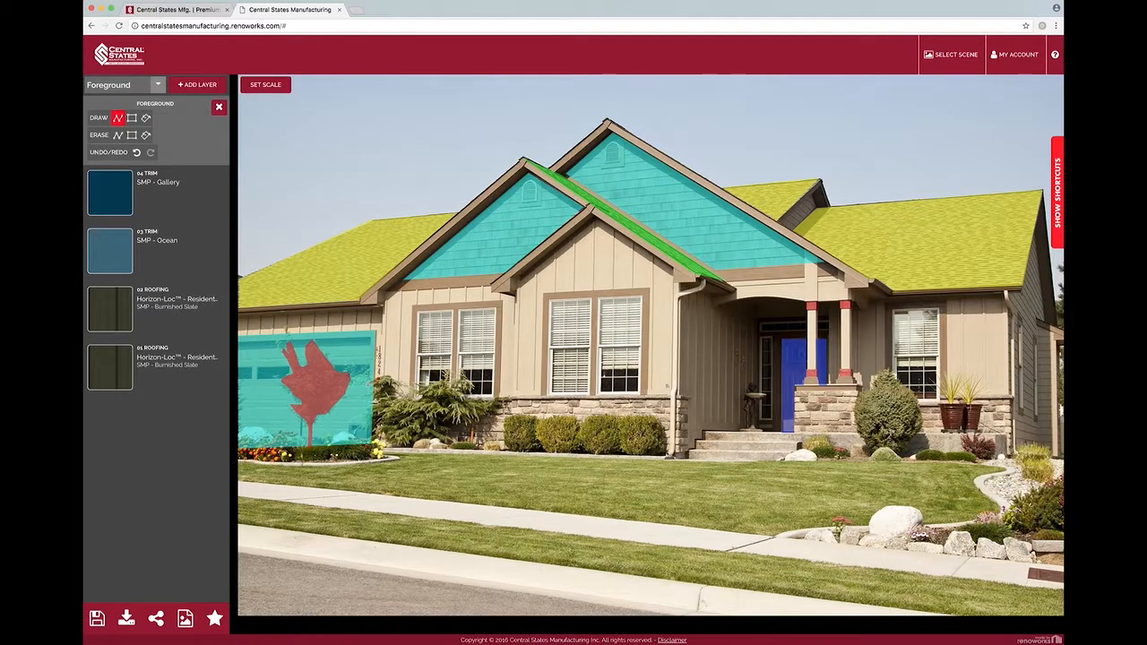
Step: Mask the rocks, shrubs and flower bed along the base of the garage door on the Foreground layer
click(368, 399)
click(355, 418)
click(347, 432)
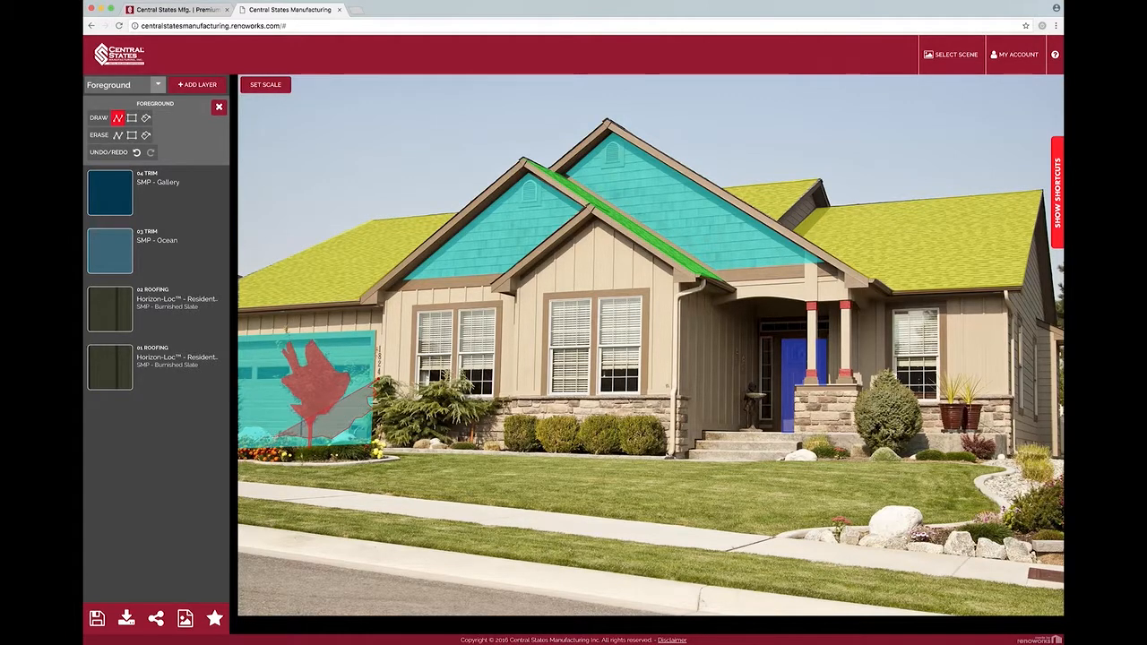
click(259, 428)
click(243, 429)
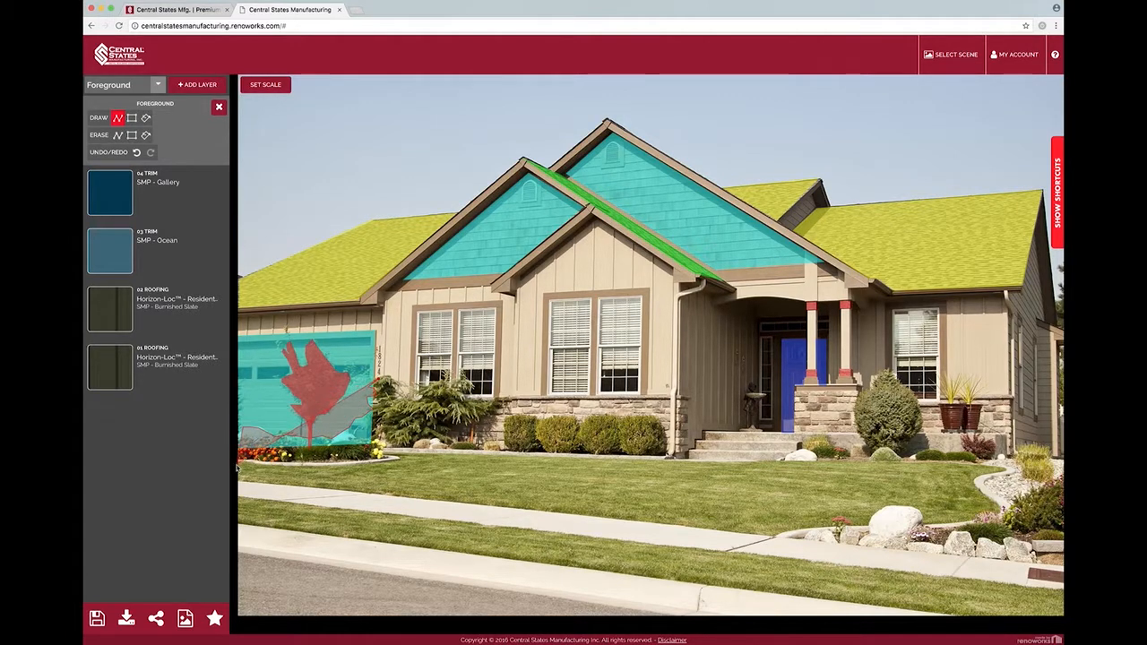
click(314, 475)
click(375, 476)
click(383, 457)
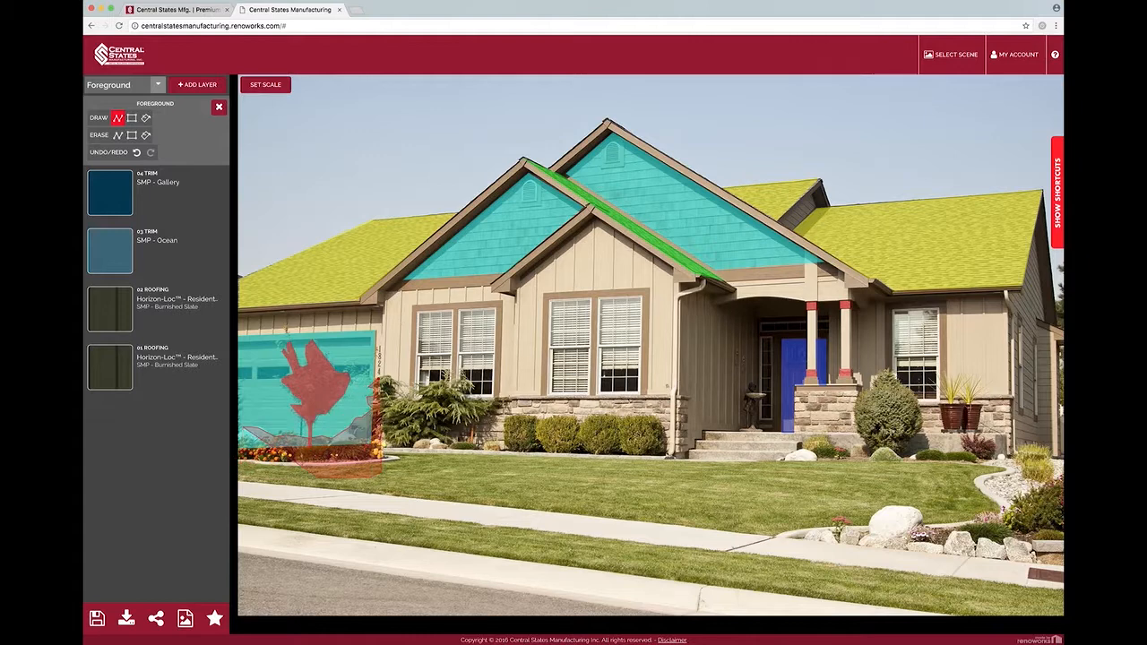
click(378, 383)
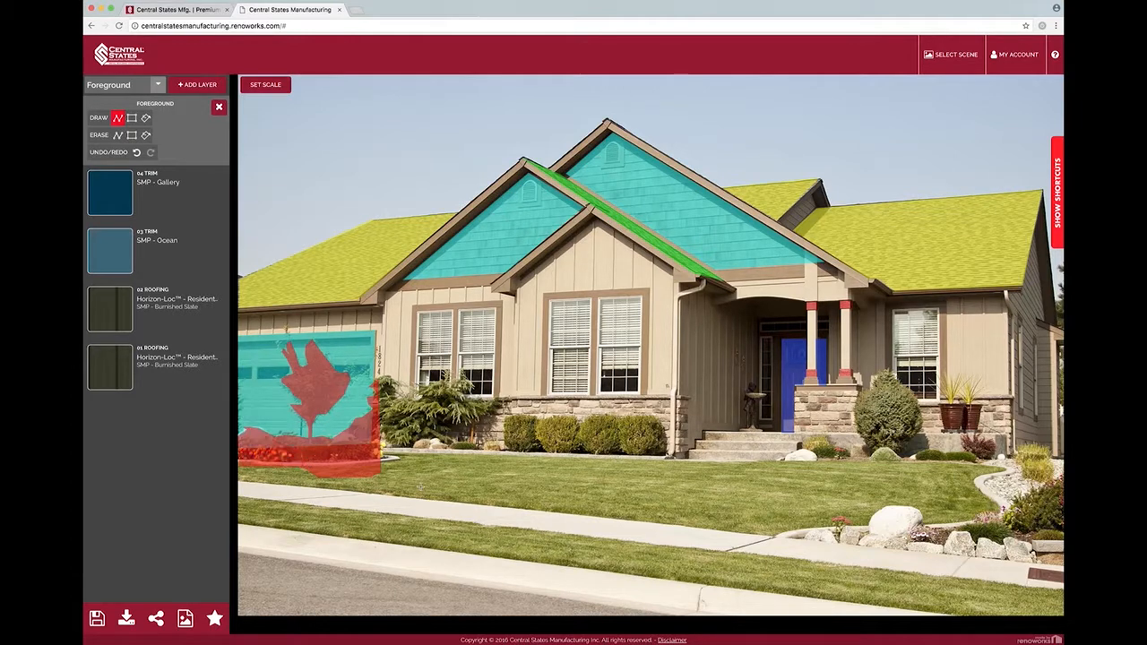
Step: Preview the colored house without the mask overlays and save the design as "blue"
click(177, 205)
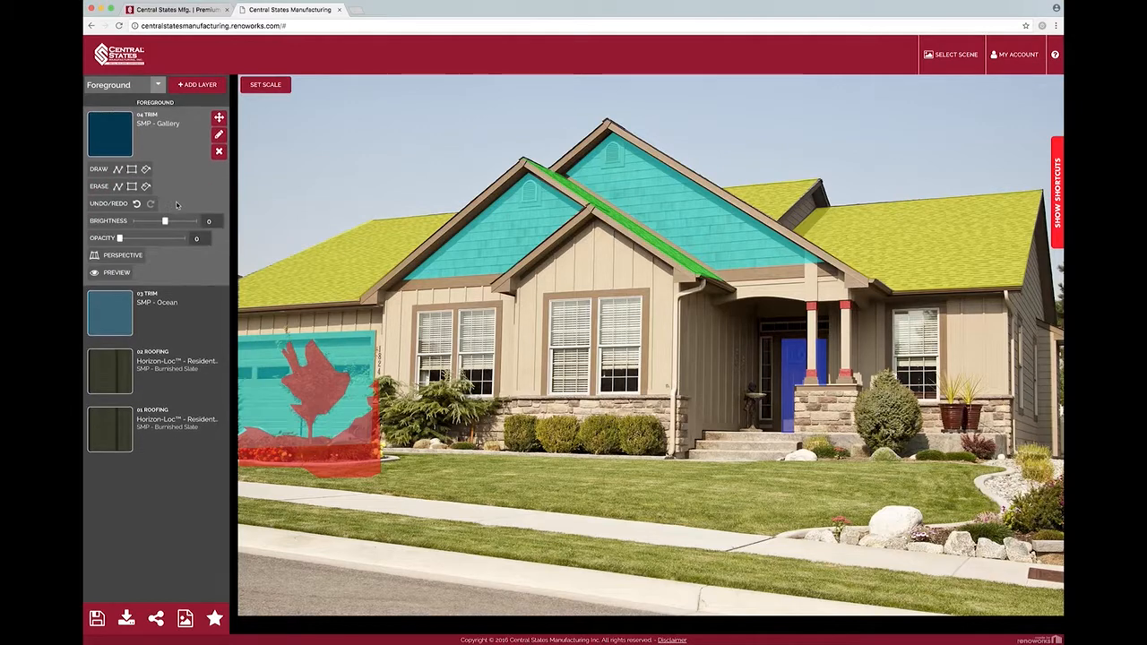
click(113, 274)
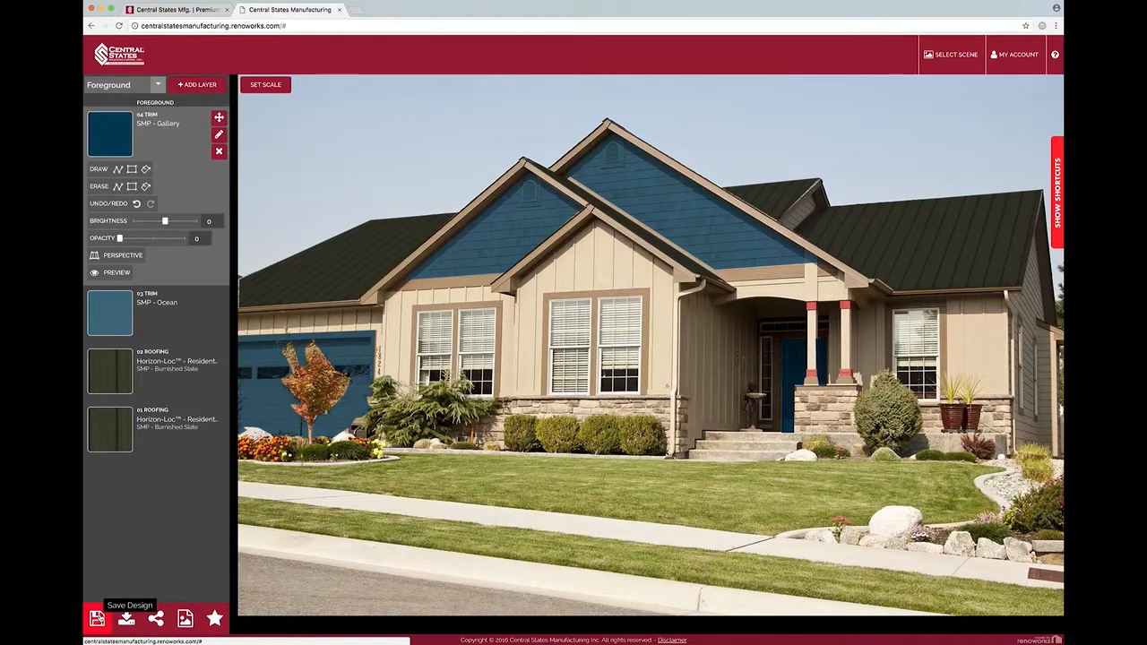
click(97, 619)
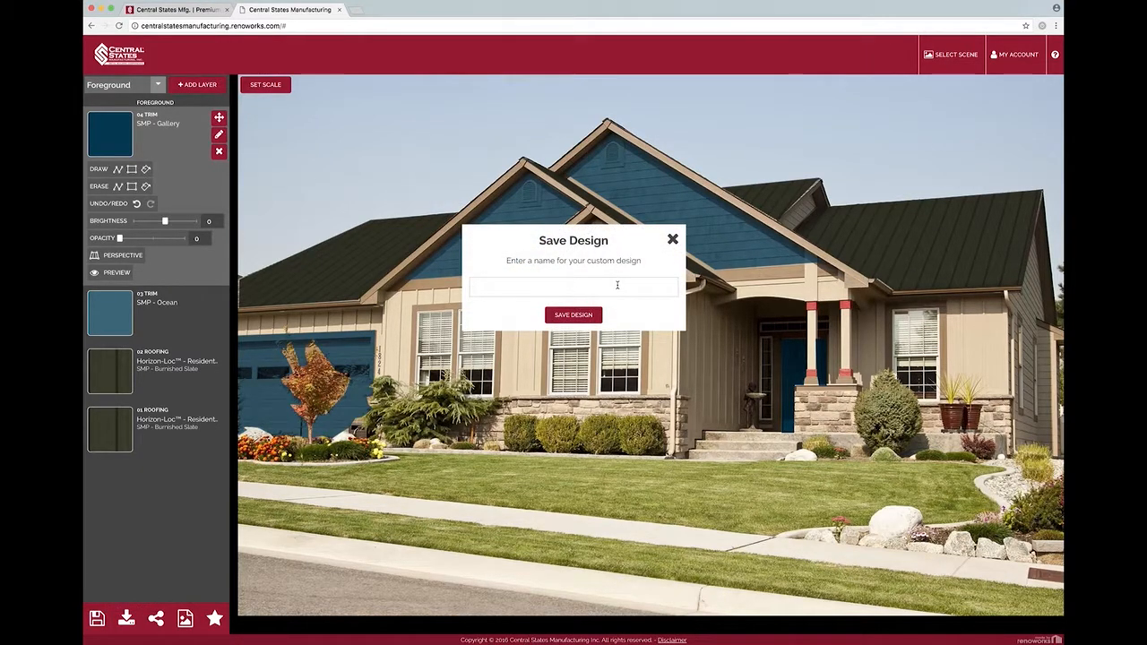
click(617, 285)
text(blue)
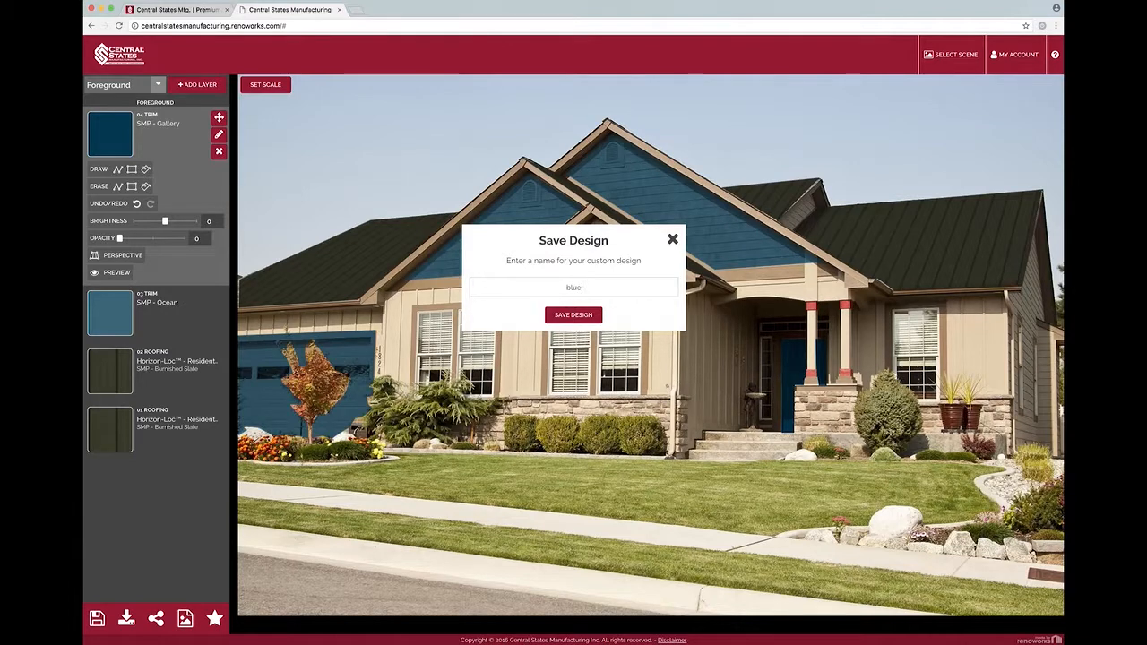
click(573, 316)
click(574, 285)
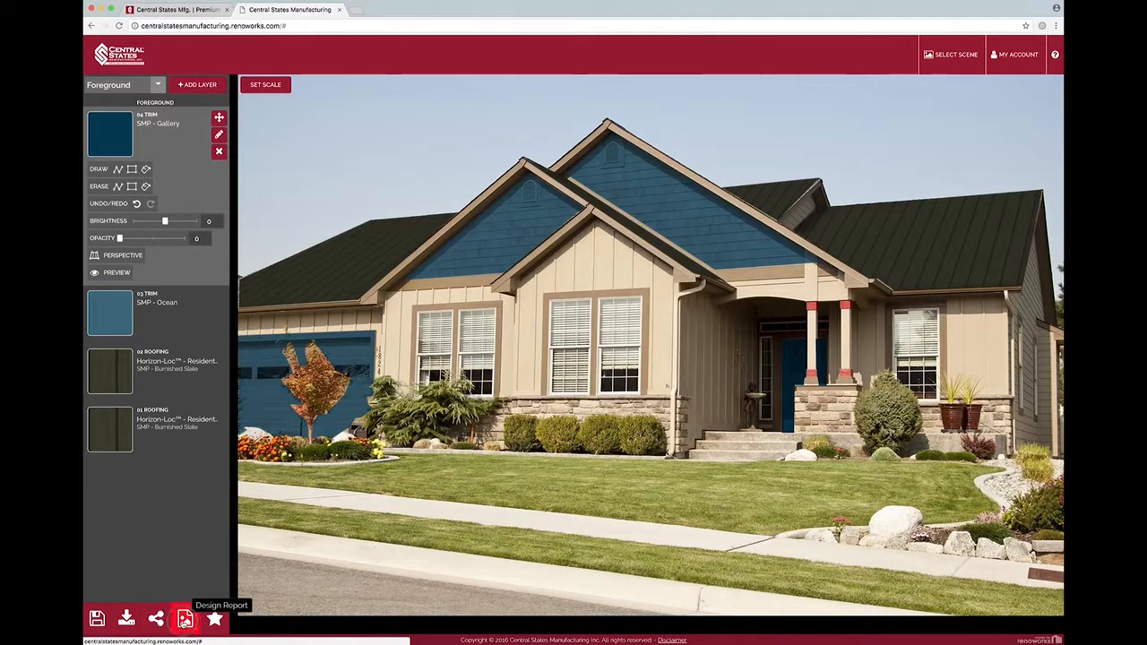
Step: Generate the printable design report for the saved blue design and dismiss the print dialog without printing
click(185, 619)
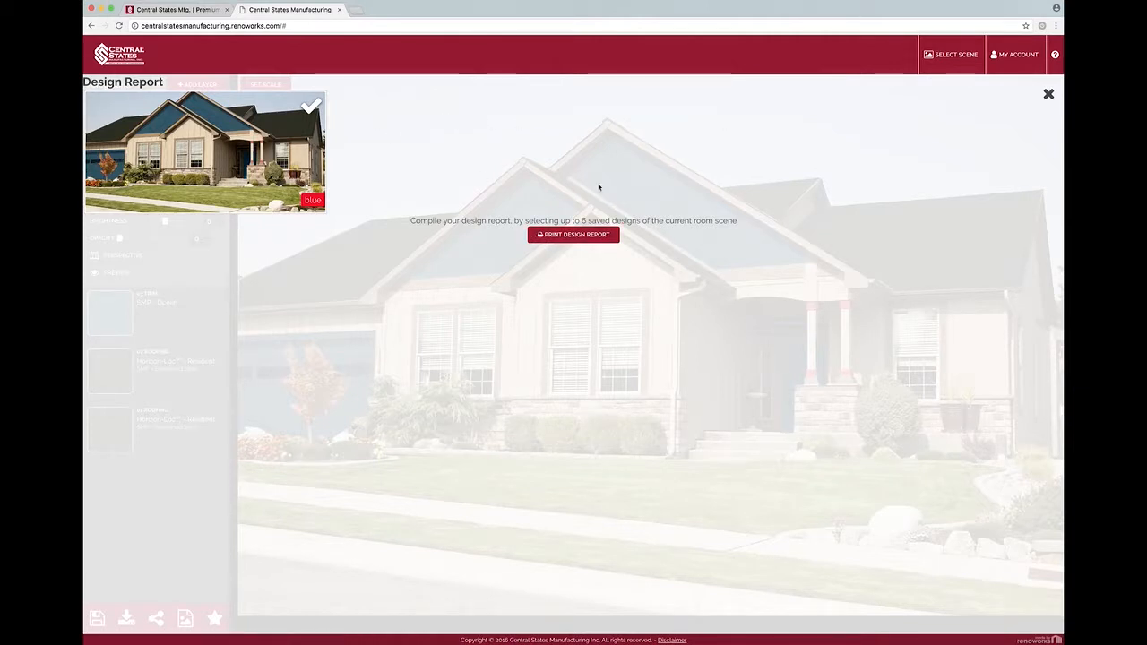
click(585, 237)
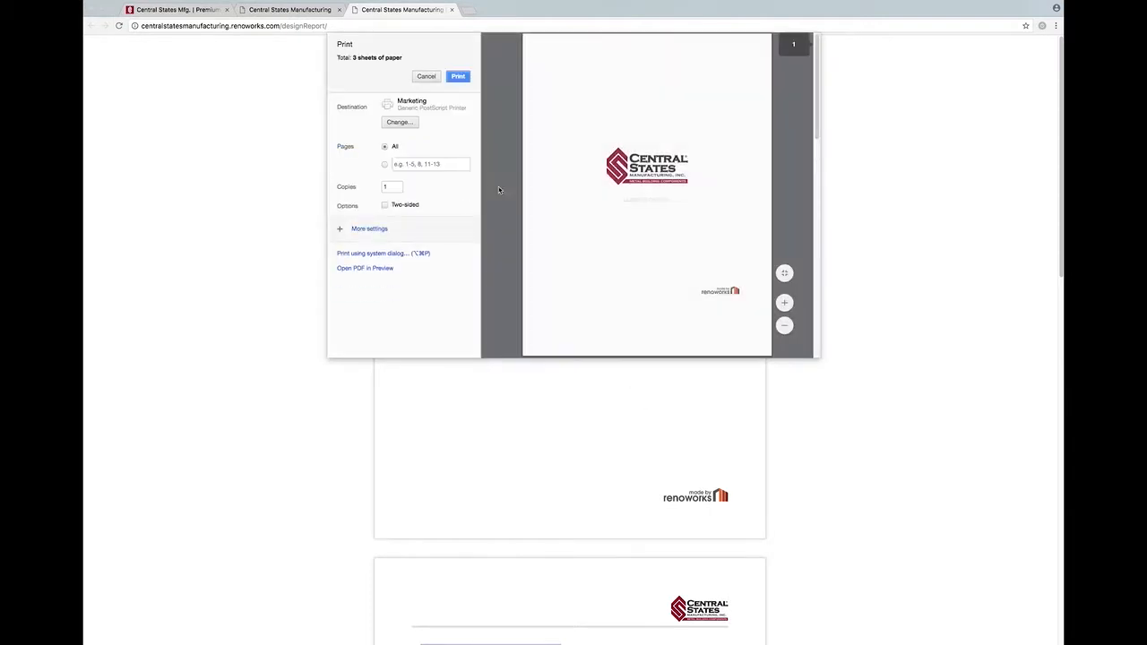
click(427, 77)
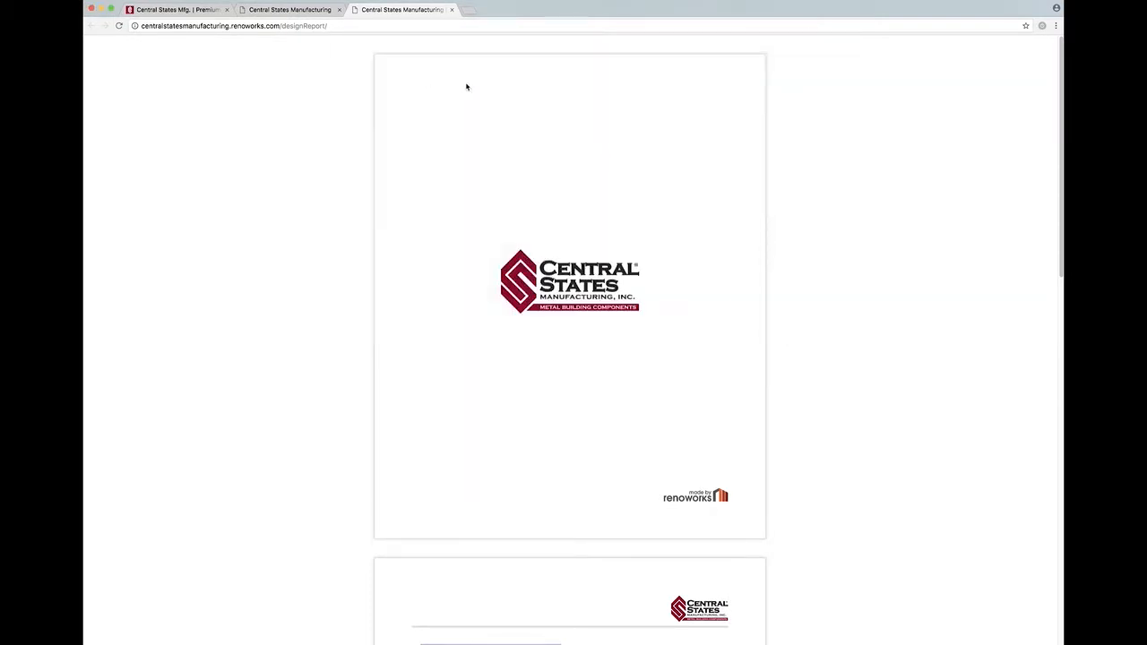
Step: Review the design report's pages, including the before and after comparison, and return to the house scene
drag(1058, 67, 1002, 452)
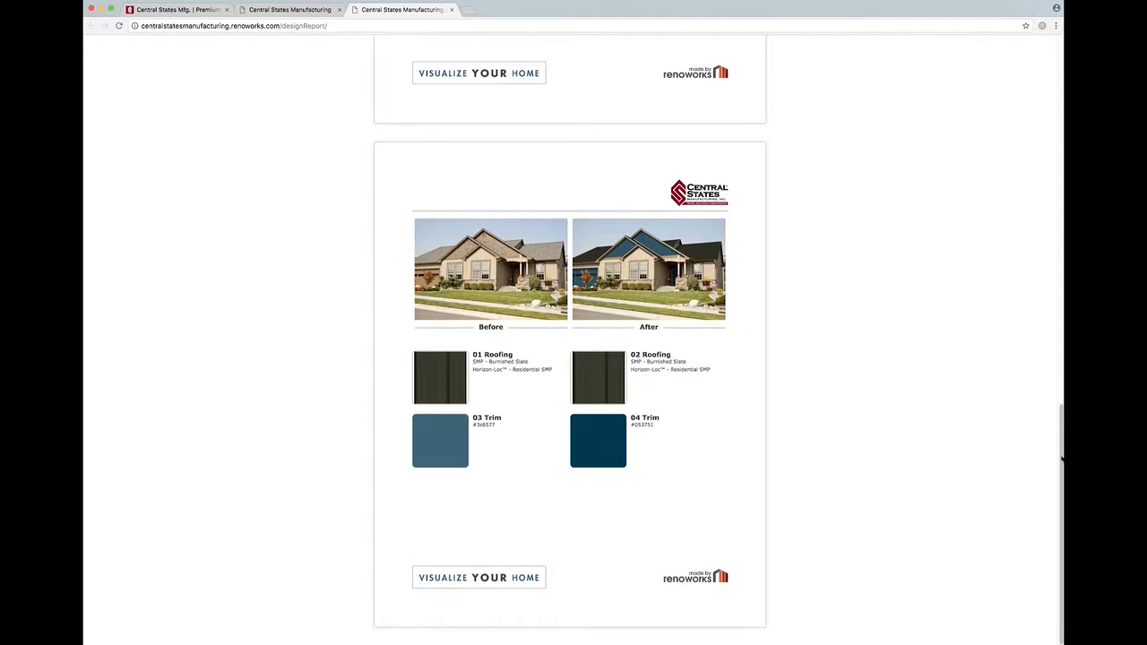
drag(1061, 459, 1012, 51)
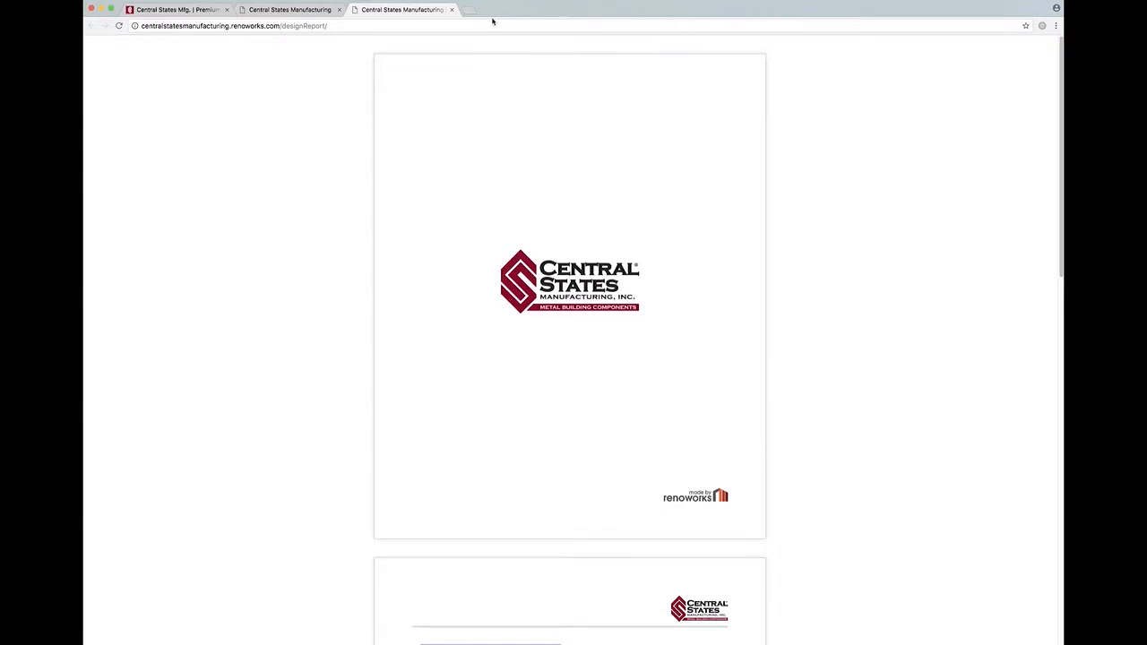
click(451, 10)
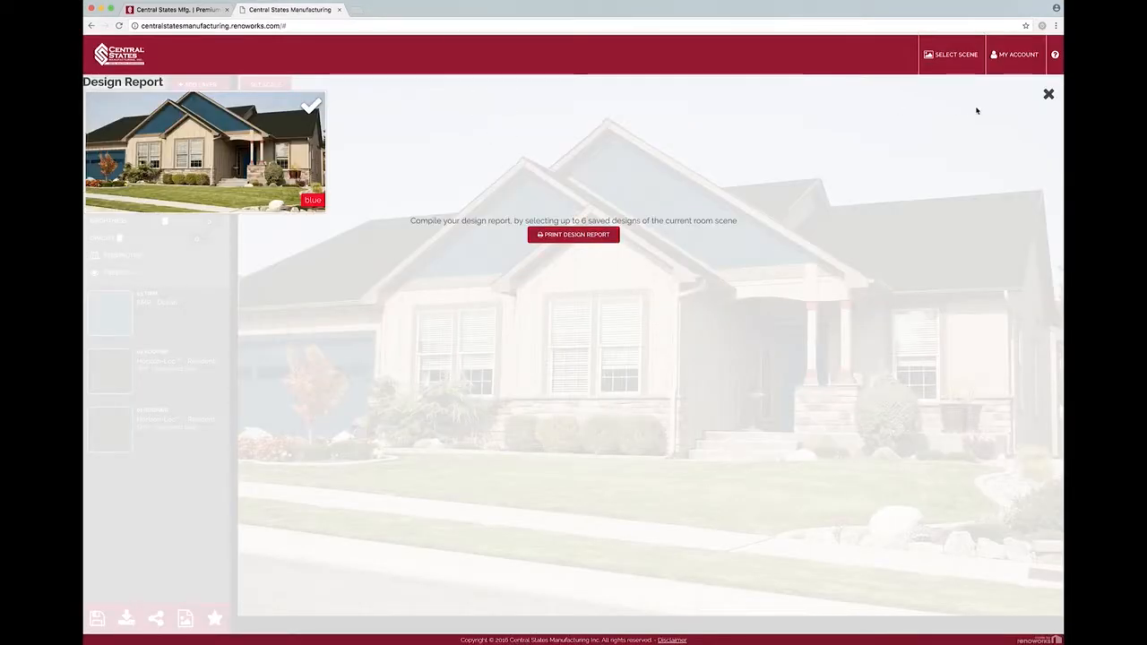
click(1049, 95)
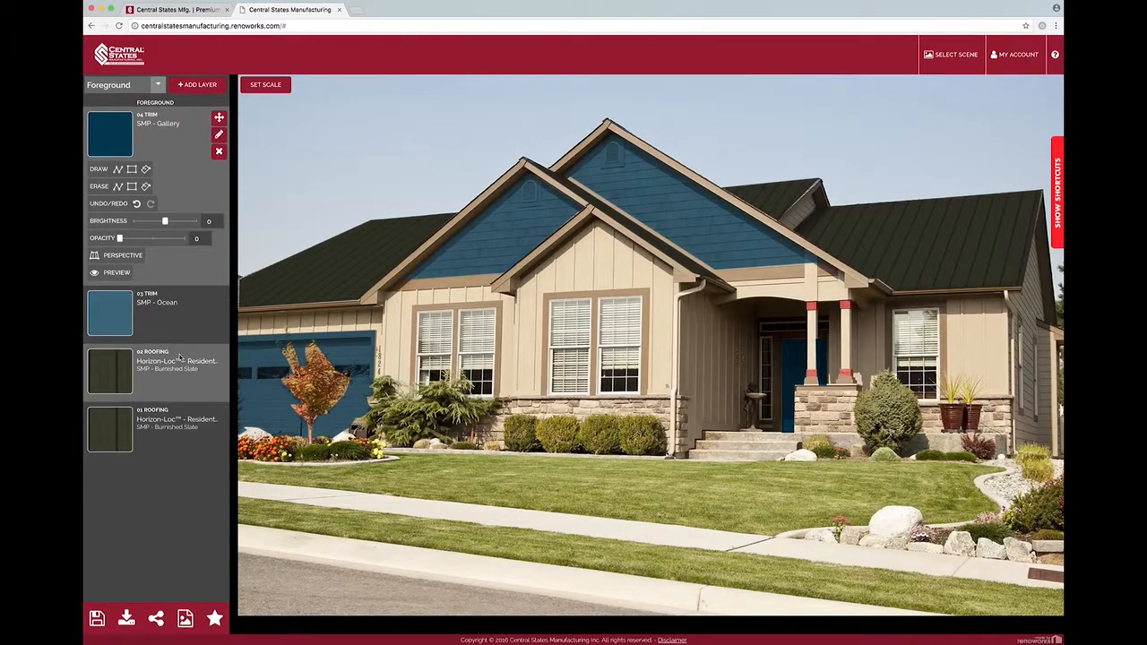
Step: Apply the SMP - Fern color with the Horizon-Loc - Residential SMP profile to all Roofing layers
mouse_move(111, 427)
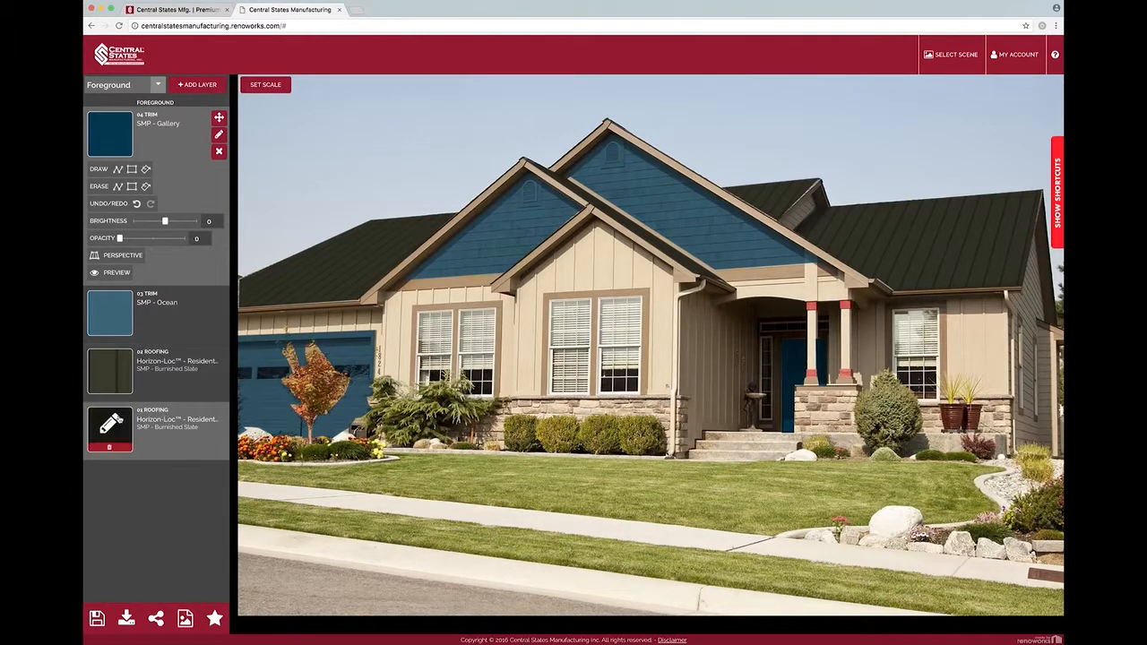
click(109, 423)
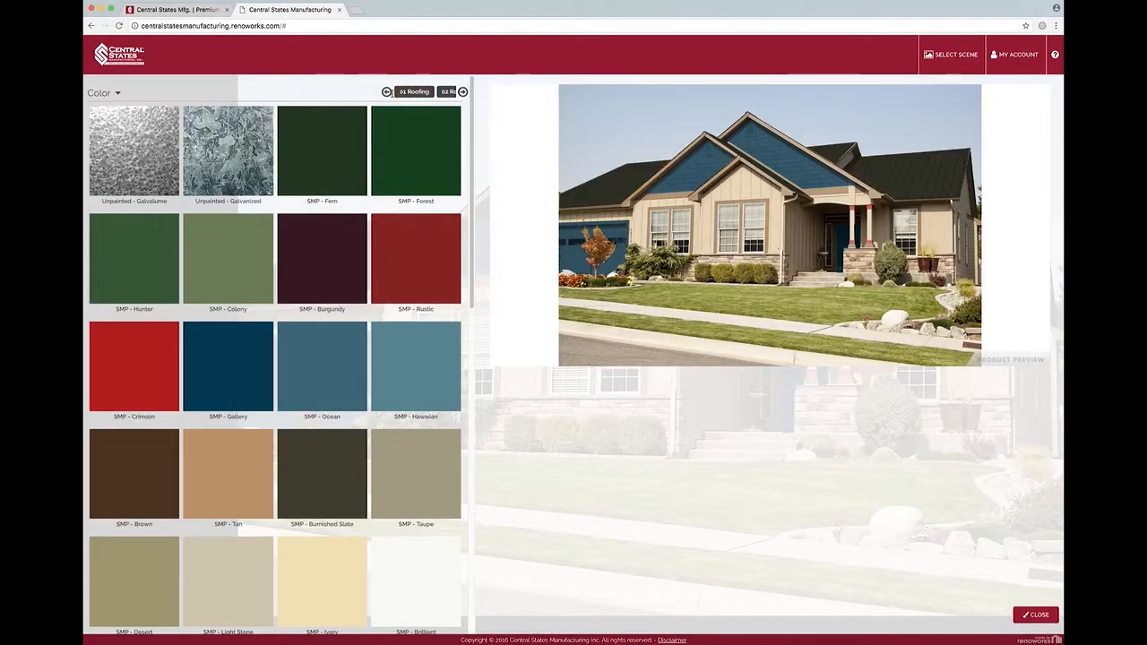
click(387, 92)
click(405, 94)
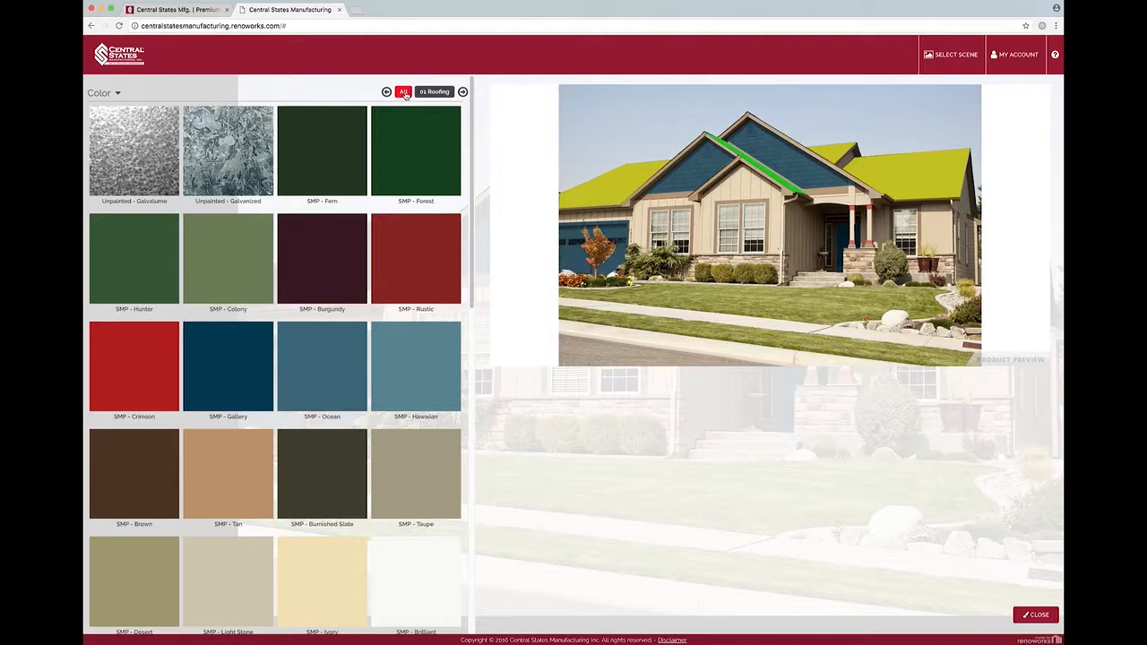
click(344, 172)
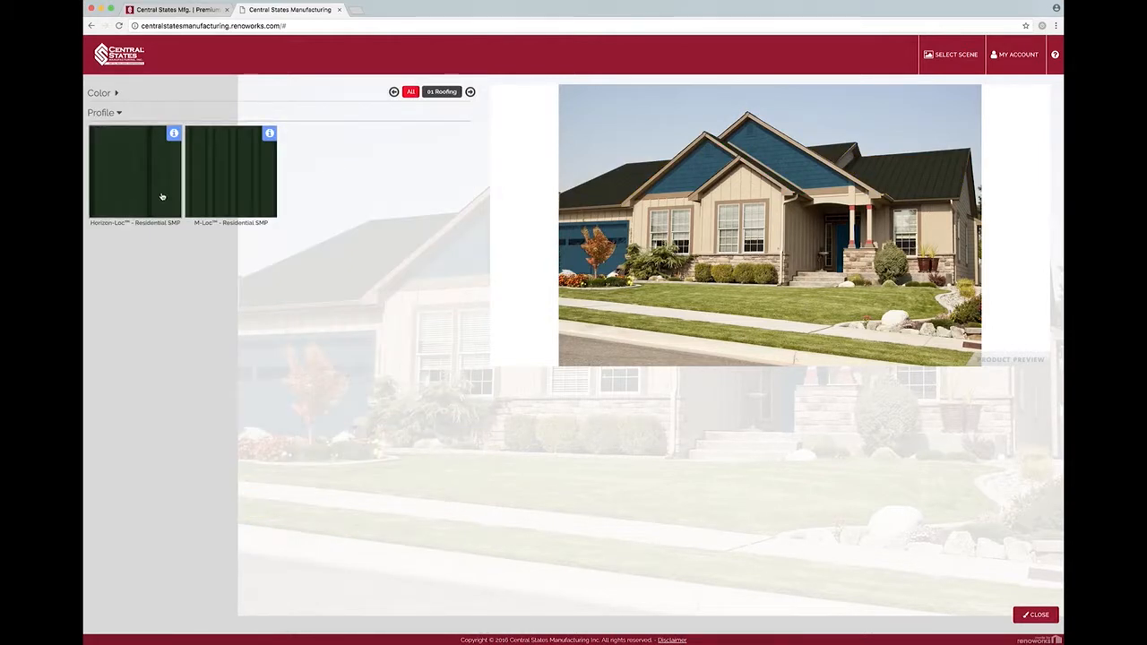
click(163, 196)
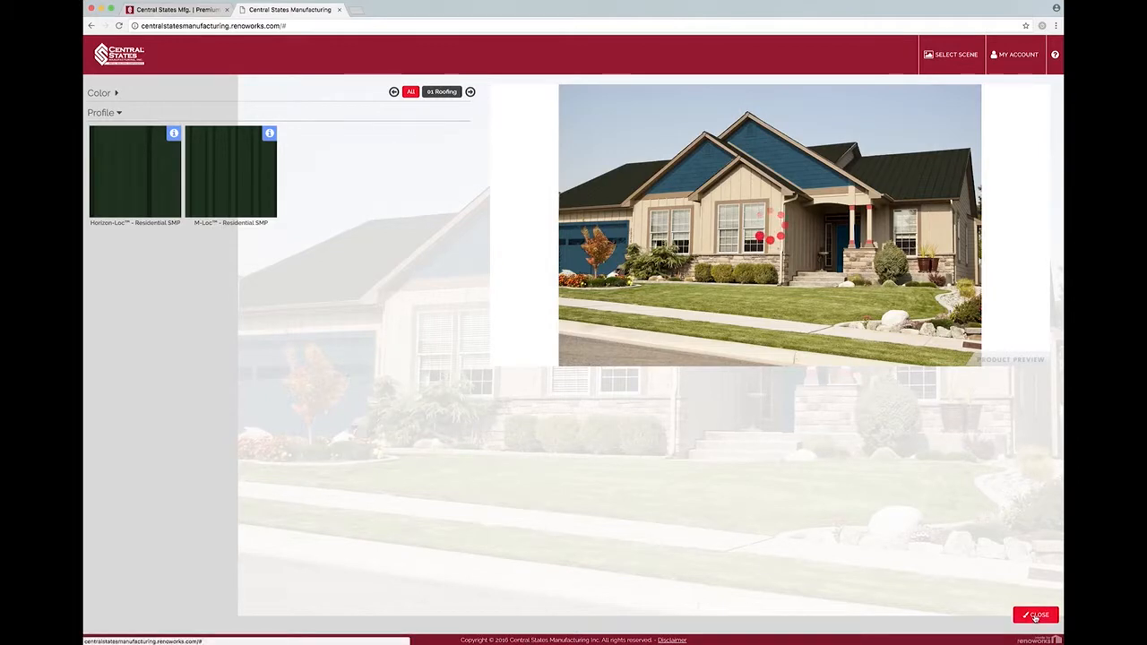
click(1036, 617)
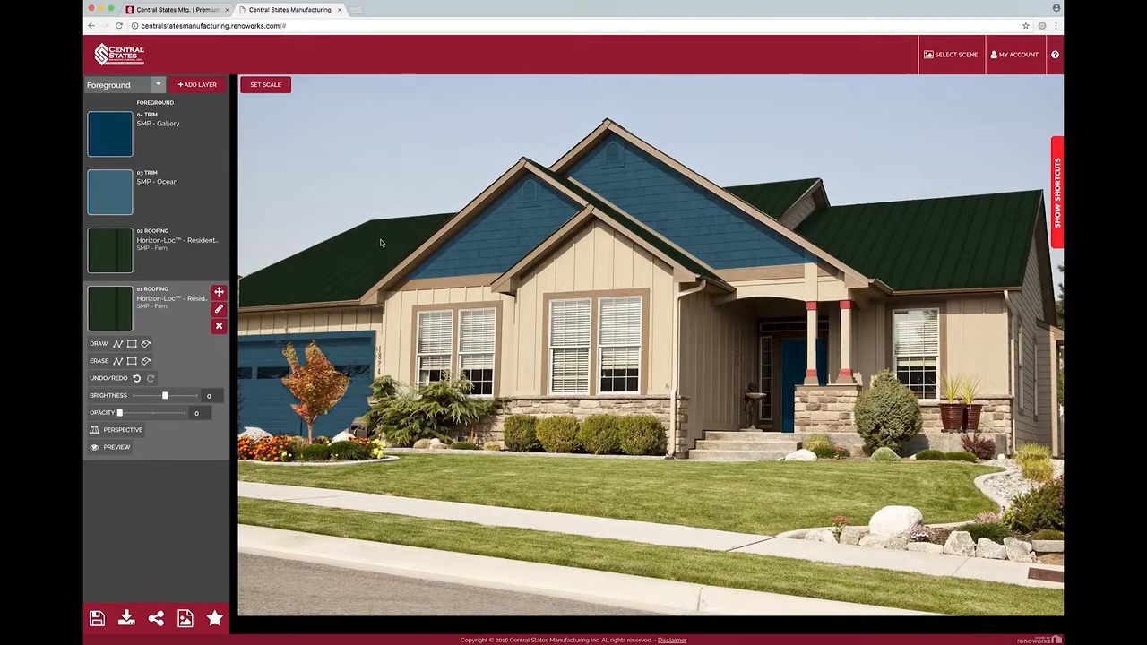
Step: Apply SMP - Colony to only the 03 Trim layer covering the gables and garage door
mouse_move(123, 203)
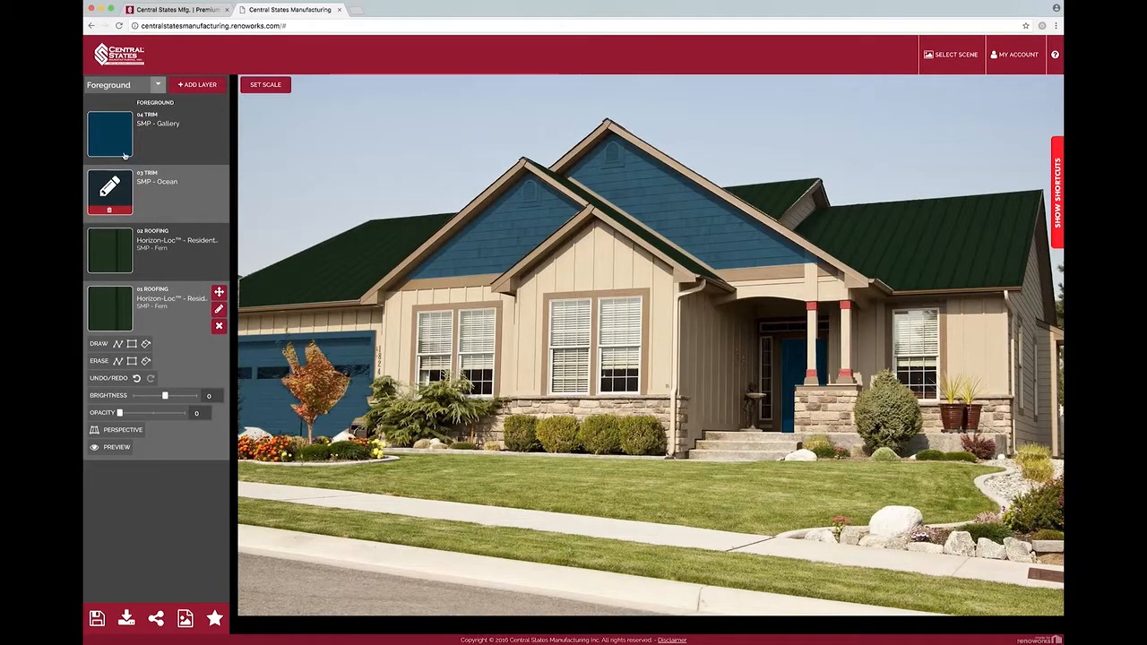
click(119, 134)
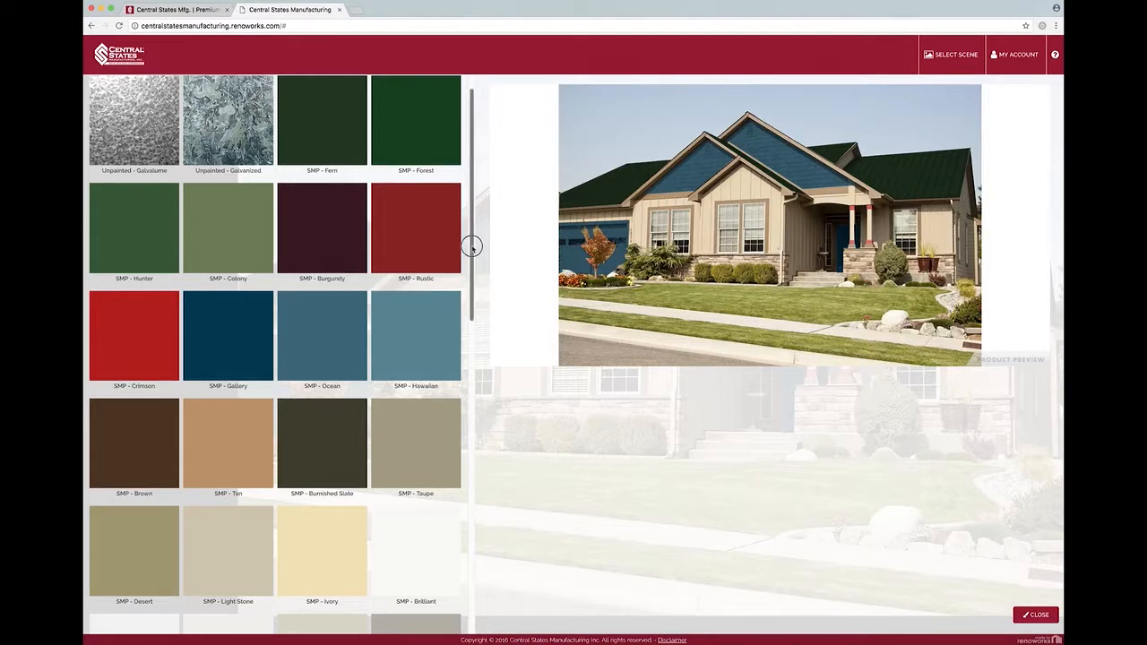
drag(469, 245, 462, 135)
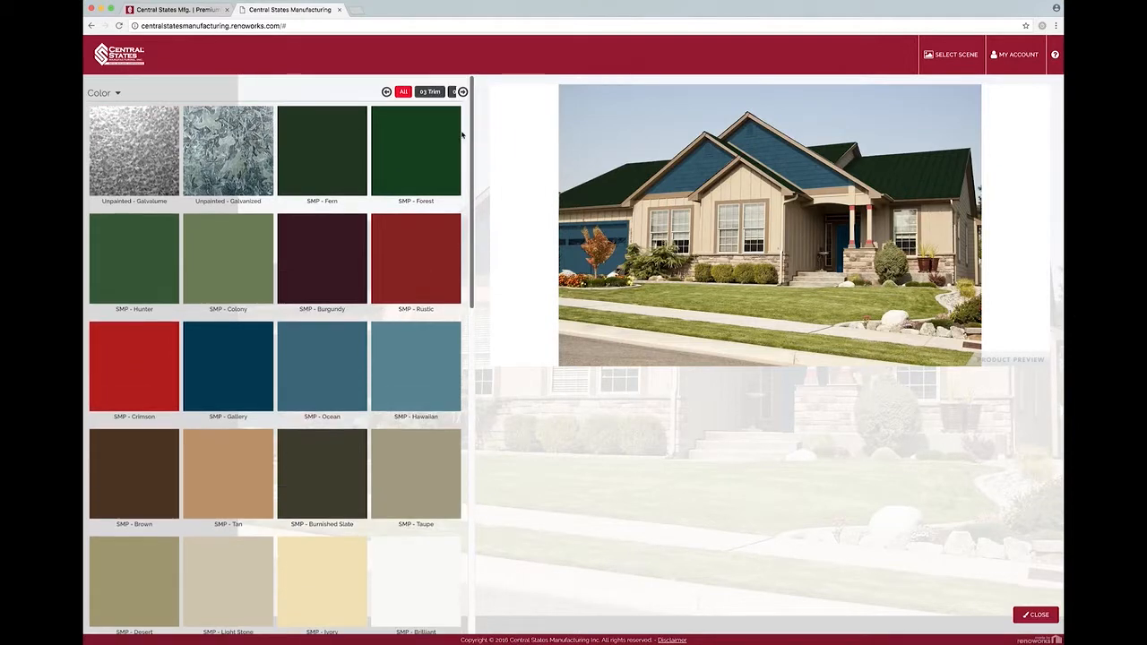
click(432, 93)
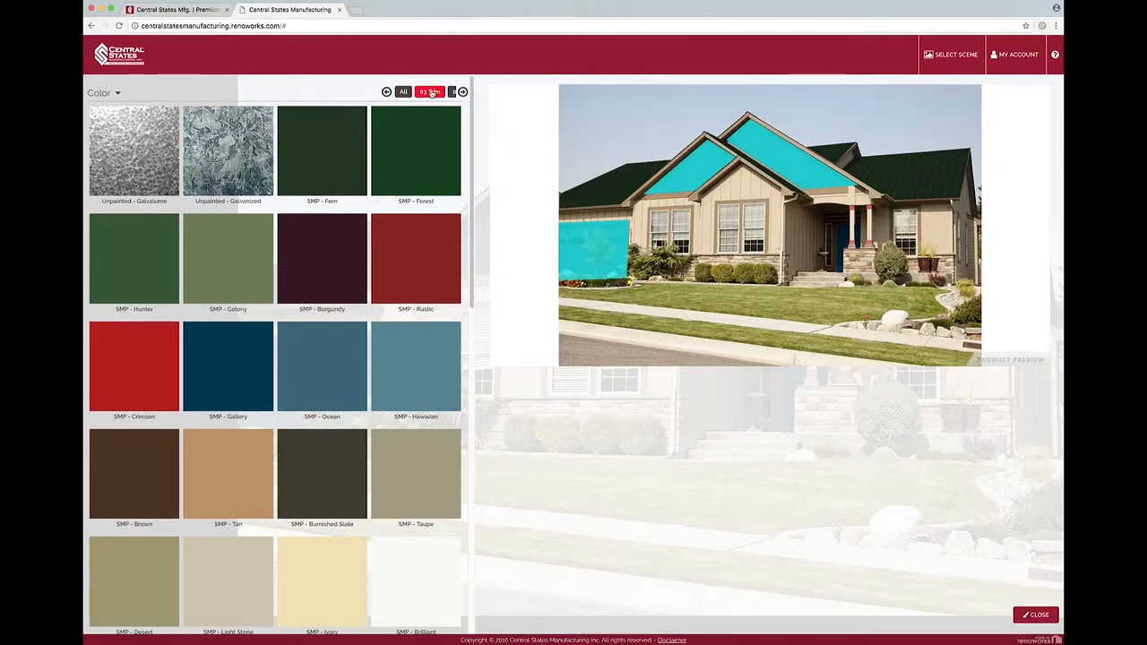
click(246, 271)
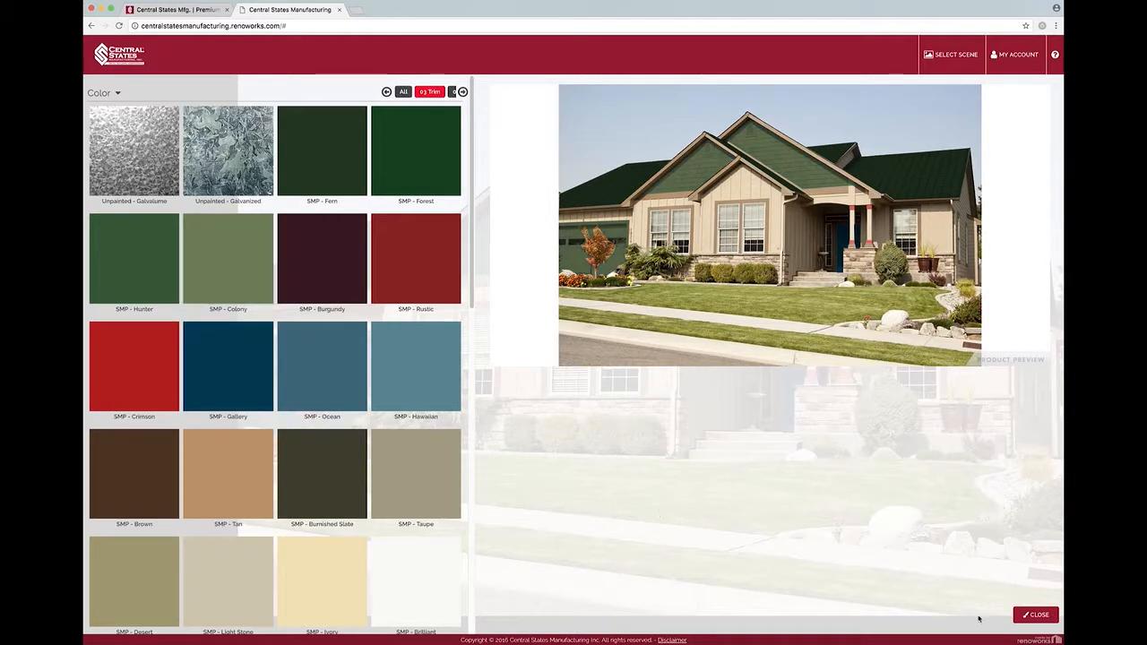
click(1036, 615)
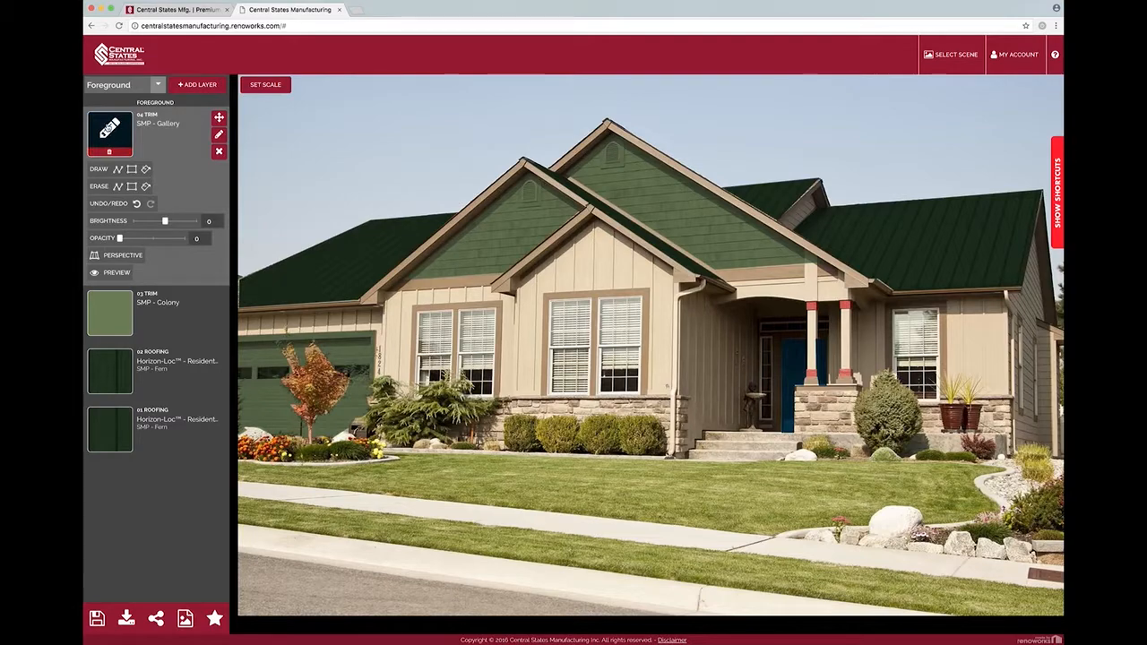
Step: Apply SMP - Fern to only the 04 Trim layer covering the front door
click(108, 129)
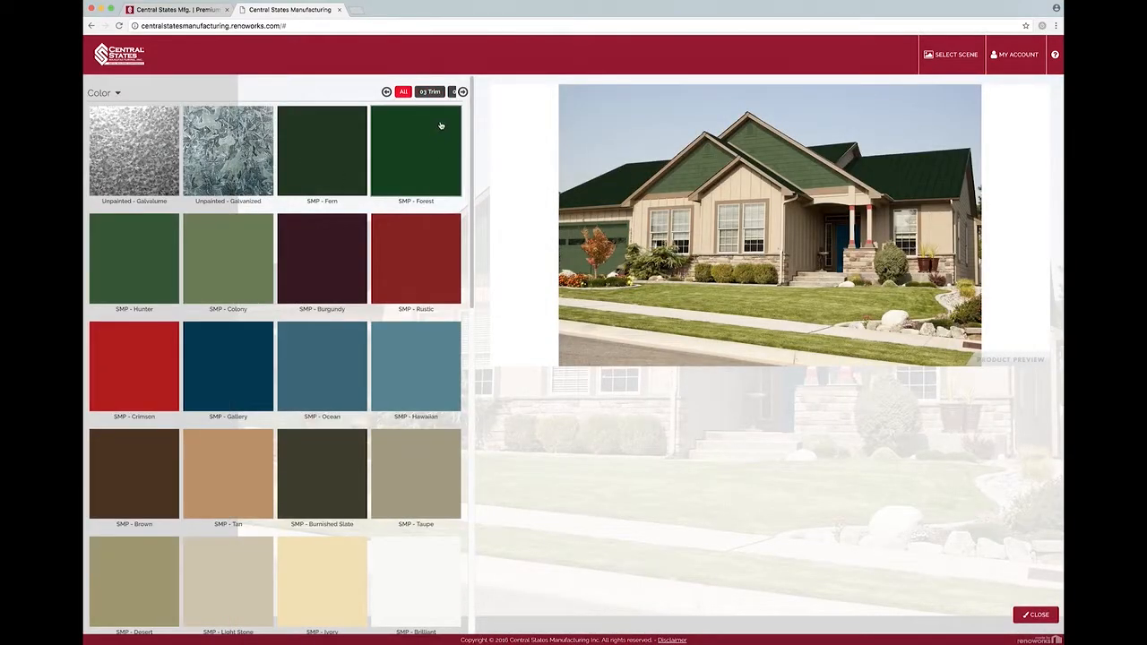
click(451, 92)
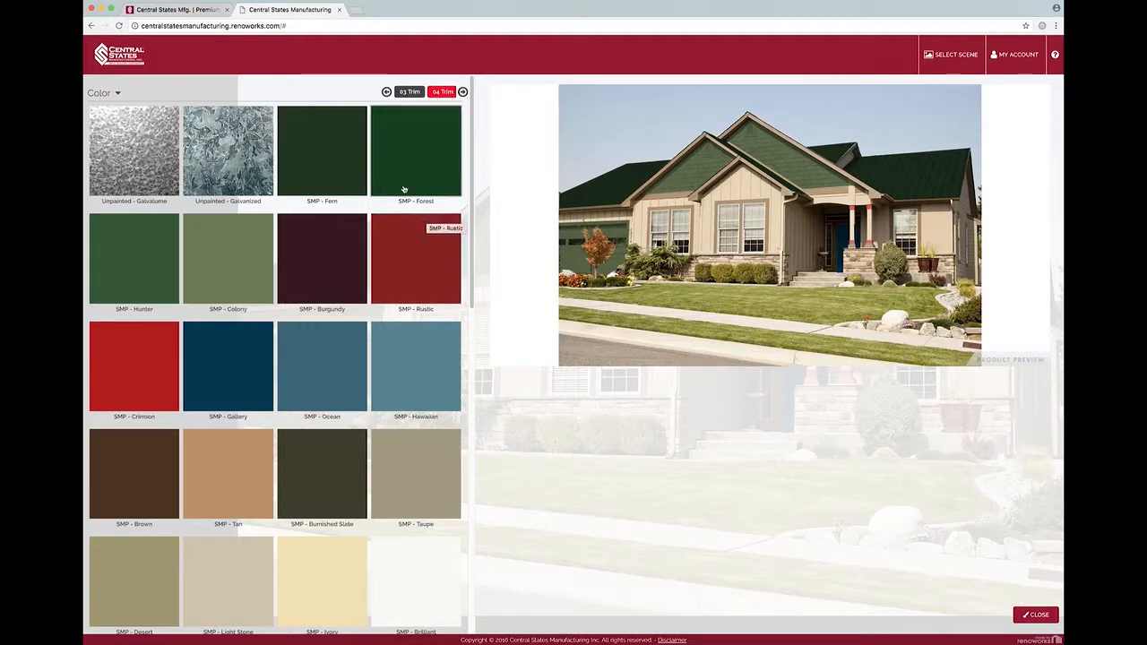
click(352, 170)
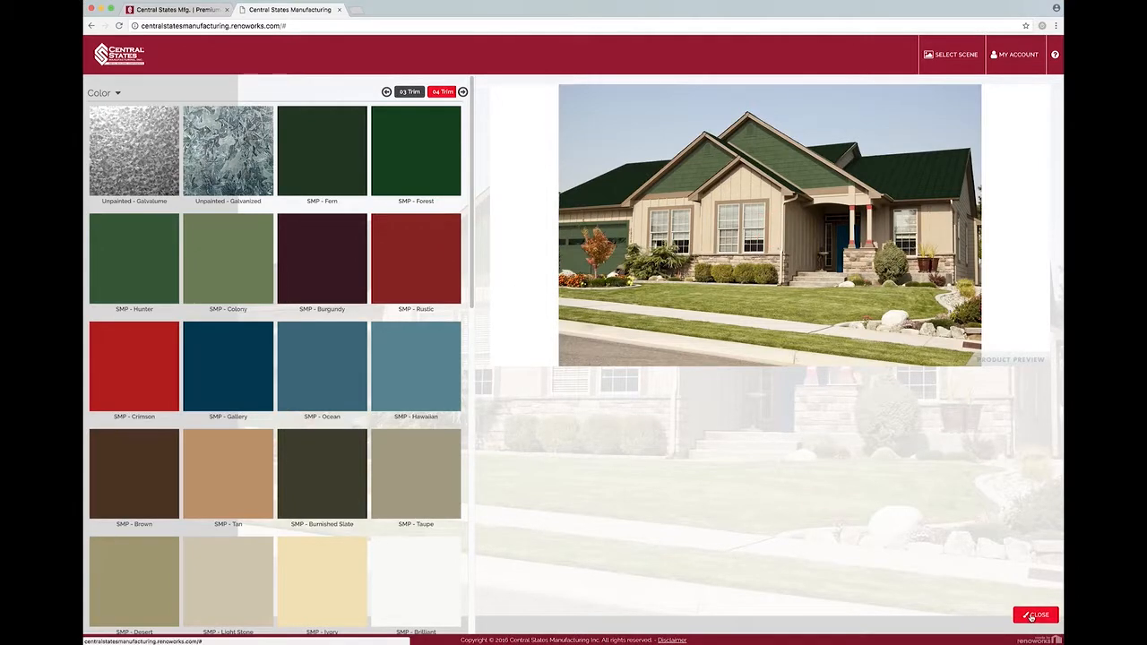
click(1035, 615)
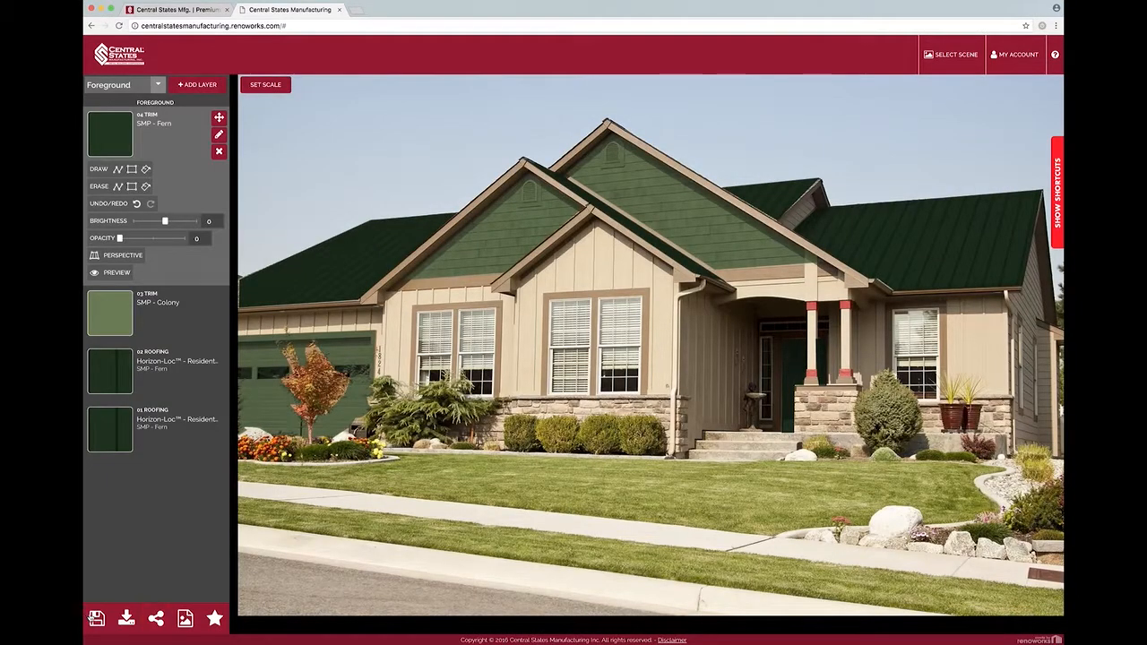
Step: Save the current house design under the name green
click(96, 619)
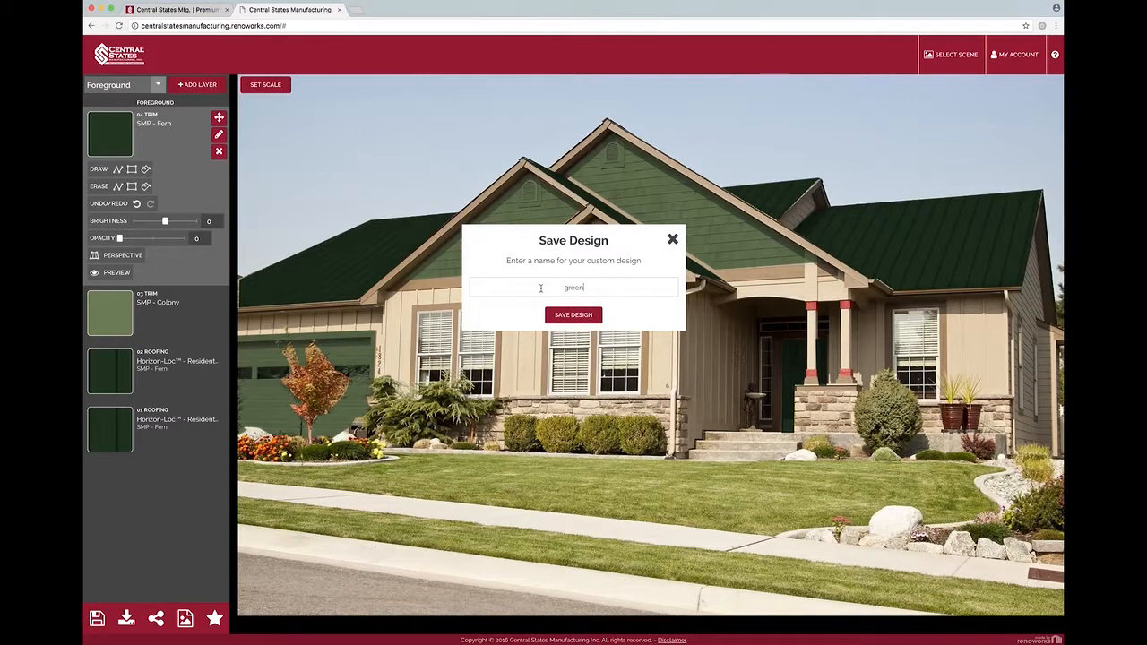
click(576, 314)
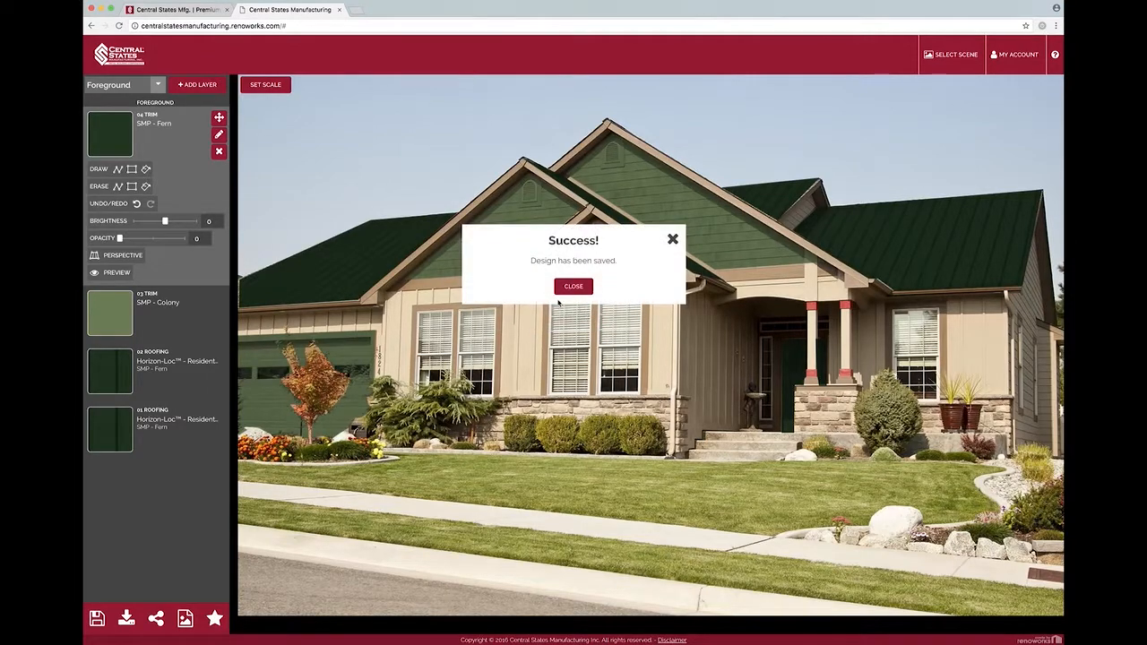
click(574, 286)
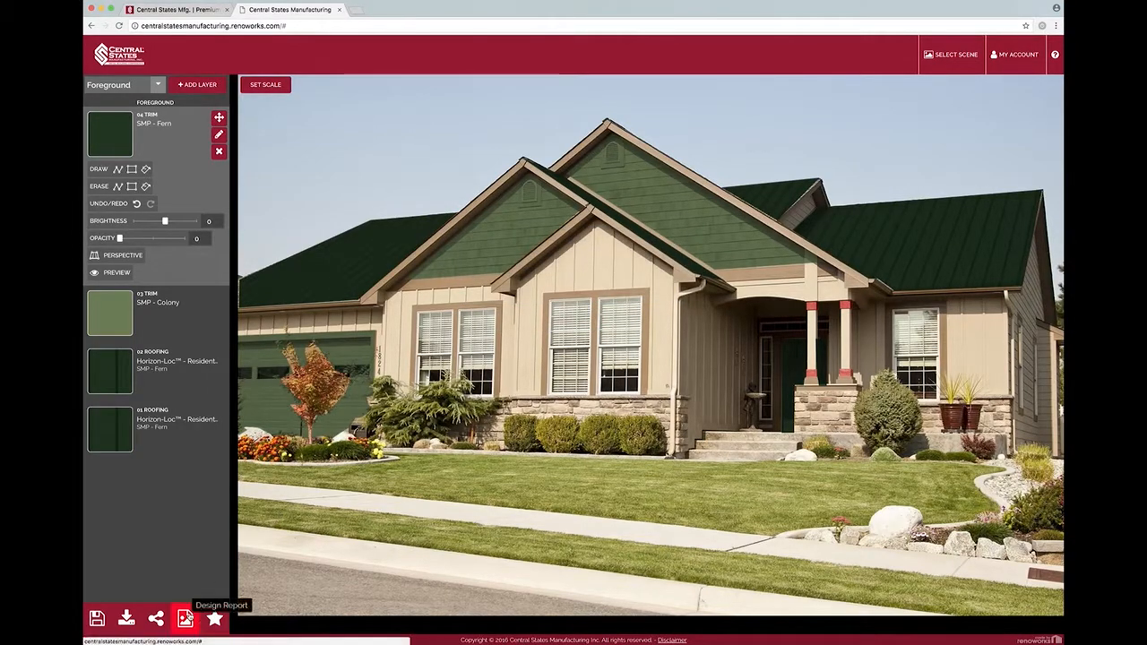
Step: Generate a design report from the saved green and blue designs, without printing it
click(185, 616)
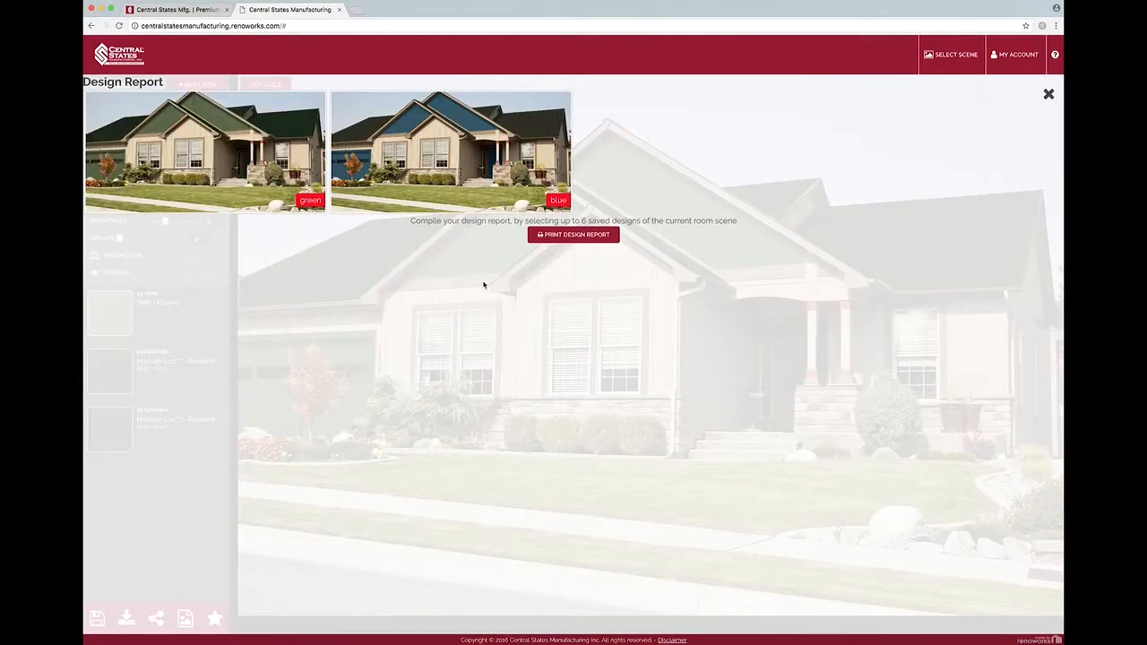
click(306, 120)
click(395, 120)
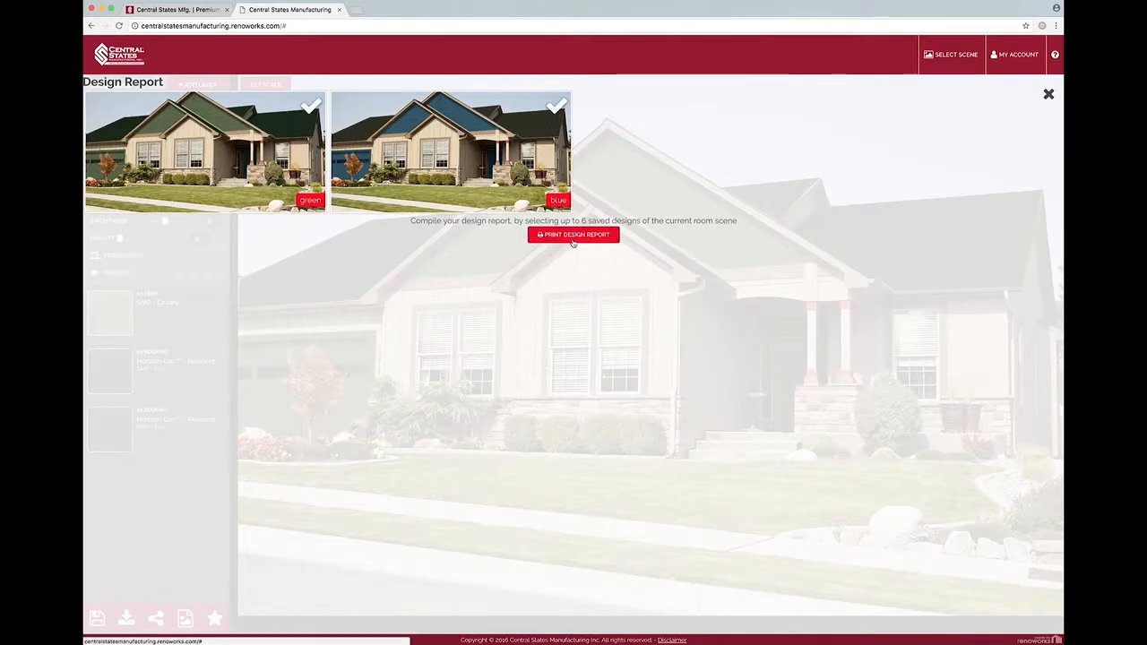
click(573, 236)
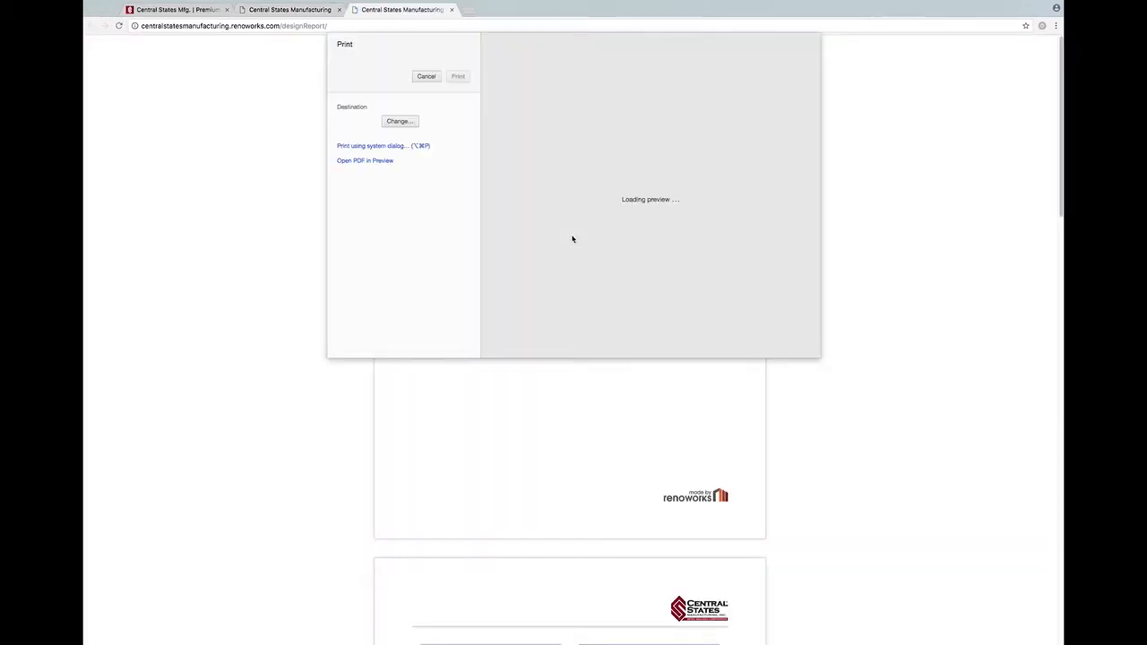
click(436, 80)
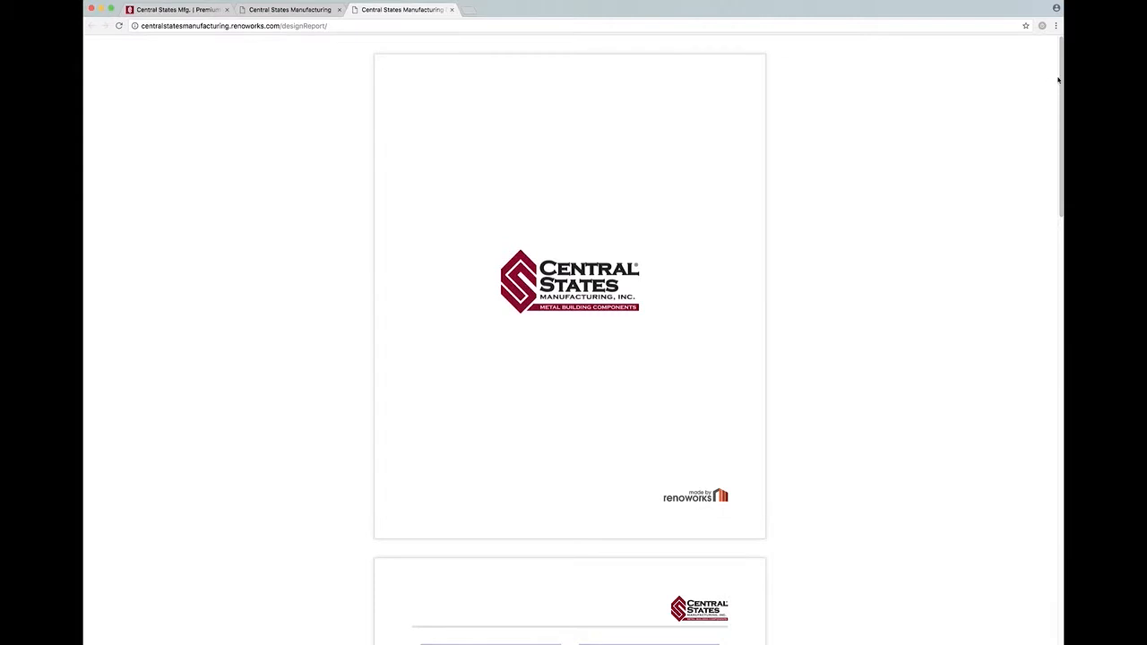
Step: Review the report's before and after page for the green design, and return to the house scene
mouse_move(1058, 79)
mouse_down()
mouse_move(1042, 206)
mouse_move(1054, 248)
mouse_move(1043, 392)
mouse_move(1028, 371)
mouse_move(1030, 526)
mouse_move(1028, 405)
mouse_up()
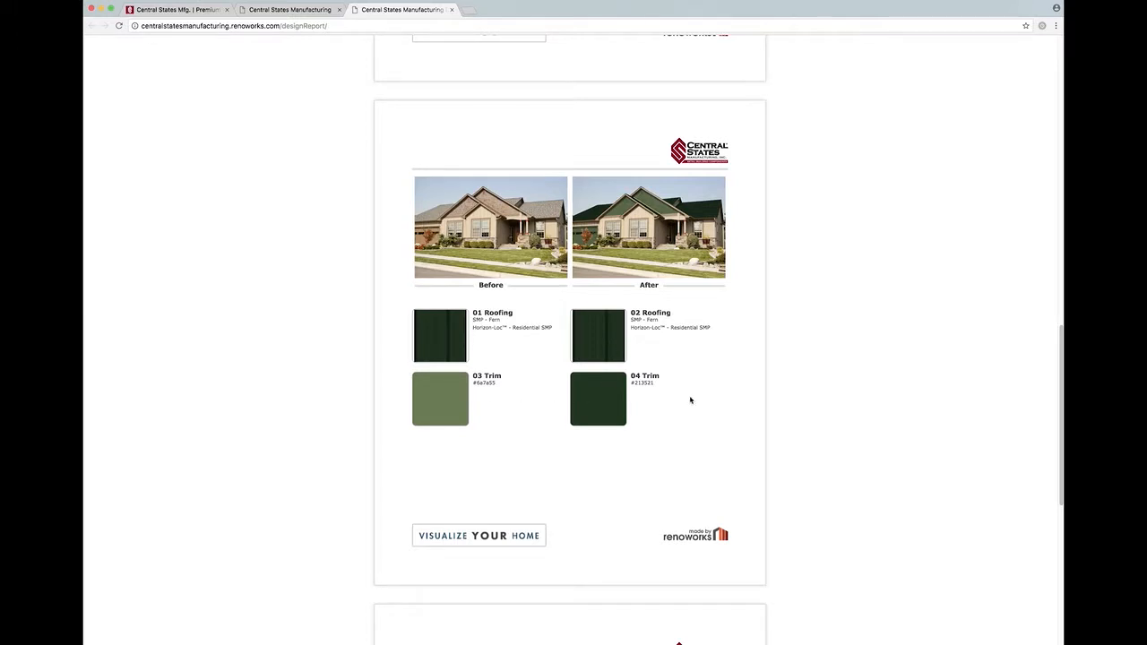
key(super+w)
click(1049, 95)
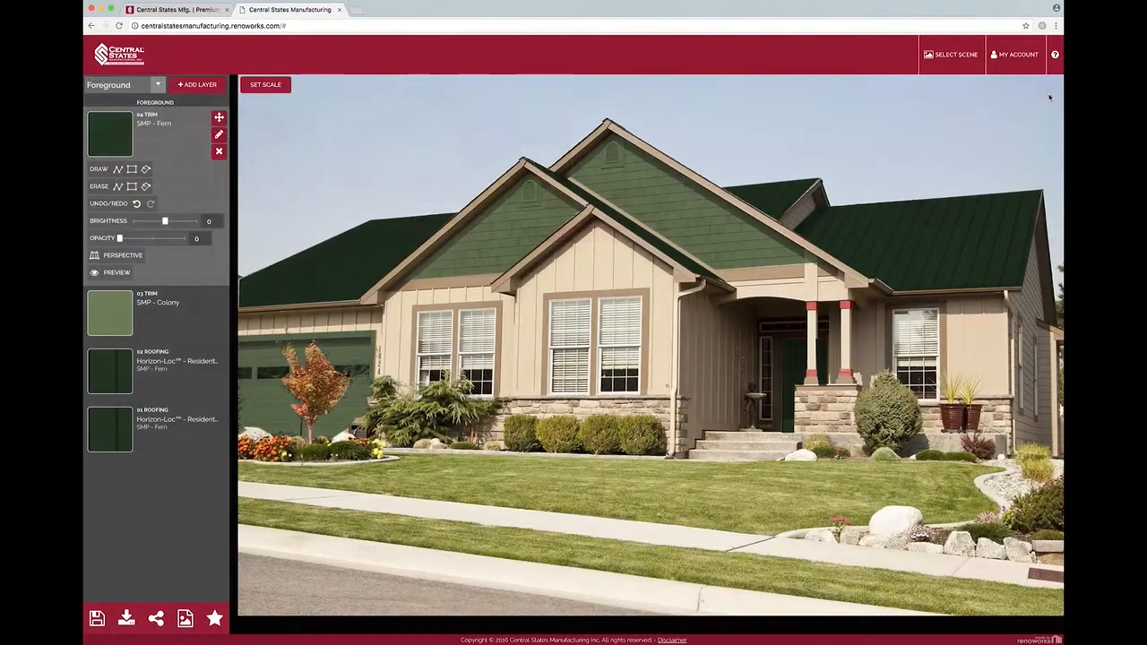